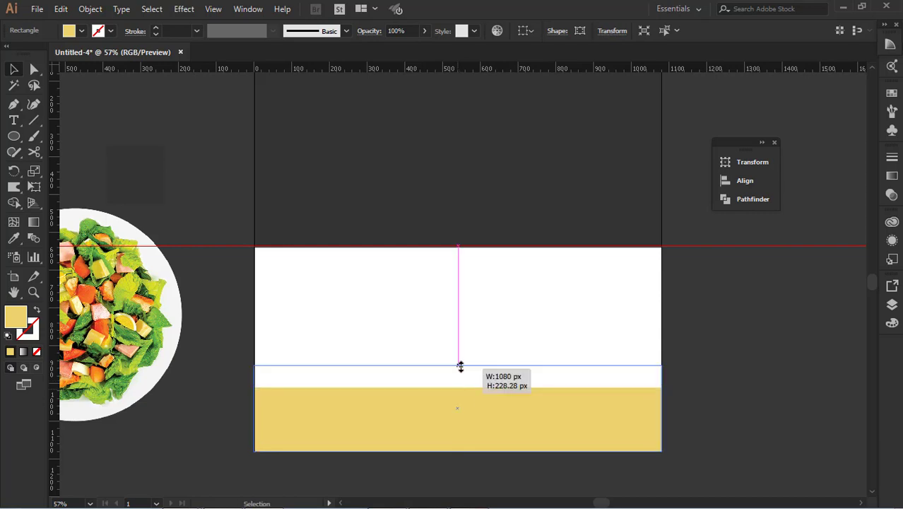
# Extend the dark rectangle's bottom edge downward so it overlaps the top of the yellow rectangle
pyautogui.click(681, 305)
pyautogui.click(463, 239)
pyautogui.moveTo(459, 247); pyautogui.dragTo(458, 347)
pyautogui.click(500, 385)
# Warp the dark rectangle's bottom edge into an irregular wavy line across the full artboard width
pyautogui.click(600, 318)
pyautogui.click(15, 186)
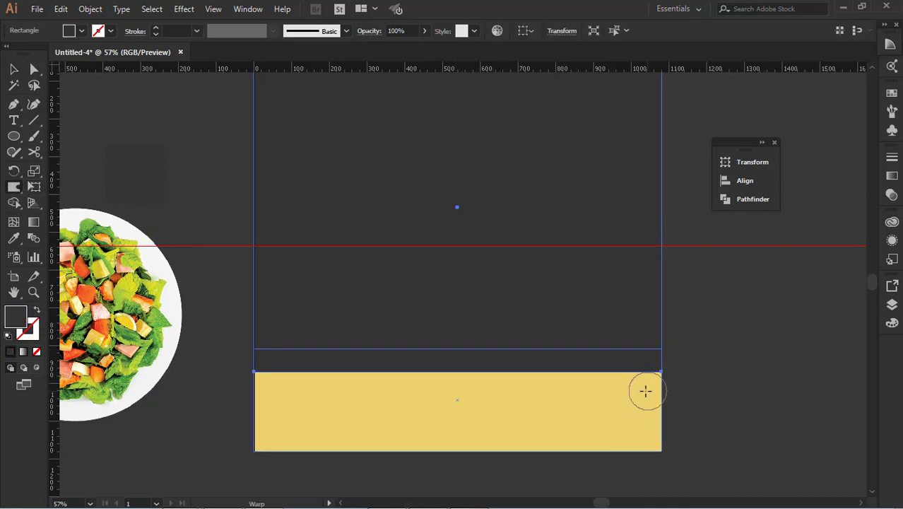
pyautogui.moveTo(645, 387)
pyautogui.mouseDown()
pyautogui.moveTo(617, 365)
pyautogui.moveTo(545, 360)
pyautogui.mouseUp()
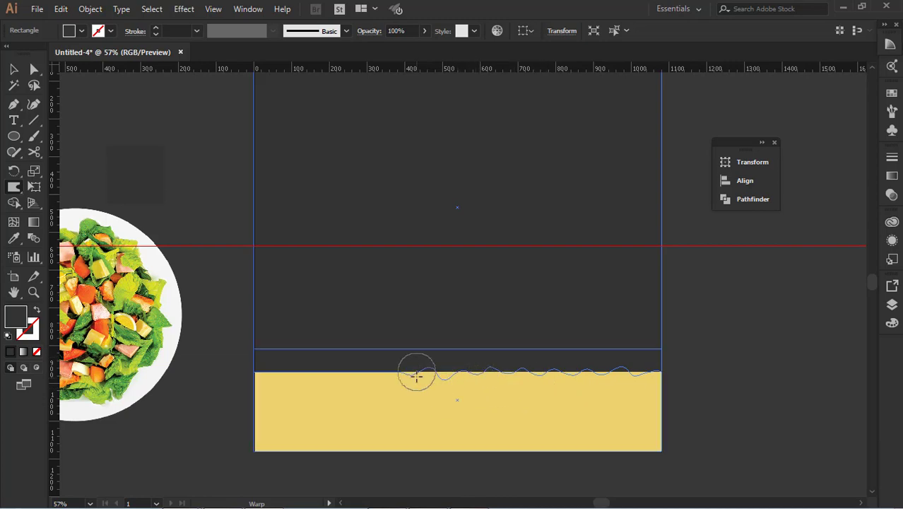
pyautogui.moveTo(416, 375)
pyautogui.mouseDown()
pyautogui.moveTo(374, 379)
pyautogui.moveTo(320, 363)
pyautogui.mouseUp()
pyautogui.moveTo(254, 342); pyautogui.dragTo(253, 341)
pyautogui.click(14, 69)
pyautogui.click(232, 140)
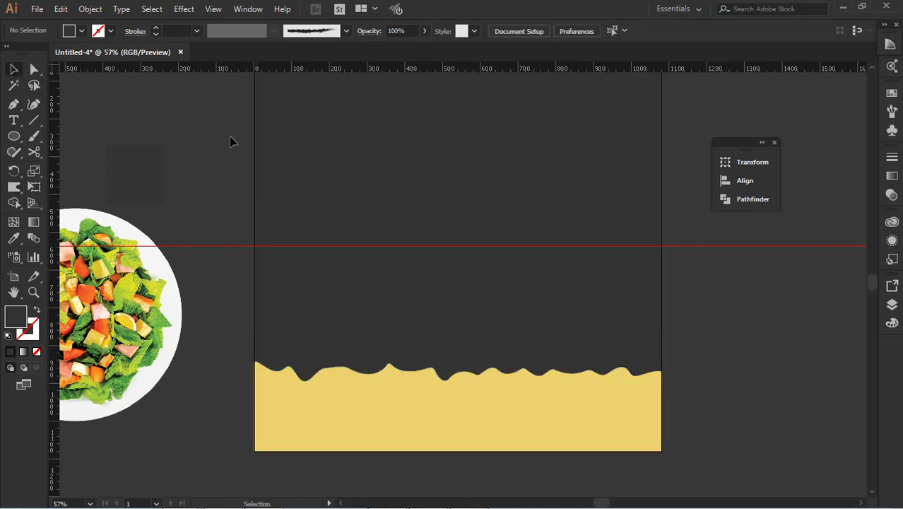
# Raise the dark shape's wavy bottom edge slightly to expose more of the yellow band
pyautogui.click(601, 395)
pyautogui.click(562, 312)
pyautogui.moveTo(458, 382); pyautogui.dragTo(459, 373)
pyautogui.click(586, 399)
pyautogui.click(776, 378)
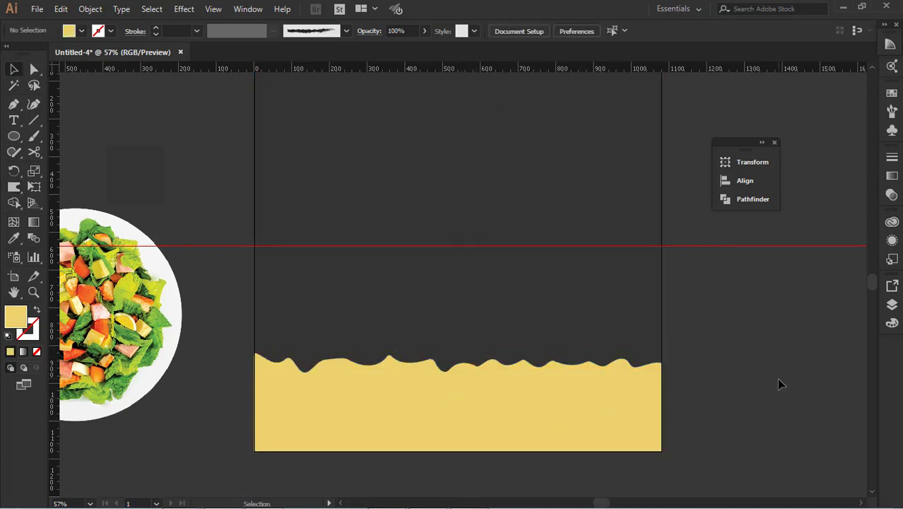
# Move the salad plate image onto the lower-left part of the artboard and enlarge it slightly
pyautogui.scroll(1, 459, 333)
pyautogui.moveTo(145, 292)
pyautogui.mouseDown()
pyautogui.moveTo(440, 322)
pyautogui.moveTo(440, 304)
pyautogui.mouseUp()
pyautogui.moveTo(507, 207); pyautogui.dragTo(522, 190)
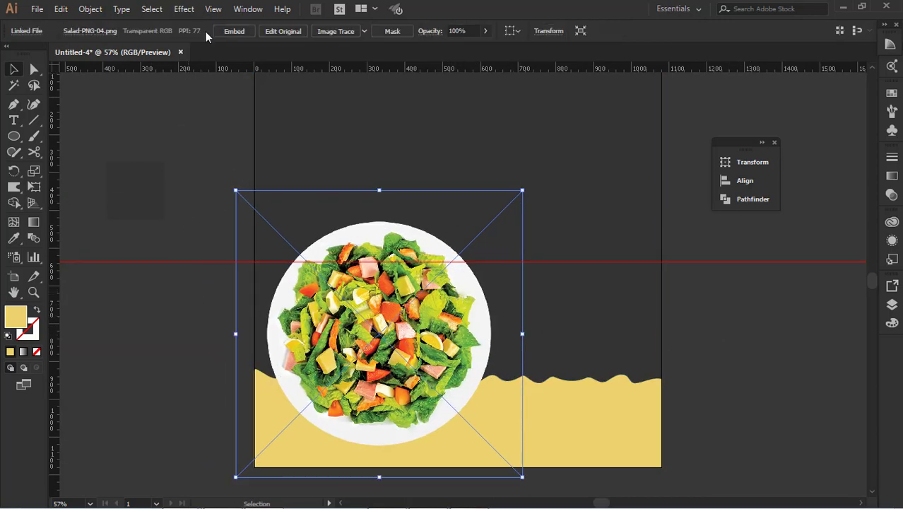
# Apply a drop shadow to the salad plate image, using Normal blend mode and a reduced opacity
pyautogui.click(183, 9)
pyautogui.moveTo(233, 155)
pyautogui.click(354, 160)
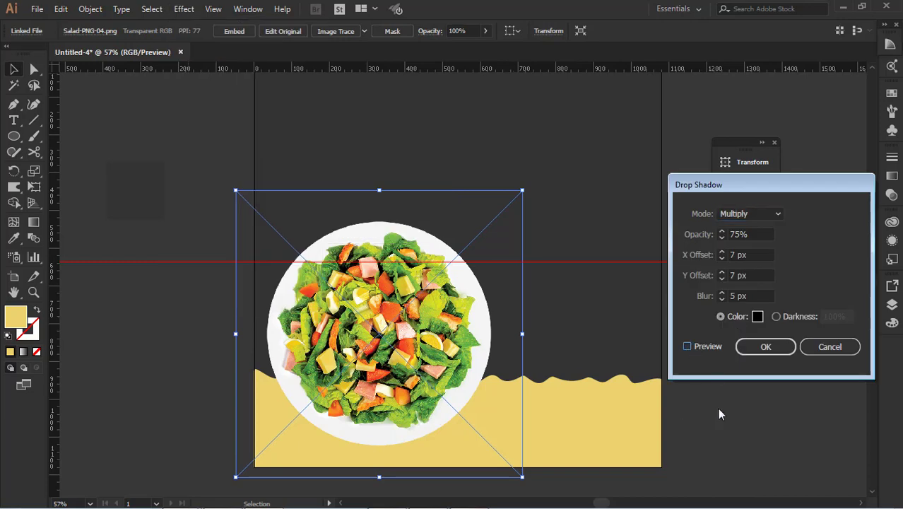
pyautogui.click(687, 346)
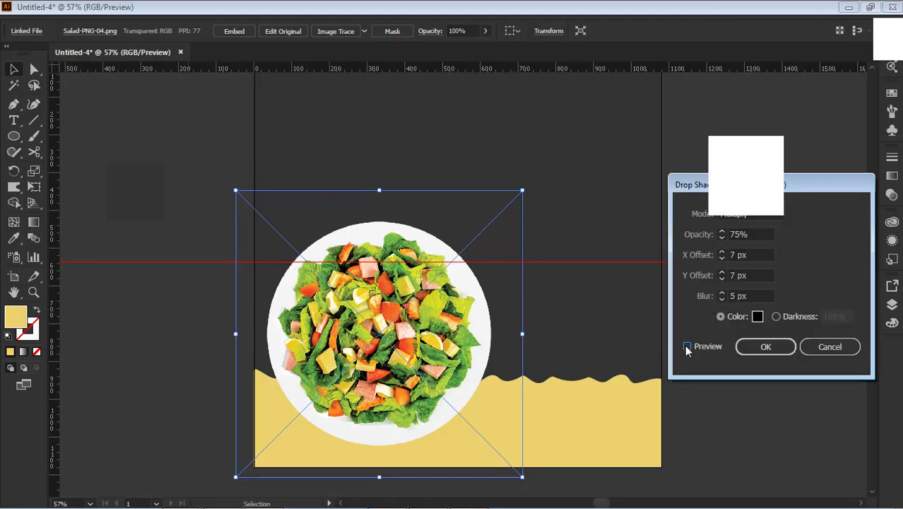
pyautogui.click(749, 213)
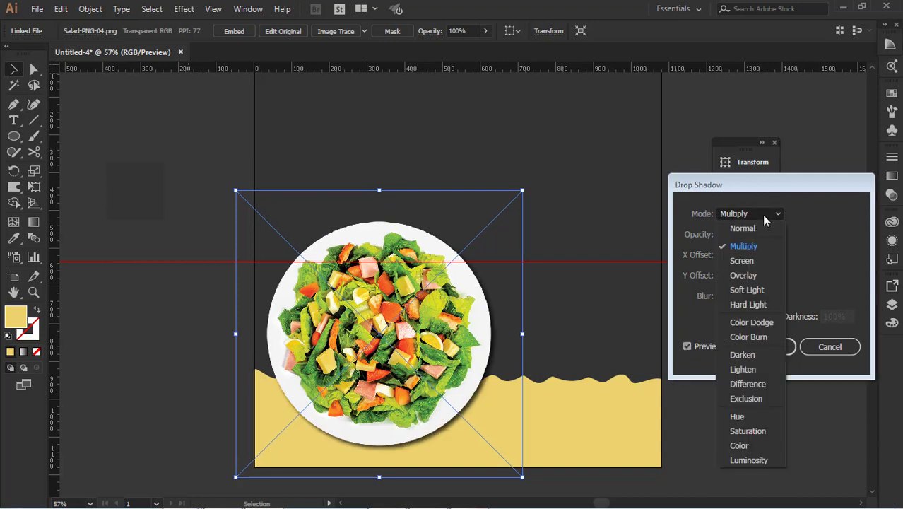
pyautogui.click(742, 226)
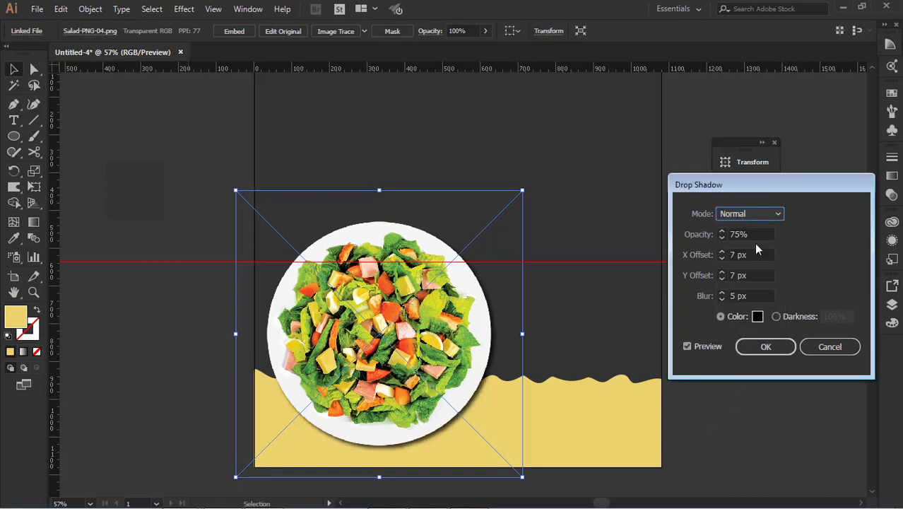
pyautogui.press('Tab')
pyautogui.write('5')
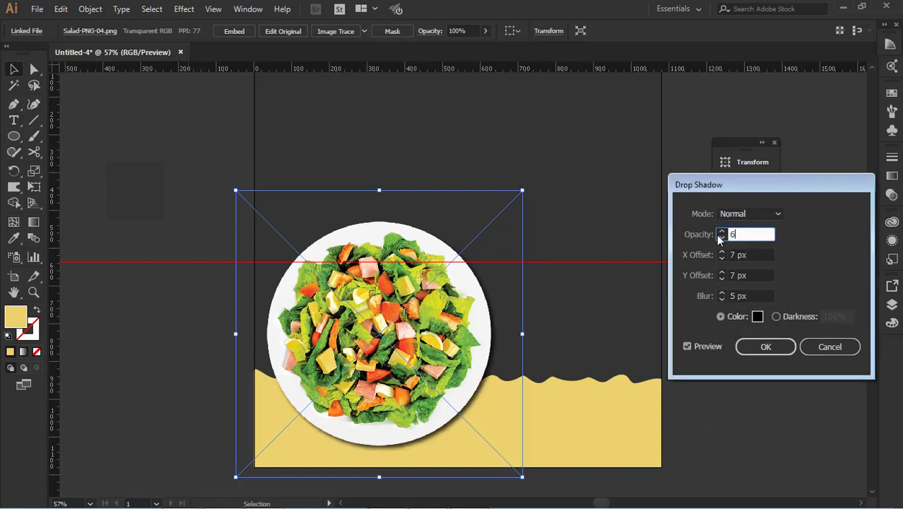
pyautogui.click(766, 346)
pyautogui.click(734, 397)
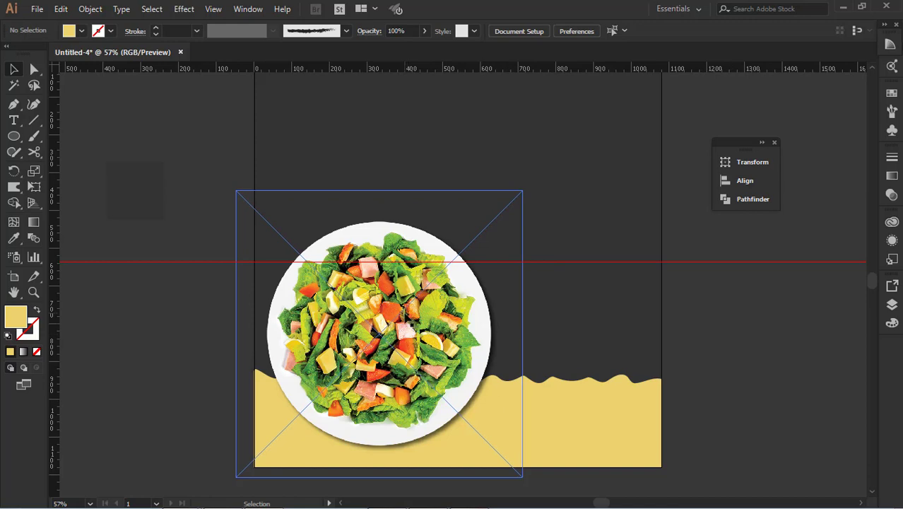
pyautogui.click(270, 362)
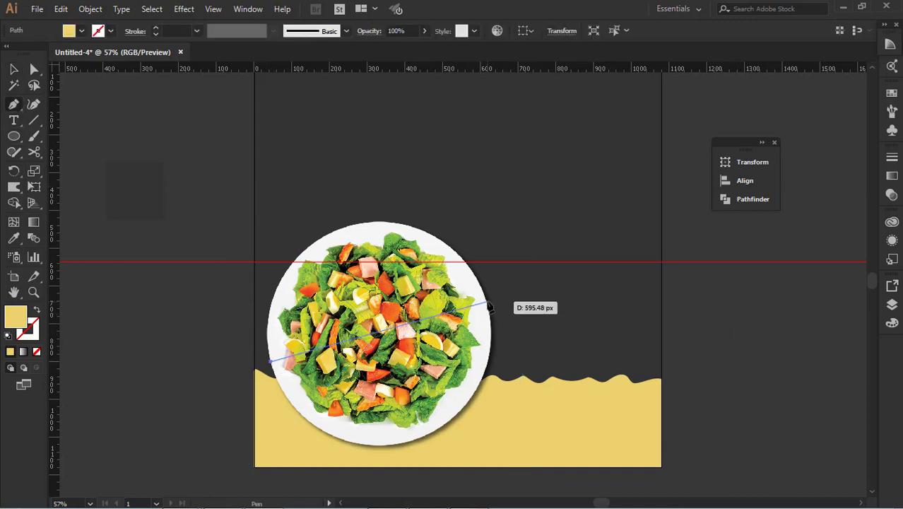
pyautogui.moveTo(340, 228); pyautogui.dragTo(417, 208)
pyautogui.hotkey('ctrl', 'z')
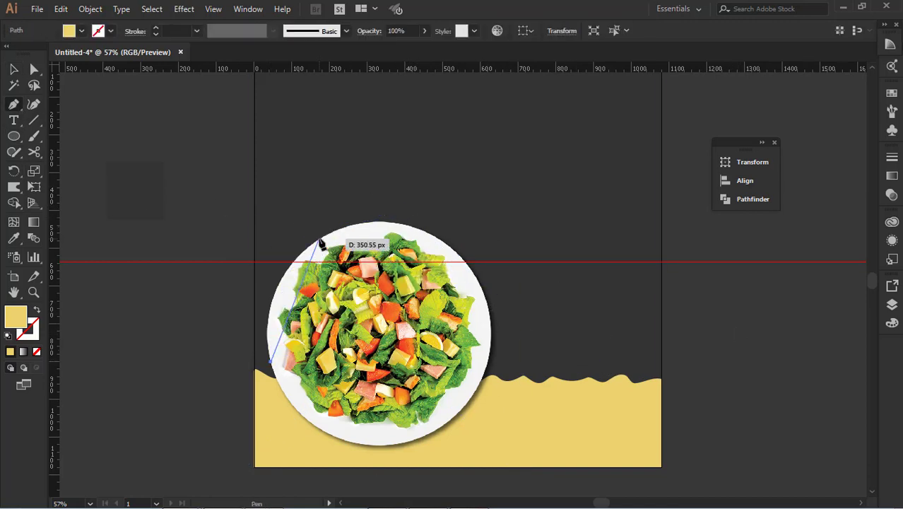
pyautogui.moveTo(319, 239); pyautogui.dragTo(388, 188)
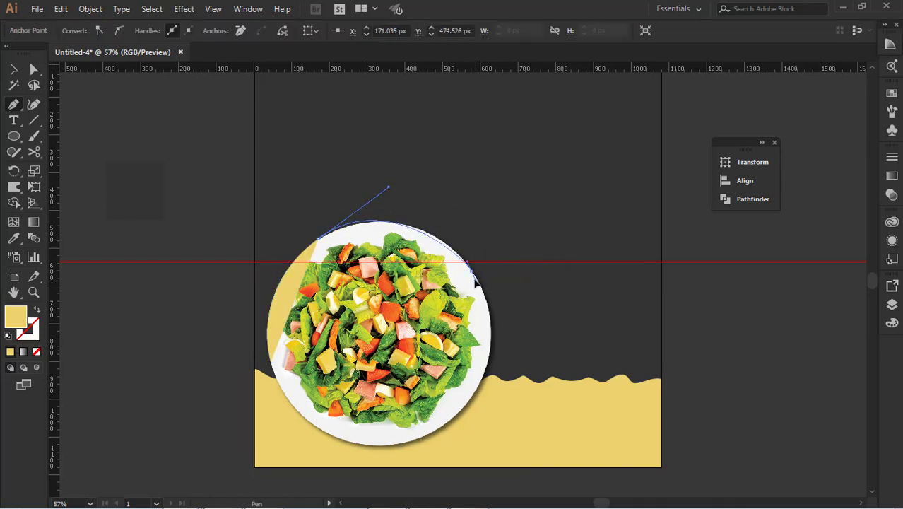
pyautogui.moveTo(464, 258); pyautogui.dragTo(472, 283)
pyautogui.hotkey('ctrl', 'z')
pyautogui.moveTo(388, 187); pyautogui.dragTo(355, 210)
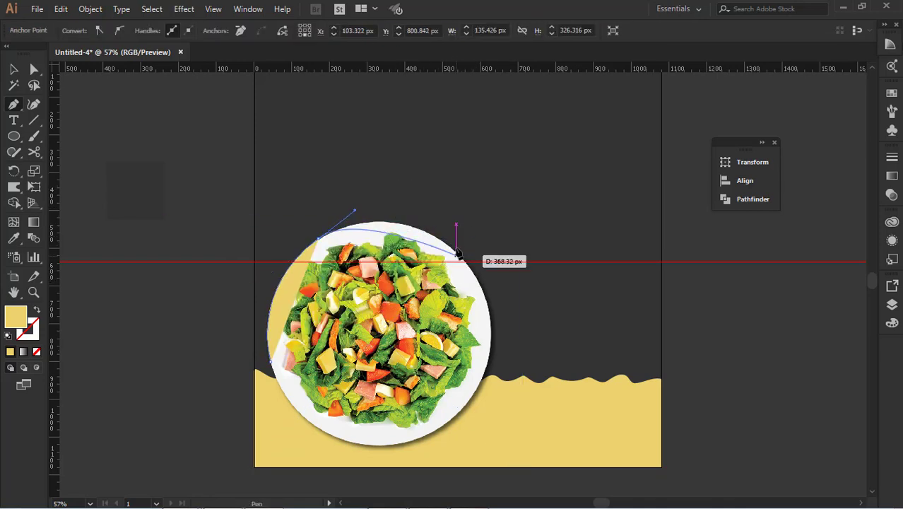
pyautogui.click(458, 253)
pyautogui.moveTo(483, 284); pyautogui.dragTo(483, 282)
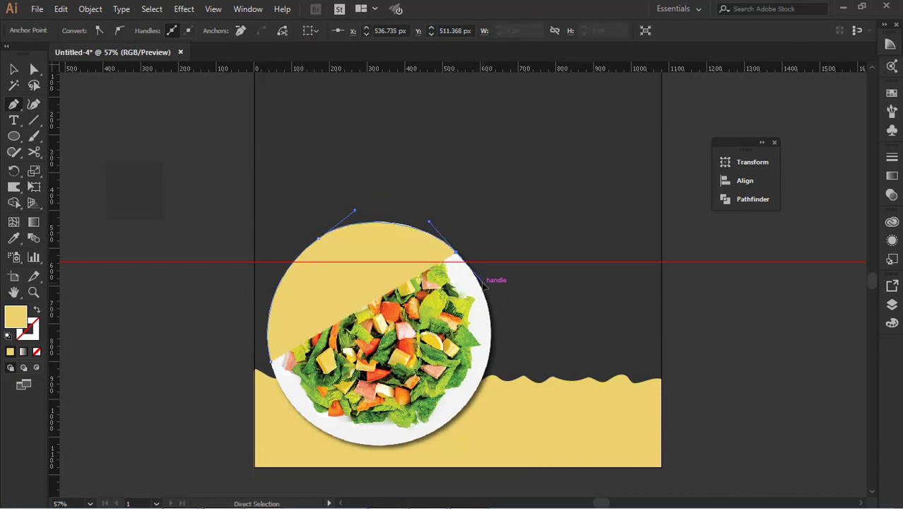
pyautogui.hotkey('ctrl', 'z')
pyautogui.hotkey('ctrl', 'z')
pyautogui.hotkey('ctrl', 'z')
# Draw a curved path just outside the plate's upper rim and swap its yellow fill to the stroke
pyautogui.click(263, 280)
pyautogui.moveTo(455, 235); pyautogui.dragTo(585, 303)
pyautogui.click(456, 235)
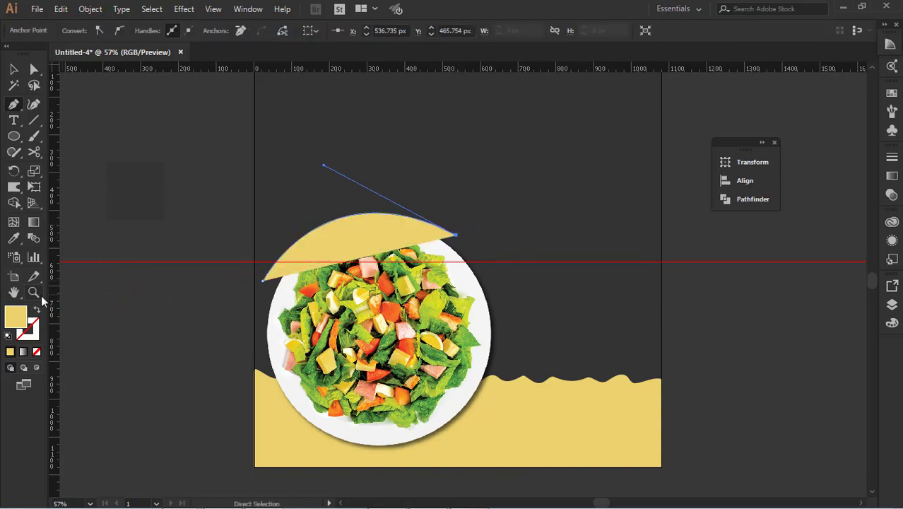
pyautogui.click(36, 310)
# Give the upper arc a width profile with pointed ends and a 7 pt stroke weight
pyautogui.press('v')
pyautogui.click(332, 214)
pyautogui.click(274, 32)
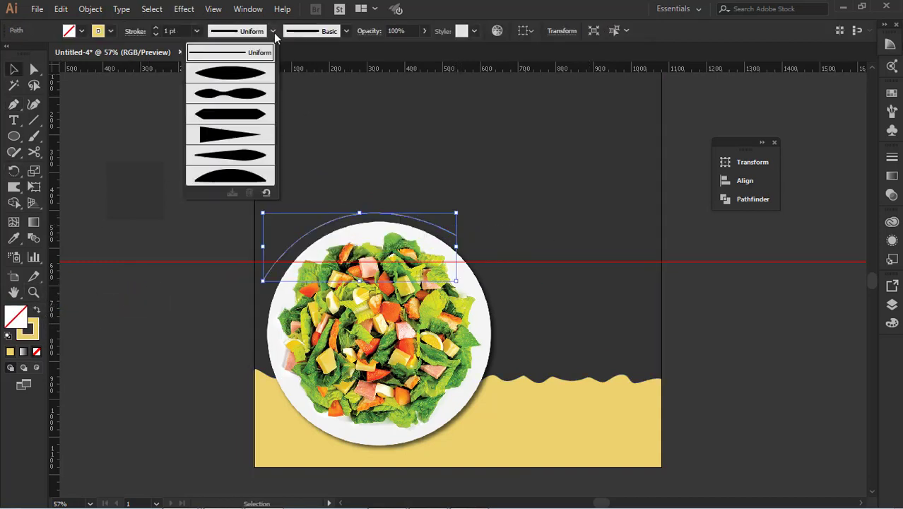
pyautogui.click(233, 74)
pyautogui.click(273, 32)
pyautogui.click(237, 115)
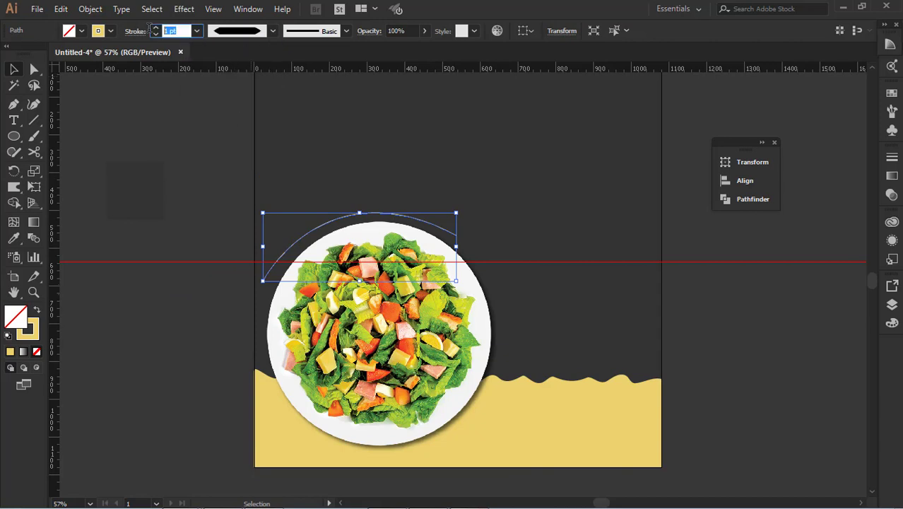
pyautogui.click(706, 332)
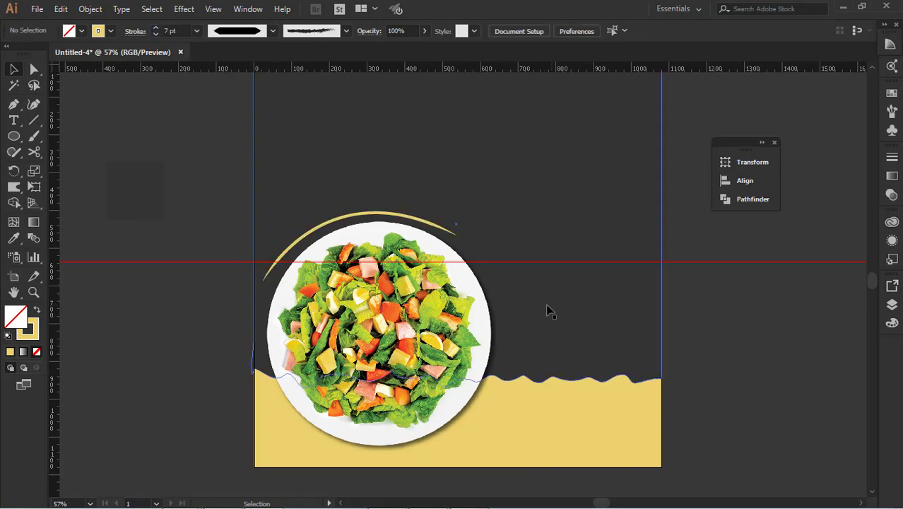
pyautogui.click(413, 218)
pyautogui.click(718, 384)
pyautogui.moveTo(370, 212); pyautogui.dragTo(461, 276)
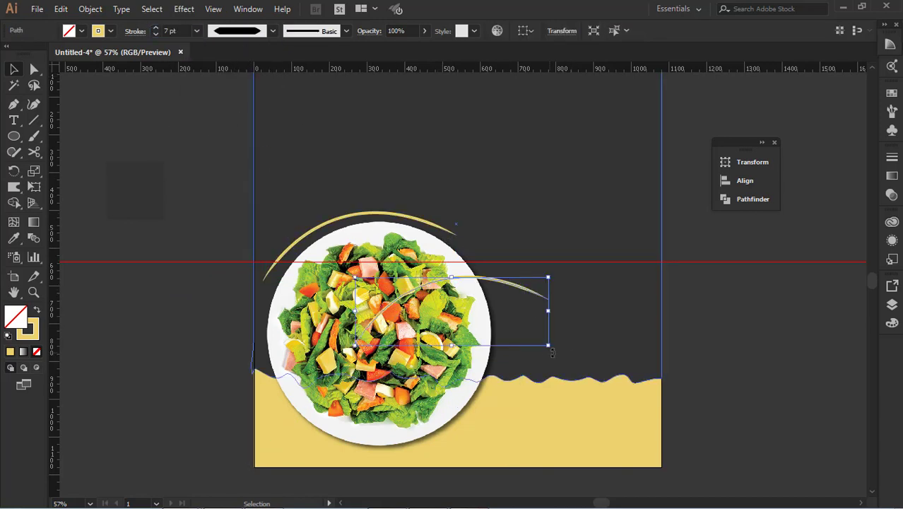
pyautogui.moveTo(551, 351); pyautogui.dragTo(491, 441)
pyautogui.click(691, 389)
pyautogui.moveTo(489, 307); pyautogui.dragTo(490, 405)
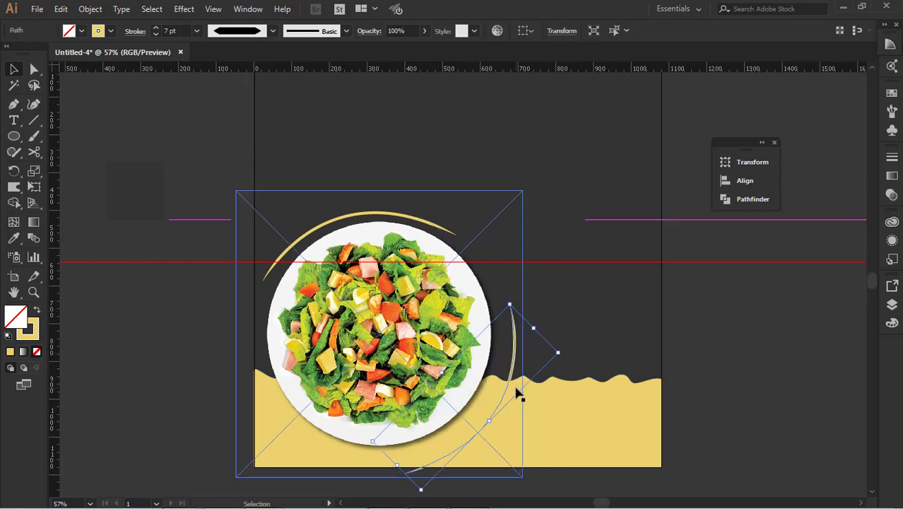
pyautogui.press('Delete')
# Draw a curved path just outside the plate's lower-right rim, over the yellow band
pyautogui.click(347, 450)
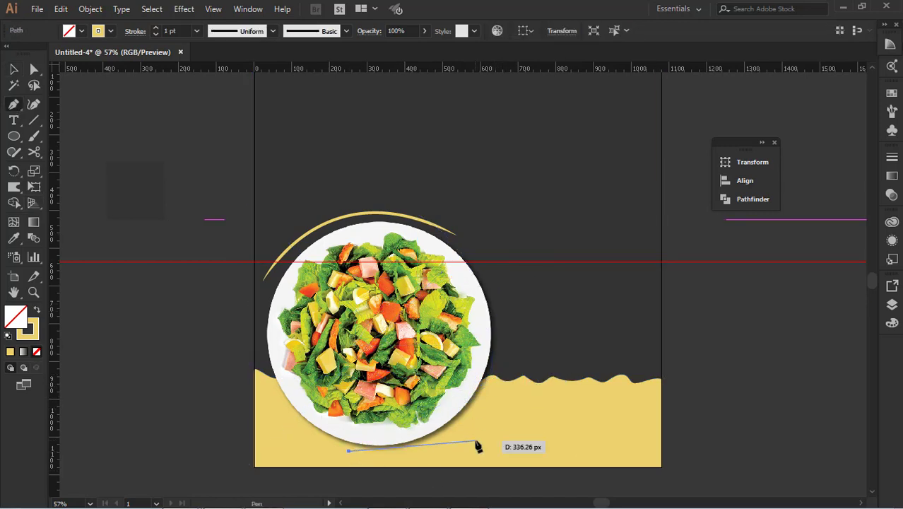
pyautogui.hotkey('ctrl', 'z')
pyautogui.click(317, 439)
pyautogui.moveTo(486, 393); pyautogui.dragTo(545, 286)
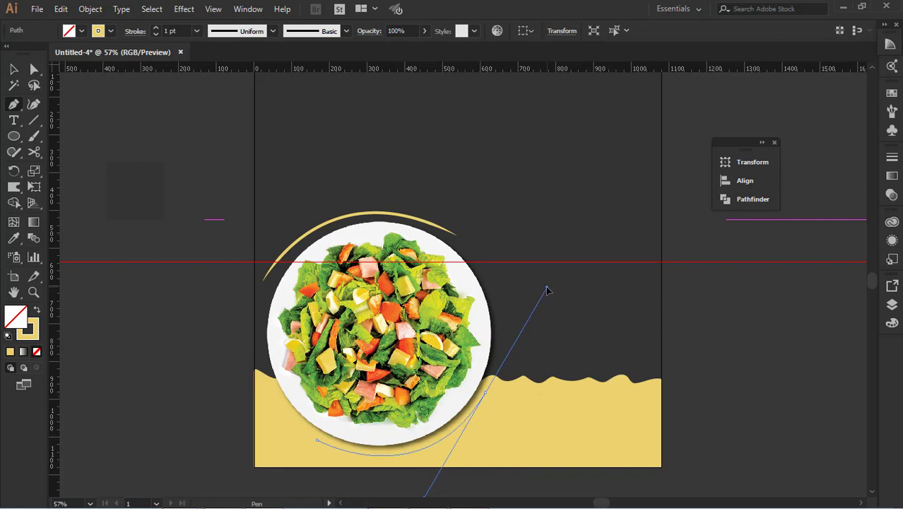
pyautogui.click(486, 393)
# Copy the upper arc's yellow stroke to the lower arc and apply the pointed-end width profile
pyautogui.keyDown('ctrl'); pyautogui.click(303, 226); pyautogui.keyUp('ctrl')
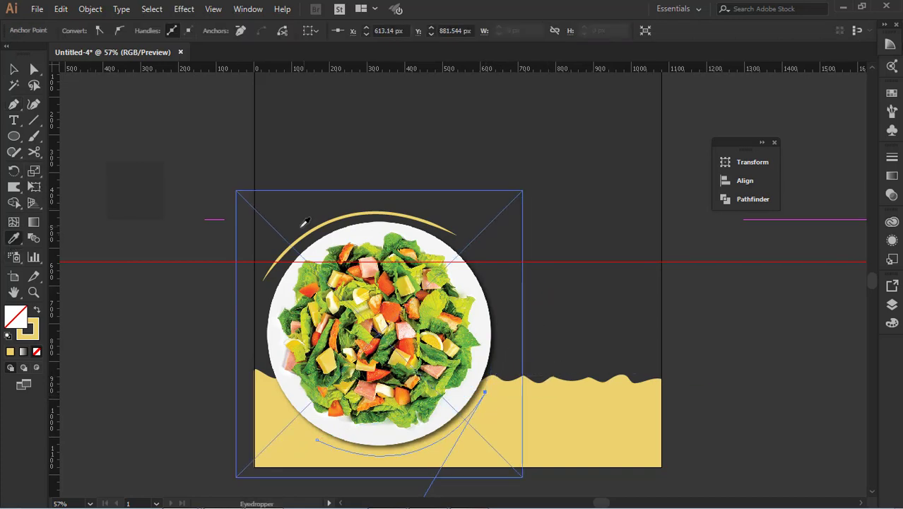
pyautogui.press('i')
pyautogui.click(14, 69)
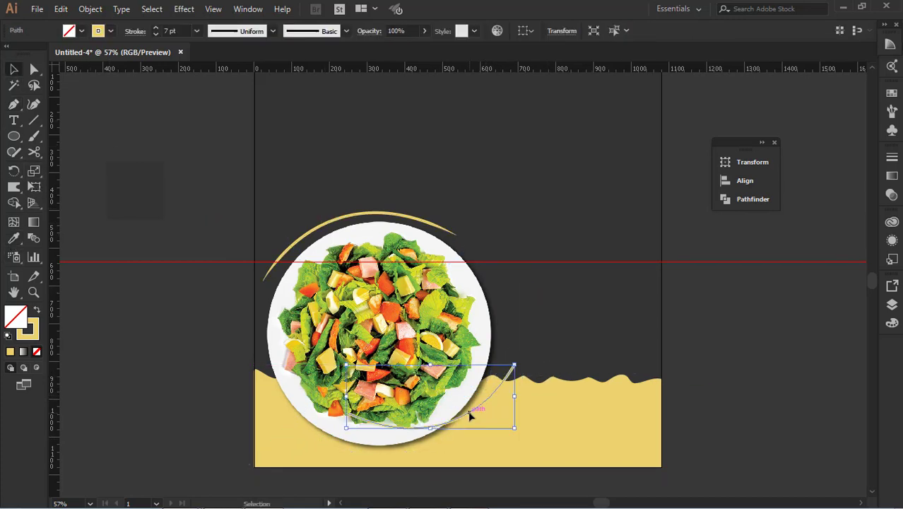
pyautogui.click(253, 31)
pyautogui.click(243, 79)
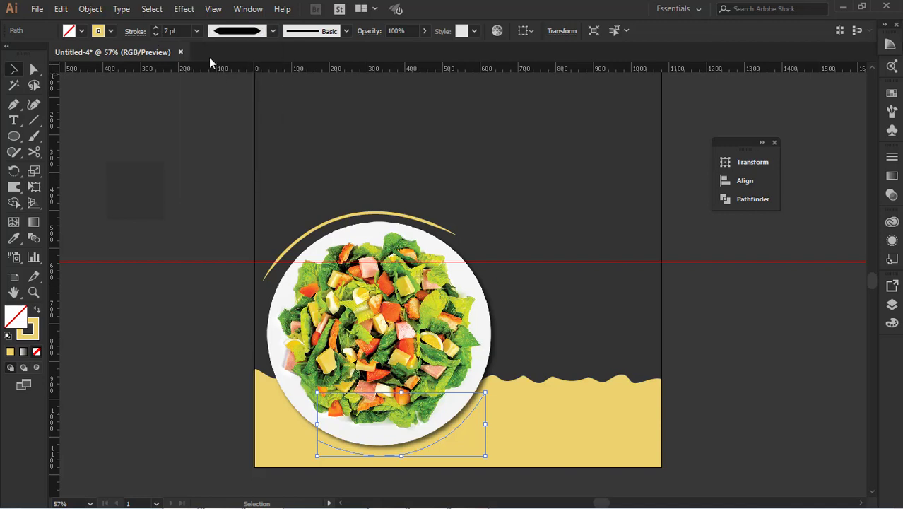
# Sample the dark background colour for the lower arc and swap it from fill to stroke
pyautogui.click(15, 240)
pyautogui.click(277, 187)
pyautogui.click(37, 309)
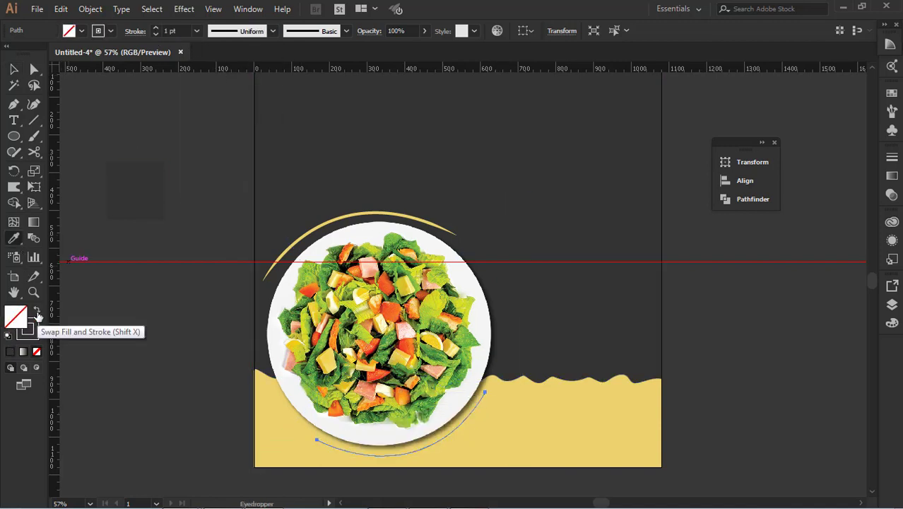
# Apply the width profile with pointed ends to the lower dark arc and set its stroke to 7 pt
pyautogui.click(273, 31)
pyautogui.click(240, 106)
pyautogui.click(180, 30)
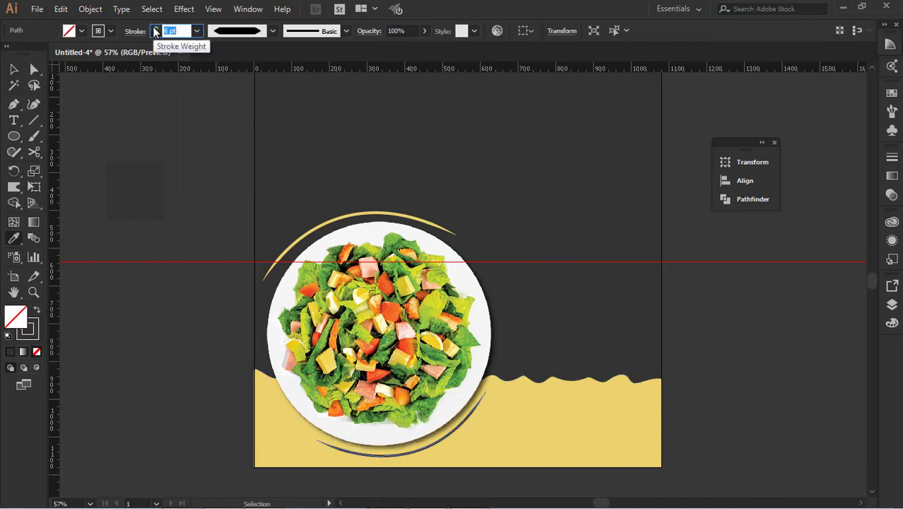
pyautogui.click(155, 28)
pyautogui.press('v')
pyautogui.hotkey('ctrl', 'shift', 'a')
# Draw a circle about 210 px wide above the plate and fill it with the yellow of the bottom band
pyautogui.scroll(1, 468, 261)
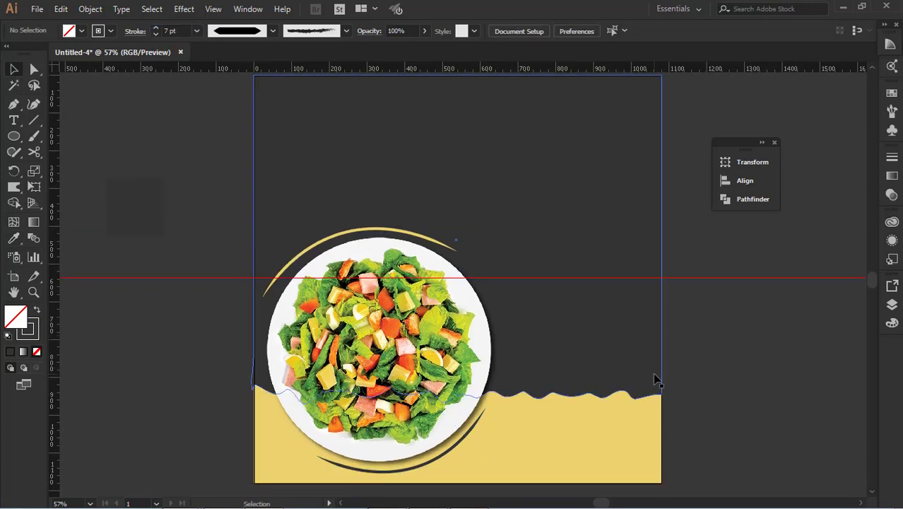
pyautogui.click(16, 138)
pyautogui.moveTo(433, 137); pyautogui.dragTo(510, 215)
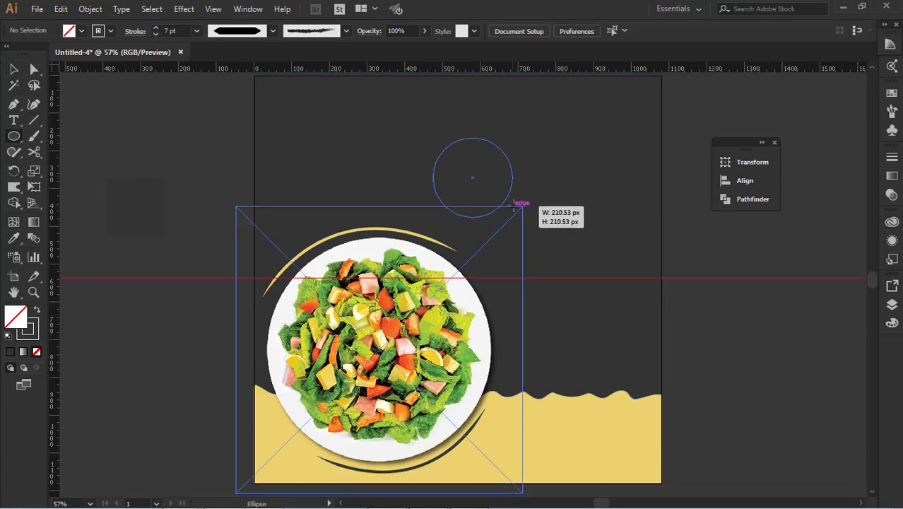
pyautogui.click(14, 238)
pyautogui.click(518, 390)
pyautogui.press('v')
pyautogui.hotkey('ctrl', 'shift', 'a')
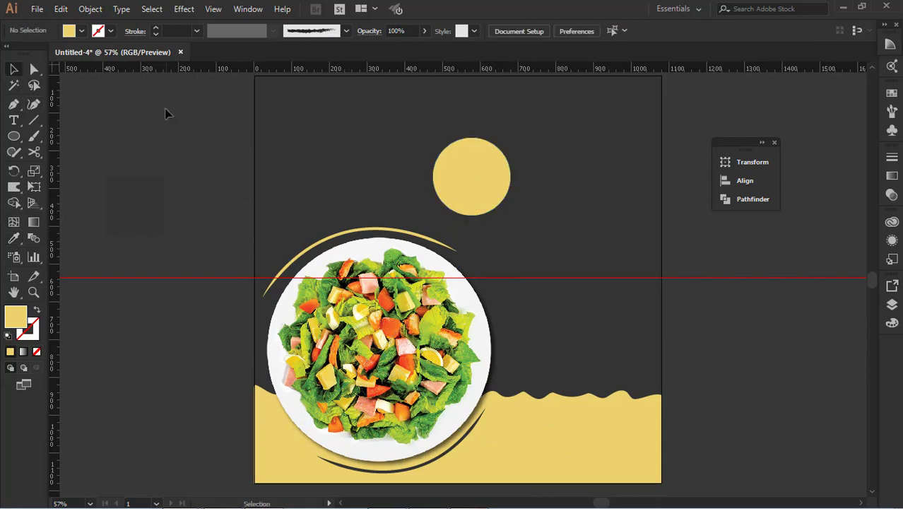
# Move the yellow circle to the plate's upper right and shrink it to about 193 px wide
pyautogui.moveTo(475, 183); pyautogui.dragTo(521, 247)
pyautogui.moveTo(556, 198); pyautogui.dragTo(550, 205)
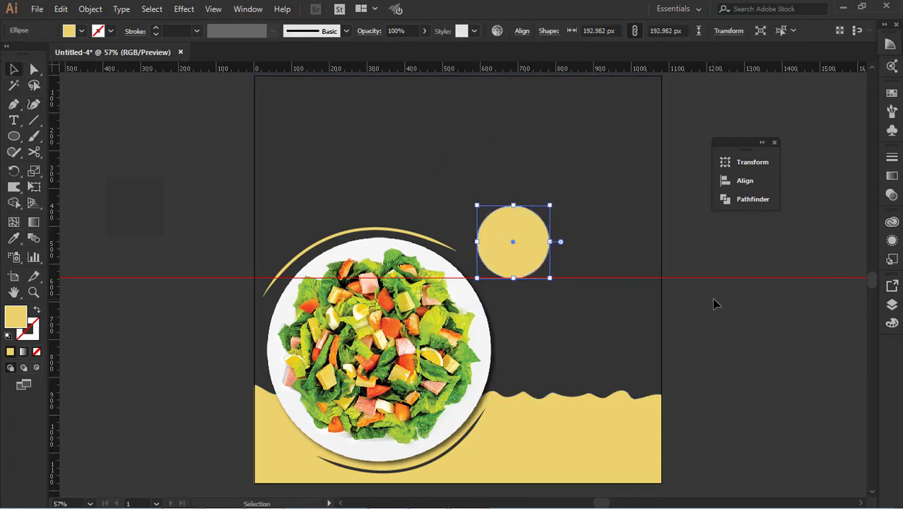
pyautogui.click(14, 104)
pyautogui.click(480, 256)
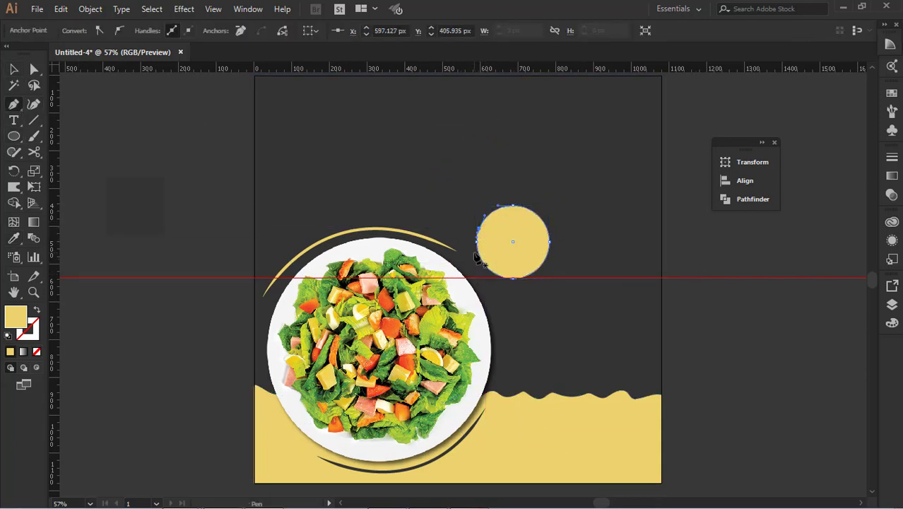
pyautogui.hotkey('ctrl', 'z')
pyautogui.click(15, 70)
pyautogui.hotkey('ctrl', 'shift', 'a')
pyautogui.click(14, 105)
pyautogui.click(476, 228)
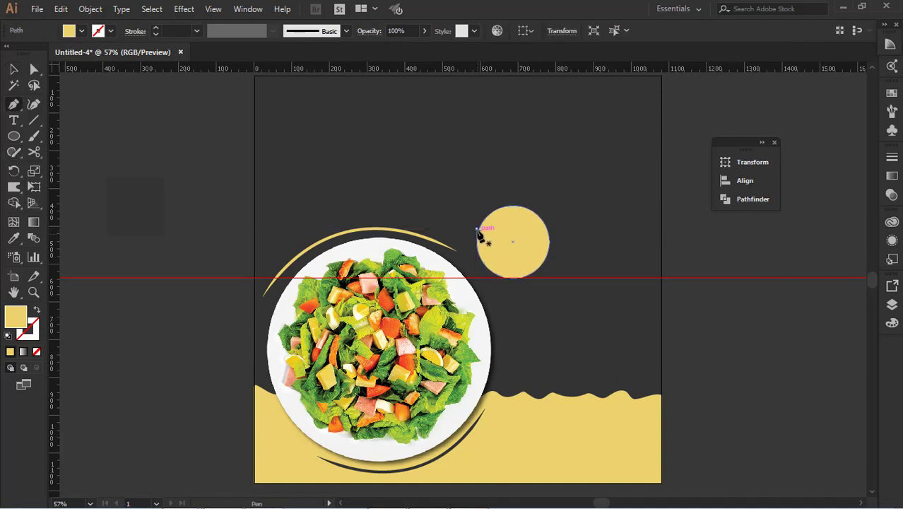
pyautogui.moveTo(459, 302); pyautogui.dragTo(555, 291)
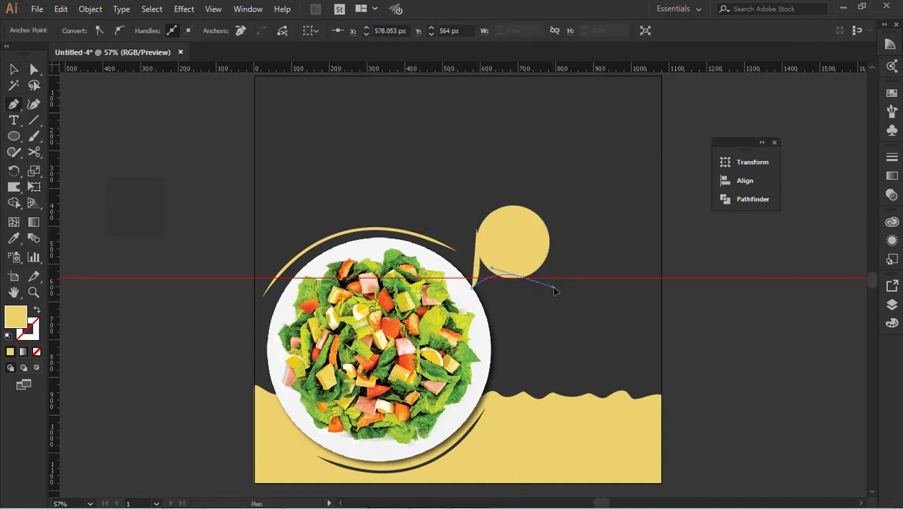
pyautogui.click(476, 228)
pyautogui.press('v')
pyautogui.click(126, 117)
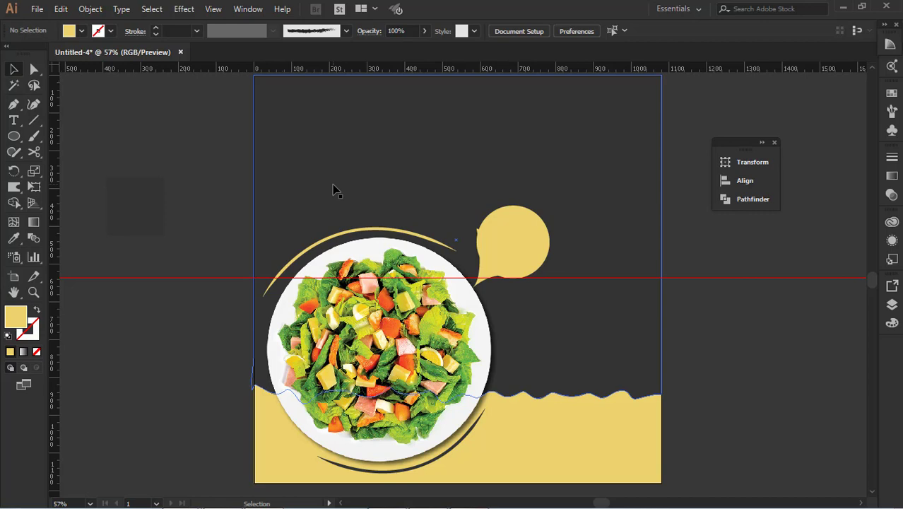
pyautogui.click(484, 249)
pyautogui.press('Delete')
# Draw a curved yellow tail with the Pen tool from the circle's lower left edge, pointing towards the plate
pyautogui.moveTo(480, 224); pyautogui.dragTo(465, 286)
pyautogui.hotkey('ctrl', 'z')
pyautogui.hotkey('ctrl', 'z')
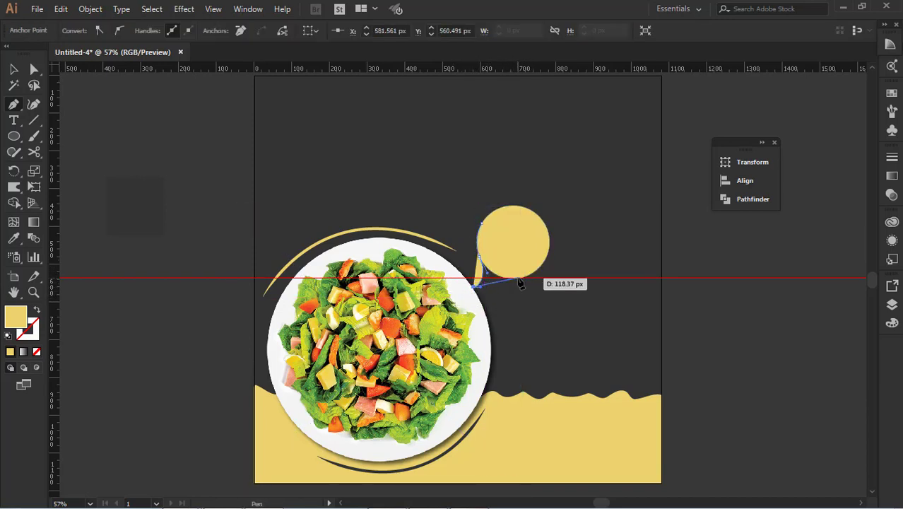
pyautogui.click(517, 278)
pyautogui.click(517, 244)
pyautogui.click(482, 224)
pyautogui.press('v')
pyautogui.click(175, 157)
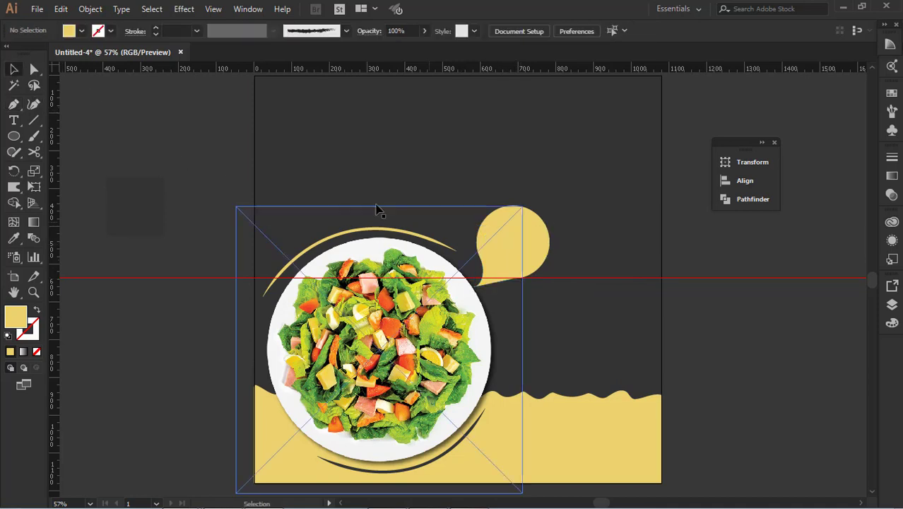
# Group the tail with the yellow circle and move the speech bubble slightly up and to the left
pyautogui.click(497, 249)
pyautogui.keyDown('shift'); pyautogui.click(534, 240); pyautogui.keyUp('shift')
pyautogui.rightClick(535, 239)
pyautogui.click(596, 324)
pyautogui.click(594, 318)
pyautogui.moveTo(538, 245); pyautogui.dragTo(533, 239)
pyautogui.click(459, 212)
# Add the text "Logo Name" on two lines in the poster's upper left corner, scaled to about 45.67 pt
pyautogui.scroll(4, 468, 276)
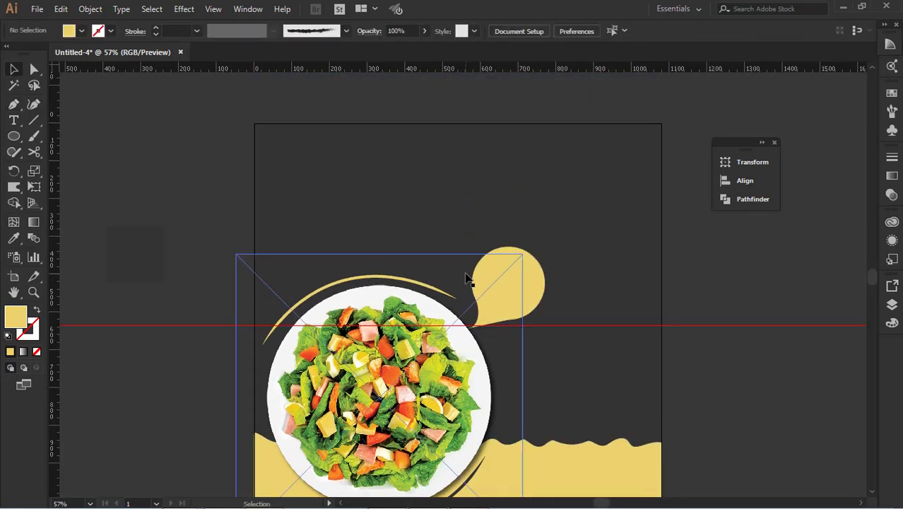
pyautogui.click(19, 122)
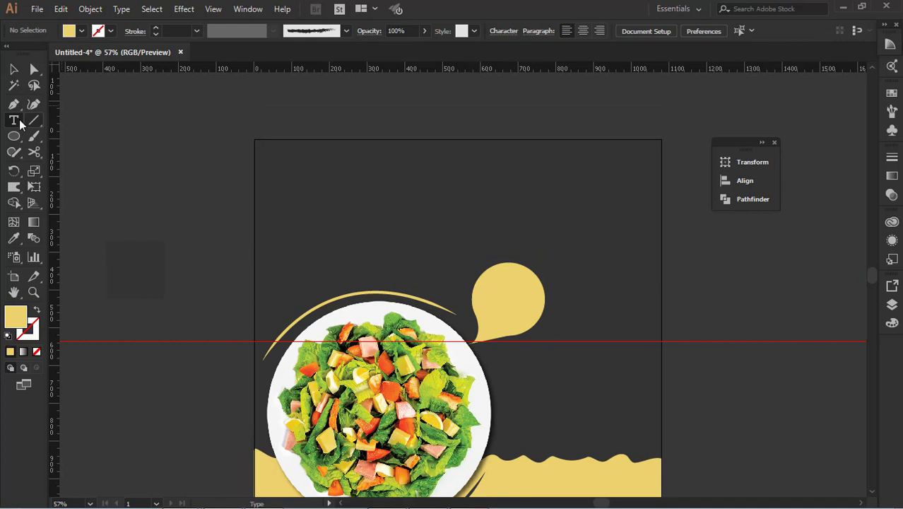
pyautogui.click(121, 112)
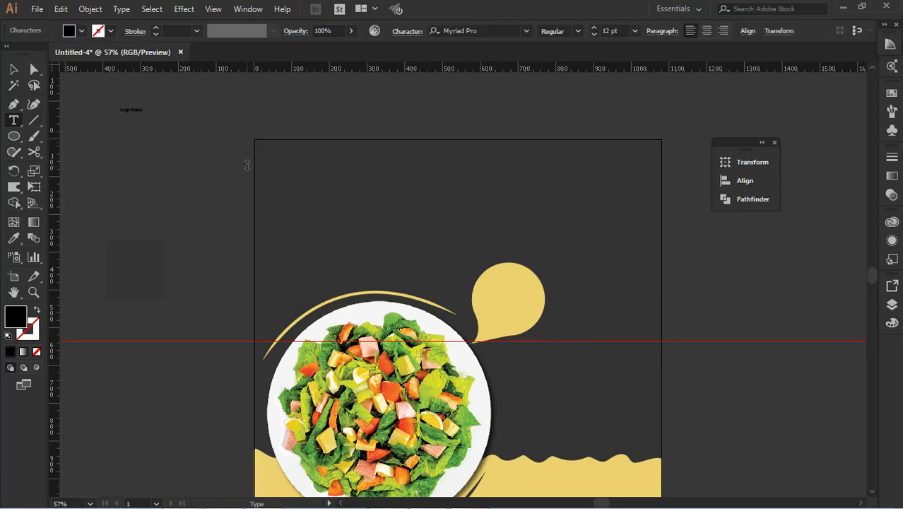
pyautogui.click(20, 72)
pyautogui.moveTo(142, 114); pyautogui.dragTo(201, 158)
pyautogui.moveTo(191, 123); pyautogui.dragTo(336, 163)
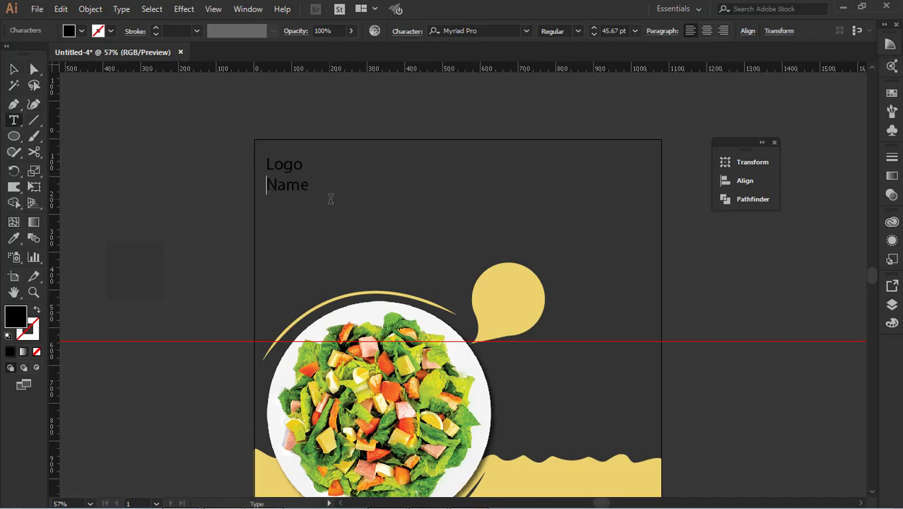
# Fill both lines of the logo text with white
pyautogui.hotkey('ctrl', 'a')
pyautogui.click(82, 31)
pyautogui.click(30, 54)
pyautogui.click(234, 115)
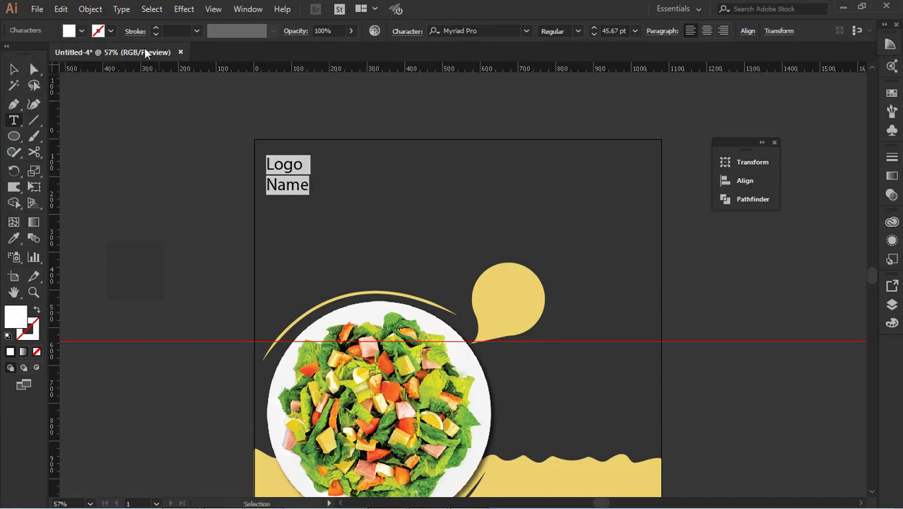
# Set the logo text's font to Swis721 Cn BT Bold
pyautogui.click(526, 30)
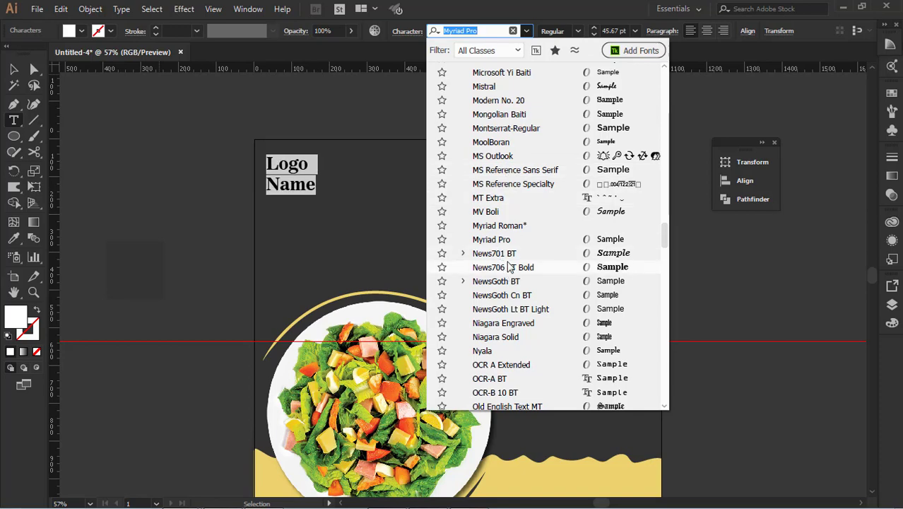
pyautogui.write('swis')
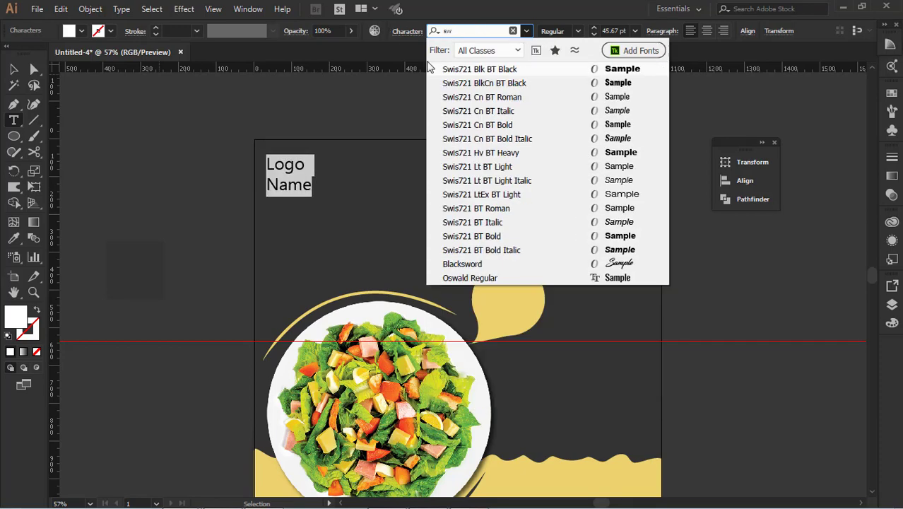
pyautogui.click(510, 127)
pyautogui.click(295, 164)
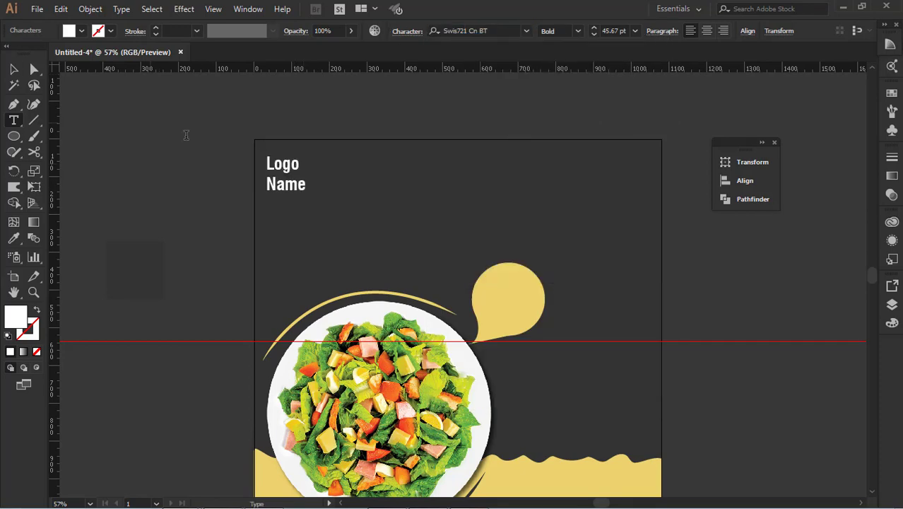
pyautogui.click(14, 69)
pyautogui.click(276, 196)
pyautogui.click(506, 294)
pyautogui.click(667, 303)
pyautogui.scroll(-1, 667, 303)
pyautogui.scroll(-3, 667, 305)
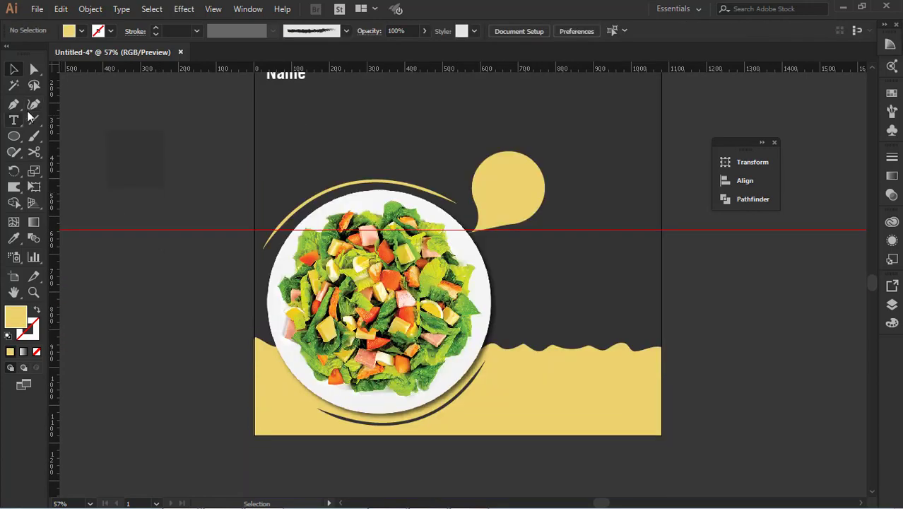
pyautogui.click(14, 120)
pyautogui.click(133, 343)
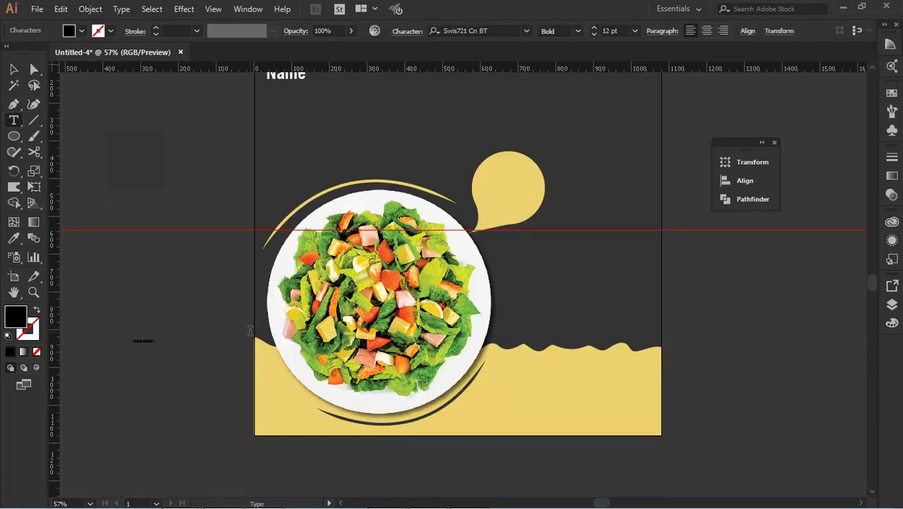
pyautogui.press('Escape')
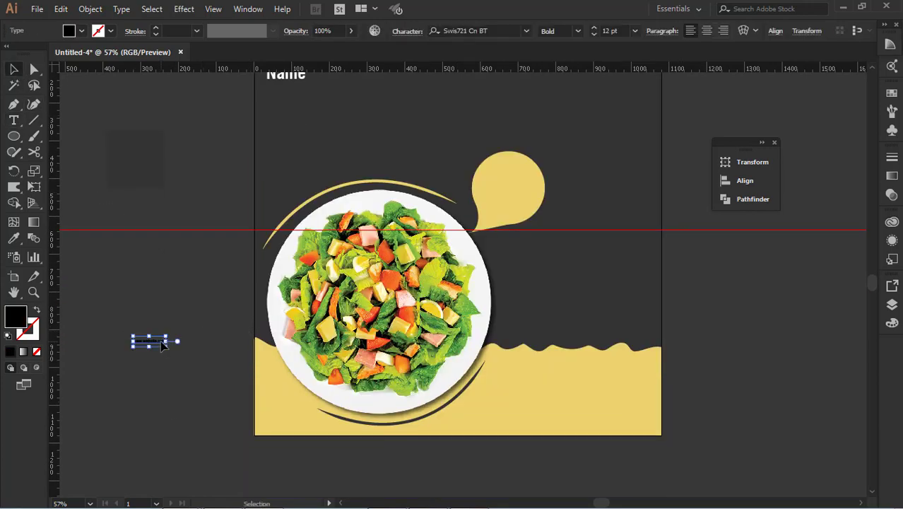
pyautogui.moveTo(167, 349); pyautogui.dragTo(651, 404)
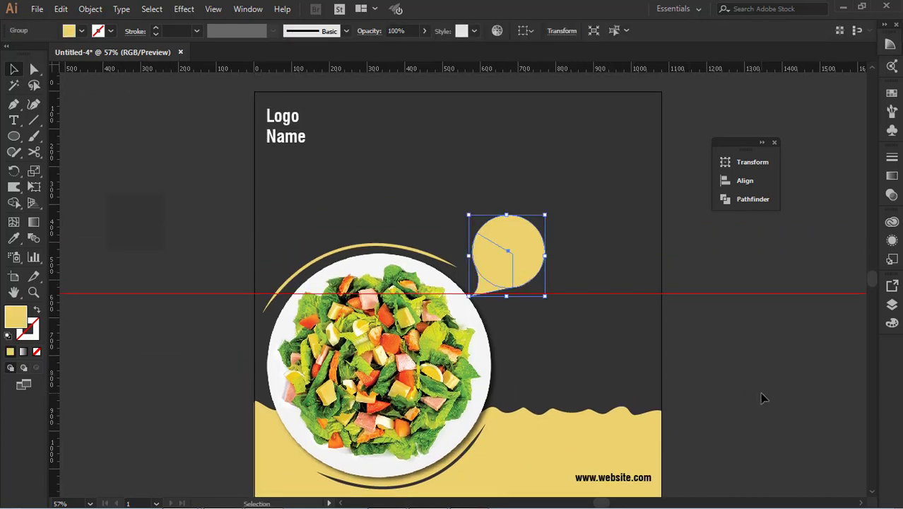
pyautogui.click(763, 397)
pyautogui.scroll(1, 755, 372)
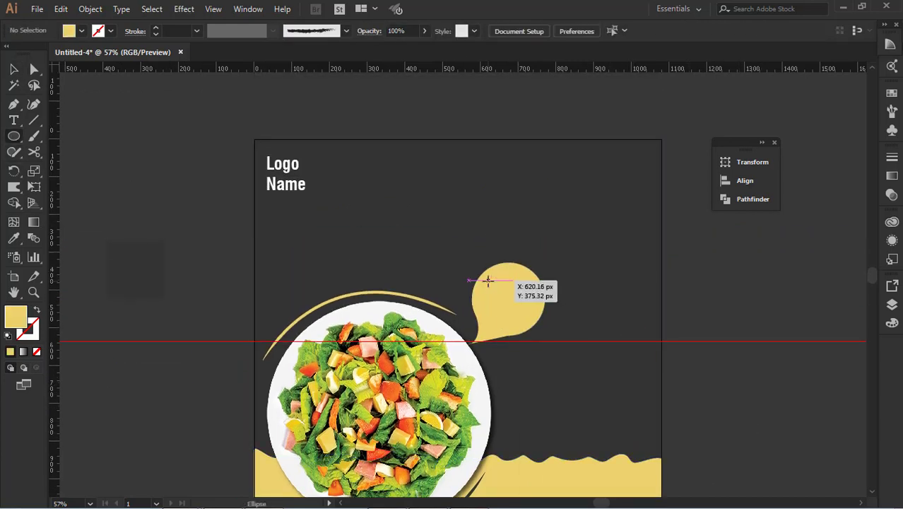
pyautogui.moveTo(479, 270)
pyautogui.mouseDown()
pyautogui.moveTo(537, 314)
pyautogui.moveTo(539, 329)
pyautogui.mouseUp()
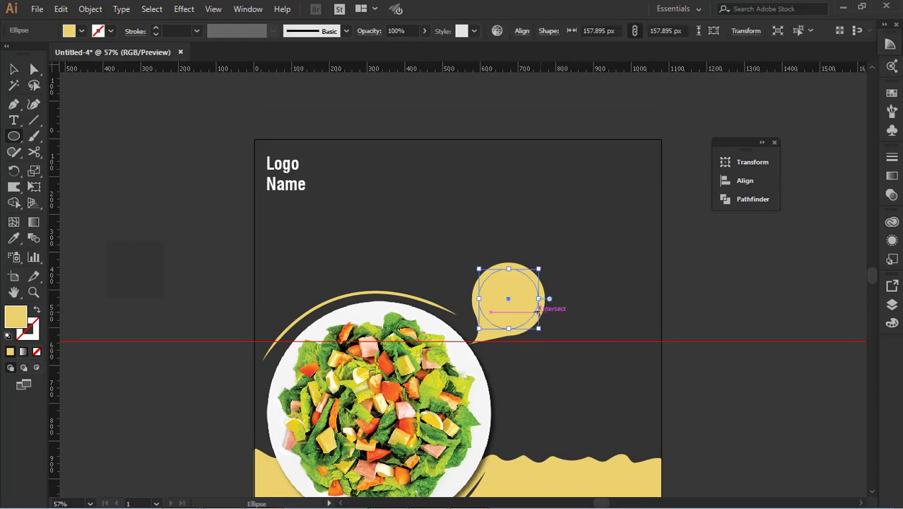
pyautogui.click(12, 239)
pyautogui.click(467, 205)
pyautogui.click(13, 70)
pyautogui.click(176, 146)
pyautogui.click(507, 301)
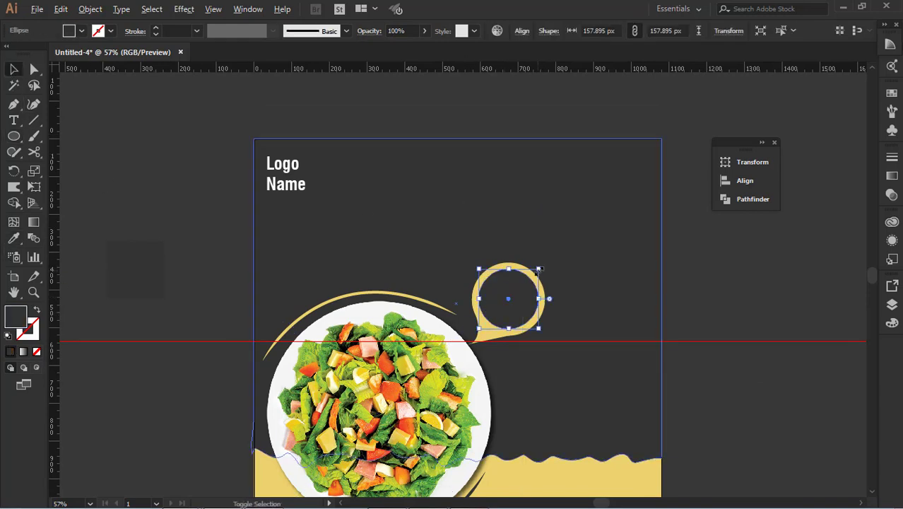
pyautogui.moveTo(539, 268); pyautogui.dragTo(539, 285)
pyautogui.scroll(1, 528, 312)
pyautogui.click(722, 313)
pyautogui.scroll(-3, 721, 312)
pyautogui.click(521, 292)
pyautogui.press('Delete')
# Move the yellow speech bubble down and to the right so its tail points at the plate's right edge
pyautogui.scroll(3, 554, 309)
pyautogui.scroll(-3, 555, 308)
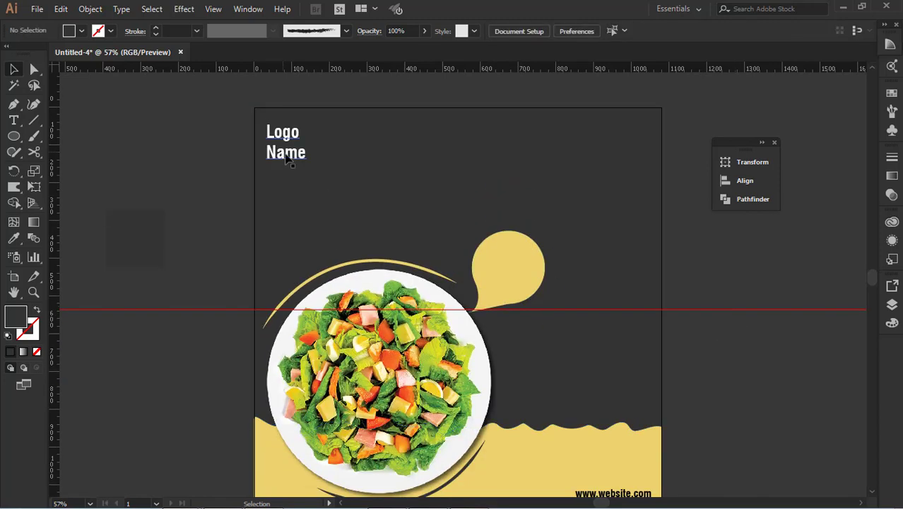
pyautogui.scroll(-2, 705, 373)
pyautogui.scroll(4, 722, 347)
pyautogui.moveTo(520, 315); pyautogui.dragTo(535, 334)
pyautogui.click(550, 319)
pyautogui.click(583, 366)
pyautogui.scroll(4, 583, 366)
pyautogui.moveTo(540, 379); pyautogui.dragTo(523, 354)
pyautogui.scroll(-3, 728, 424)
pyautogui.moveTo(535, 317); pyautogui.dragTo(560, 347)
pyautogui.scroll(-3, 711, 397)
pyautogui.moveTo(544, 290); pyautogui.dragTo(559, 308)
# Add the text "Today" above the plate and scale it up to about 166 pt
pyautogui.click(14, 69)
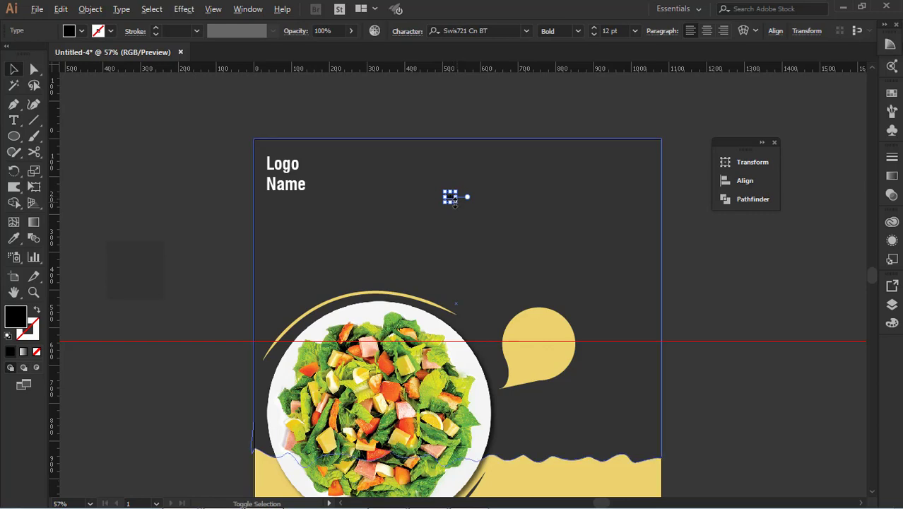
pyautogui.moveTo(457, 203); pyautogui.dragTo(561, 278)
pyautogui.click(717, 284)
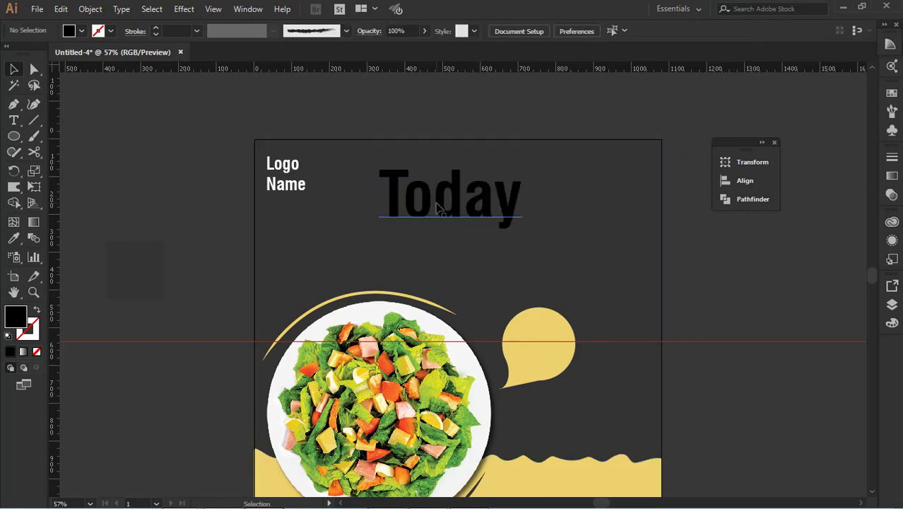
# Move "Today" to the poster's upper right and fill it with yellow sampled from the arc above the plate
pyautogui.moveTo(439, 206); pyautogui.dragTo(533, 224)
pyautogui.click(14, 239)
pyautogui.click(318, 305)
pyautogui.click(16, 69)
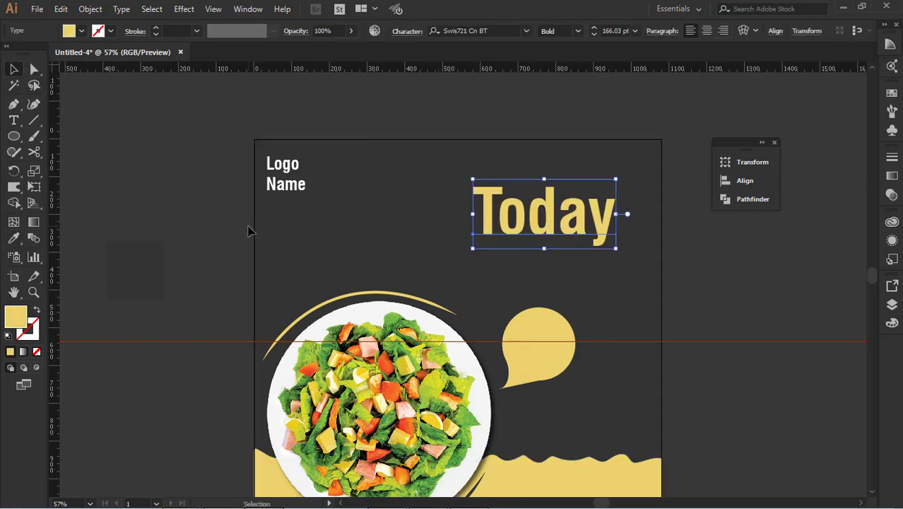
# Try different fonts on "Today" and set it to 新細明體-ExtB
pyautogui.click(503, 29)
pyautogui.press('Down')
pyautogui.press('Down')
pyautogui.press('Down')
pyautogui.press('Down')
pyautogui.press('Down')
pyautogui.press('Down')
pyautogui.press('Down')
pyautogui.press('Down')
pyautogui.press('Down')
pyautogui.press('Down')
pyautogui.press('Down')
pyautogui.press('Down')
pyautogui.press('Down')
pyautogui.press('Down')
pyautogui.press('Down')
pyautogui.press('Down')
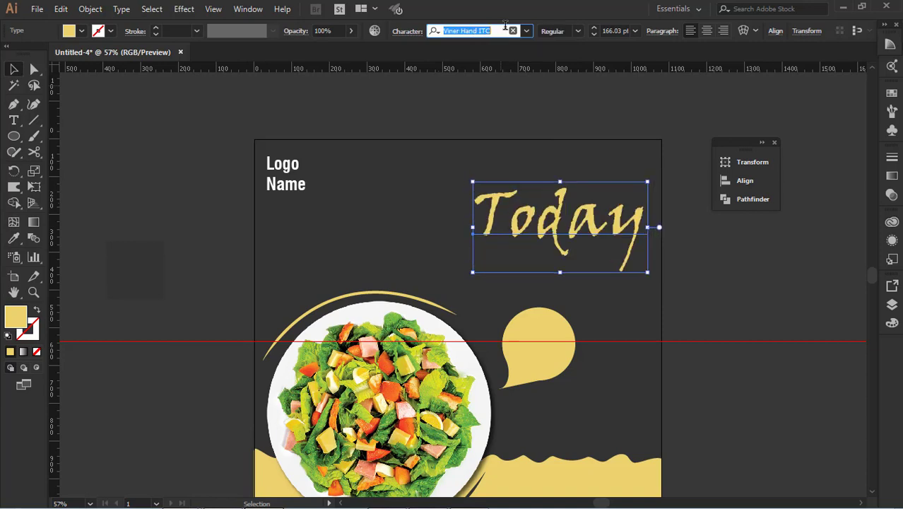
pyautogui.press('Down')
pyautogui.press('Down')
pyautogui.press('Down')
pyautogui.press('Down')
pyautogui.press('Down')
pyautogui.press('Down')
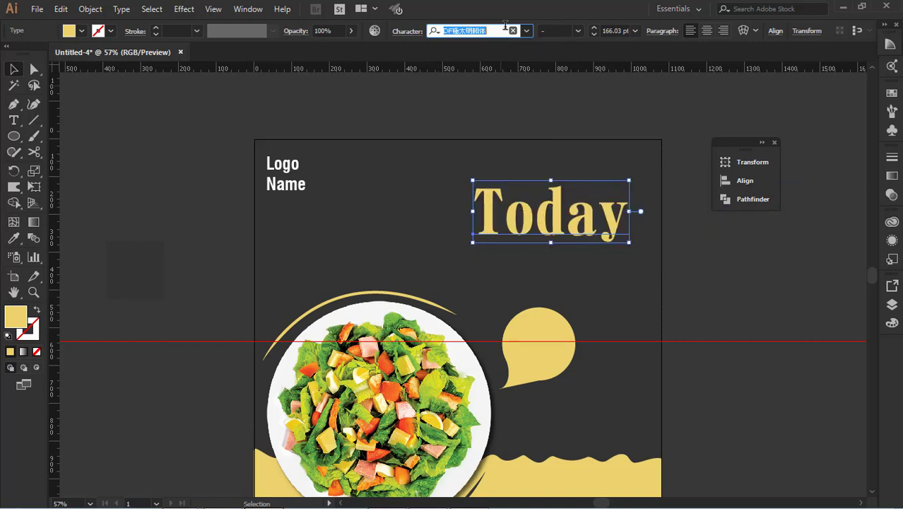
pyautogui.press('Down')
pyautogui.press('Down')
pyautogui.press('Down')
pyautogui.press('Down')
pyautogui.press('Down')
pyautogui.press('Down')
pyautogui.press('Down')
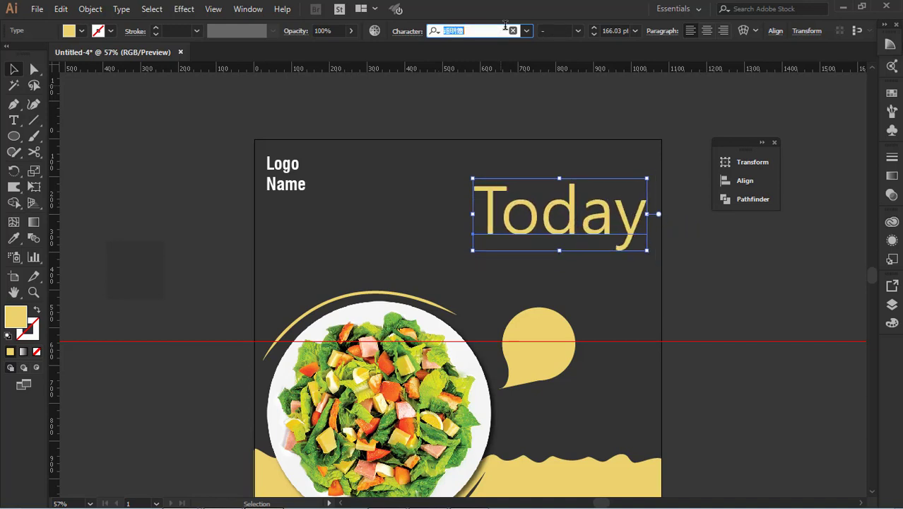
pyautogui.press('Down')
# Add "Special" and "Menu" as two lines below "Today" and align the whole text block right
pyautogui.click(14, 120)
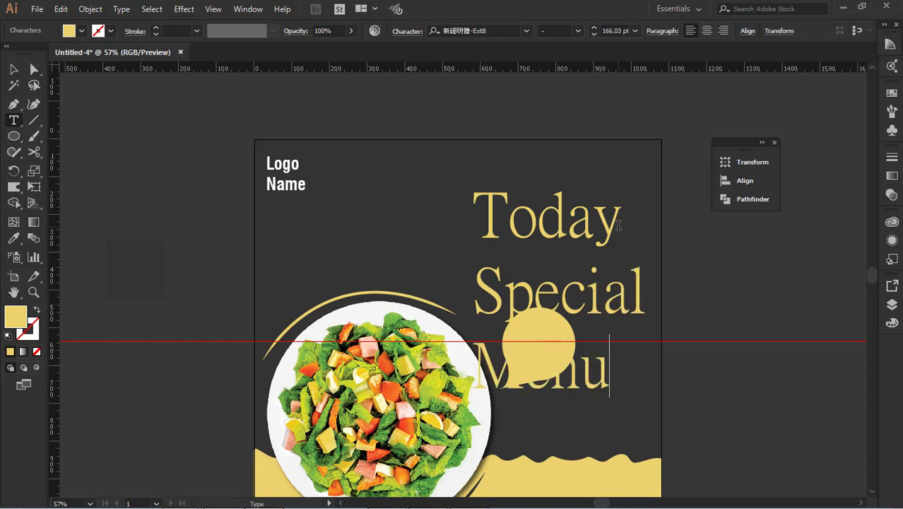
pyautogui.moveTo(649, 356); pyautogui.dragTo(427, 234)
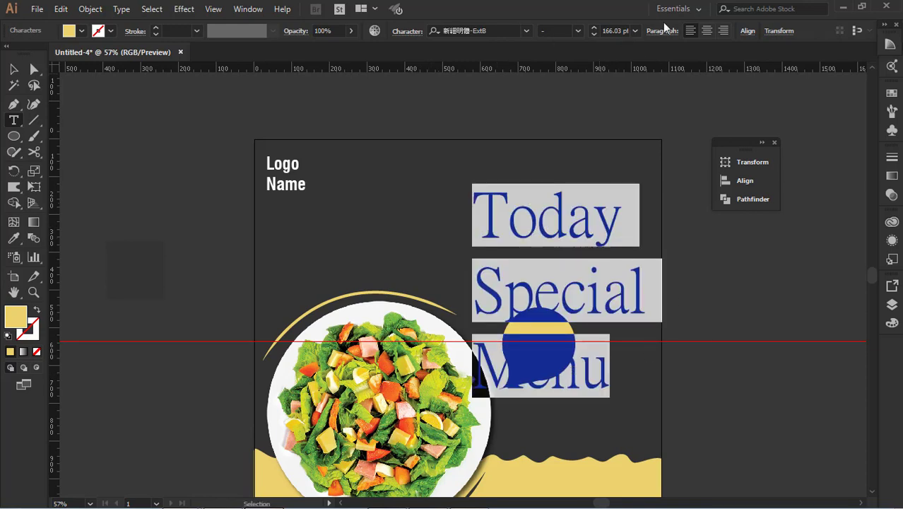
pyautogui.click(723, 30)
pyautogui.click(405, 35)
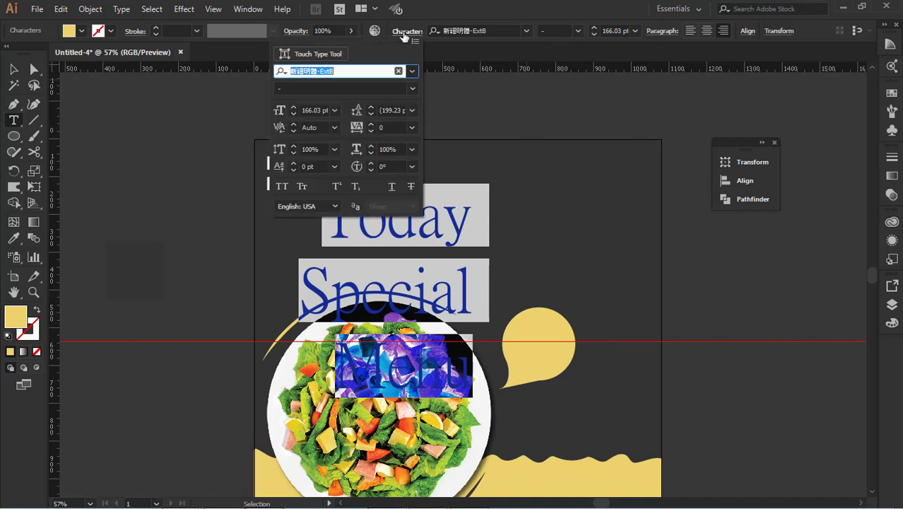
pyautogui.click(412, 110)
pyautogui.click(428, 141)
# Change the font of the whole "Today Special Menu" text to Adobe 宋体 Std L
pyautogui.click(410, 291)
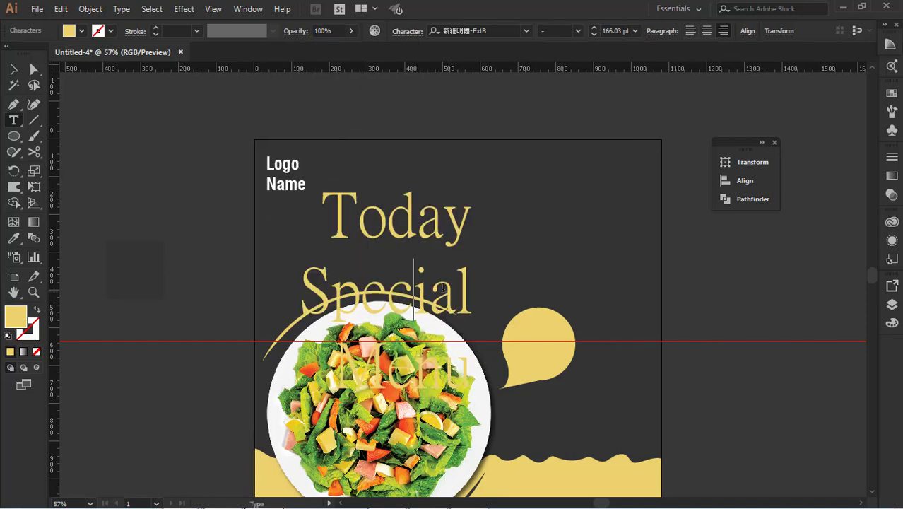
pyautogui.hotkey('ctrl', 'a')
pyautogui.click(505, 30)
pyautogui.press('Up')
pyautogui.press('Up')
pyautogui.press('Up')
pyautogui.press('Up')
pyautogui.press('Up')
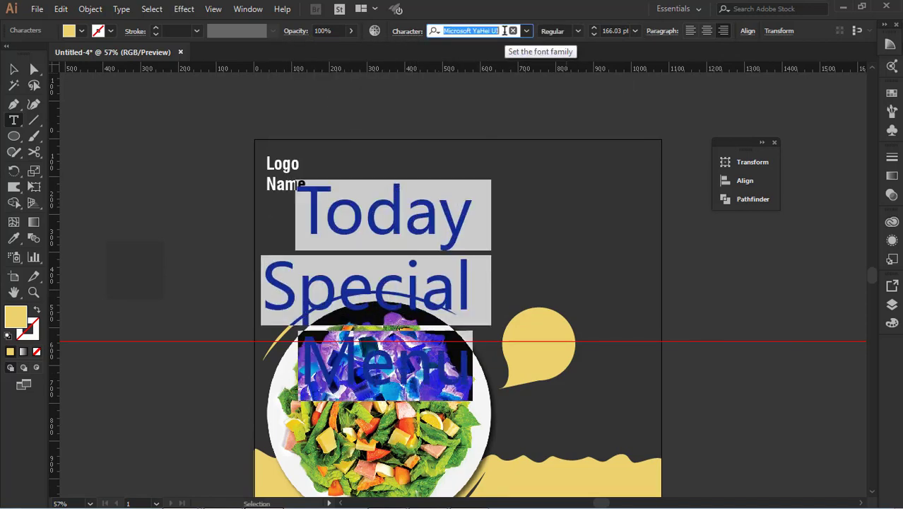
pyautogui.click(219, 176)
pyautogui.press('v')
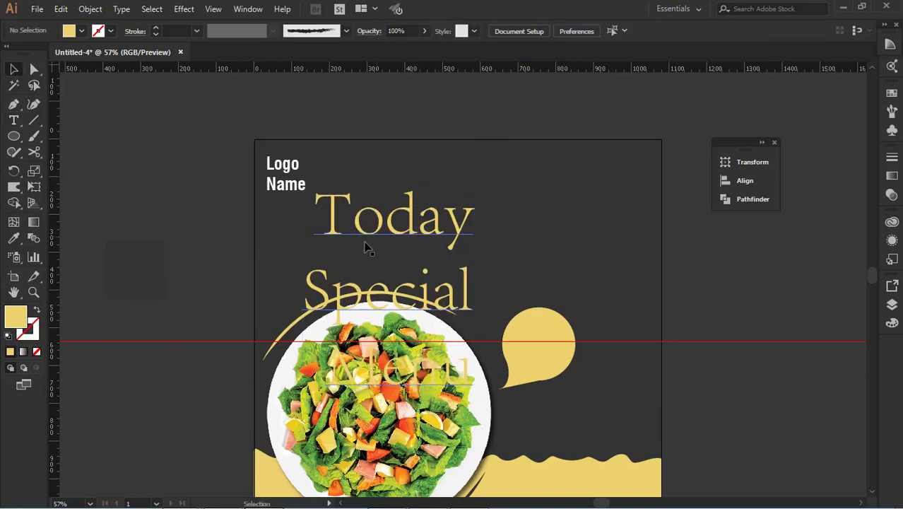
# Shrink the headline to about 105 pt in the poster's upper right corner and join "Today Special" on one line
pyautogui.moveTo(387, 237); pyautogui.dragTo(543, 199)
pyautogui.moveTo(630, 142); pyautogui.dragTo(599, 183)
pyautogui.moveTo(558, 209); pyautogui.dragTo(594, 189)
pyautogui.doubleClick(530, 233)
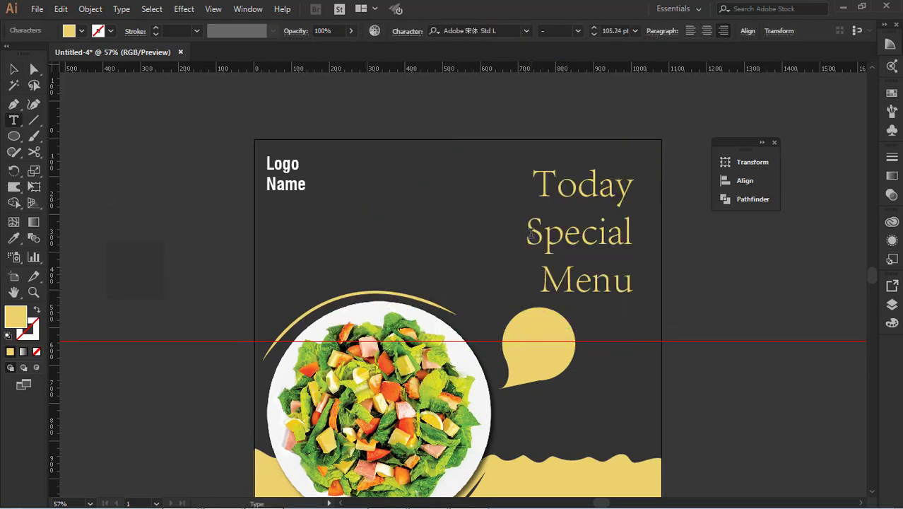
pyautogui.press('BackSpace')
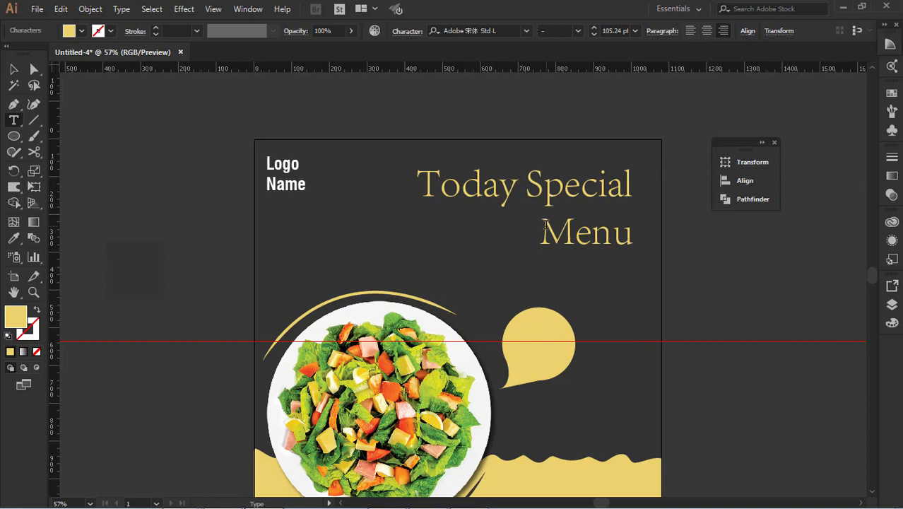
# Join "Today Special Menu" on one line, set it to 36 pt, and enlarge it to about 48 pt
pyautogui.press('BackSpace')
pyautogui.moveTo(633, 185); pyautogui.dragTo(356, 187)
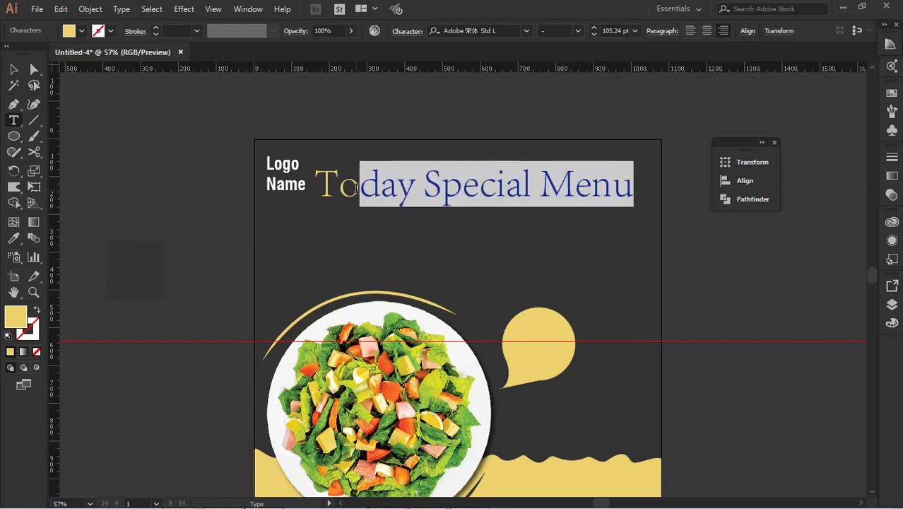
pyautogui.click(635, 31)
pyautogui.click(660, 225)
pyautogui.press('Escape')
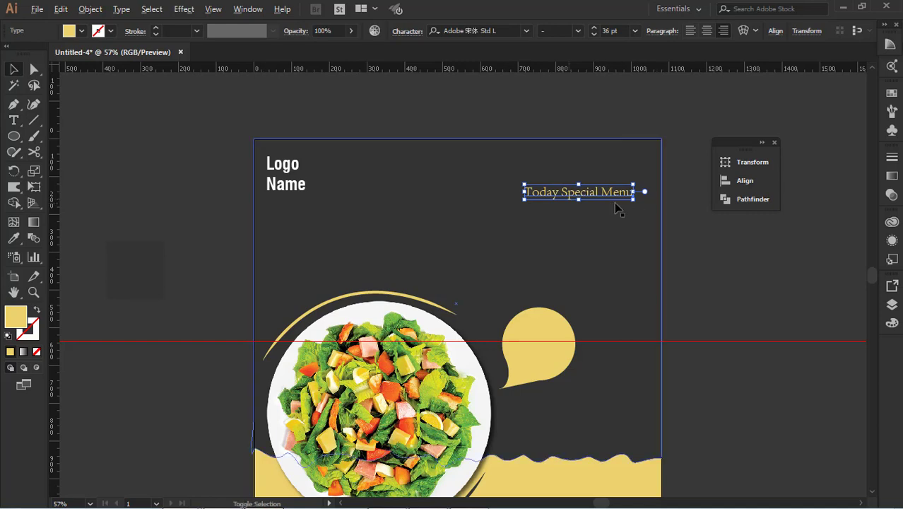
pyautogui.moveTo(525, 200); pyautogui.dragTo(505, 215)
pyautogui.hotkey('ctrl', 'shift', 'a')
pyautogui.click(688, 235)
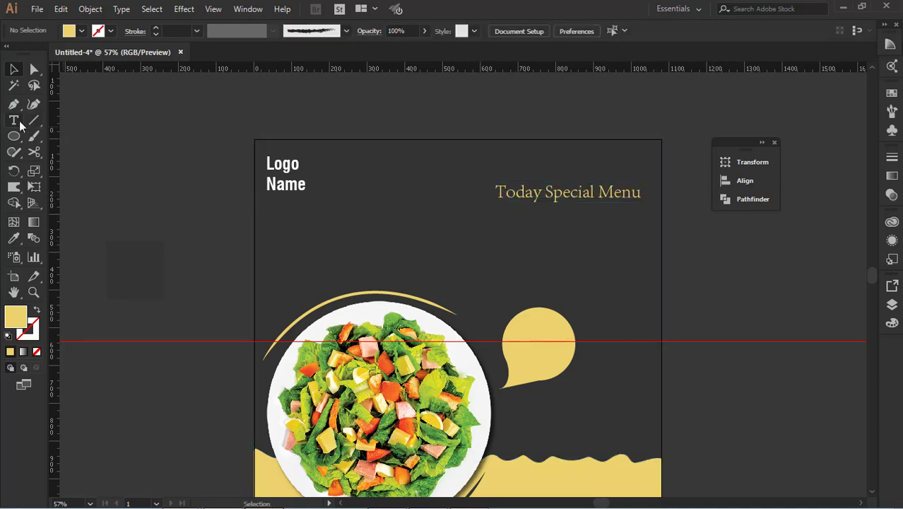
# Add a "Green Salad" text line, enlarge it to about 87 pt and place it just below "Today Special Menu"
pyautogui.press('t')
pyautogui.click(266, 242)
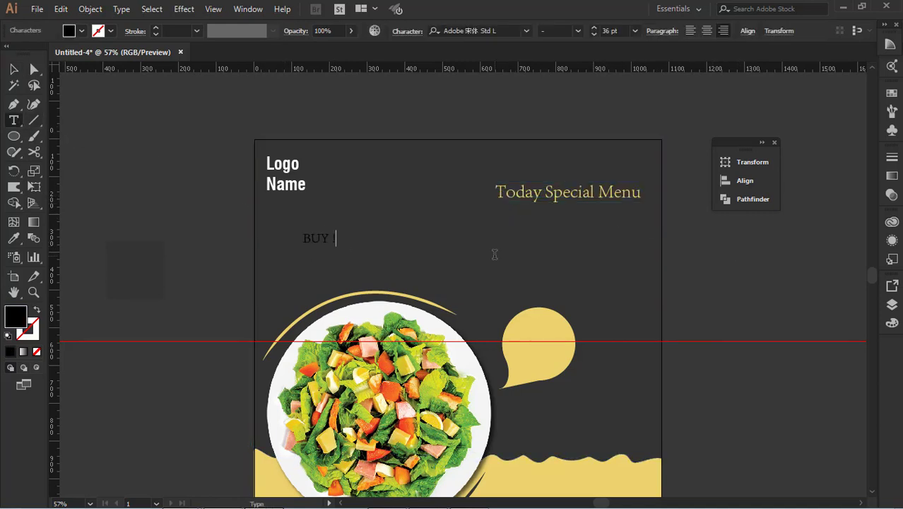
pyautogui.write('BUY 1 GET FREE')
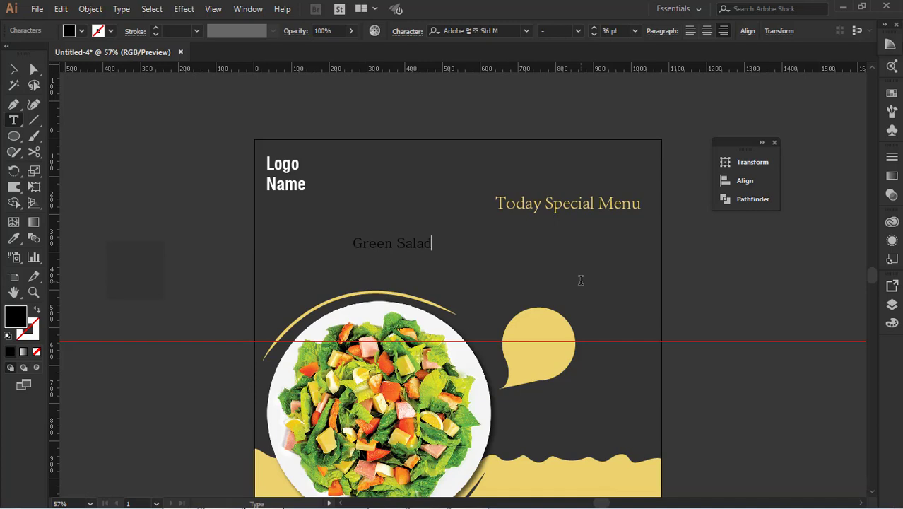
pyautogui.click(14, 69)
pyautogui.click(148, 130)
pyautogui.click(421, 244)
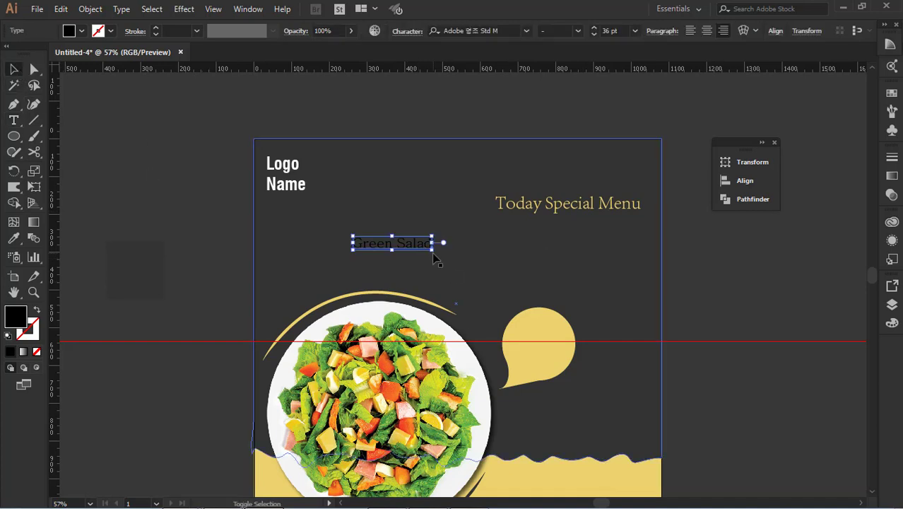
pyautogui.moveTo(431, 251); pyautogui.dragTo(618, 236)
pyautogui.moveTo(472, 251); pyautogui.dragTo(449, 253)
# Try Simplified Arabic fonts on "Green Salad" and fill it with the yellow sampled from the wavy lower background
pyautogui.click(501, 29)
pyautogui.press('Down')
pyautogui.press('Down')
pyautogui.press('Down')
pyautogui.press('Down')
pyautogui.press('Down')
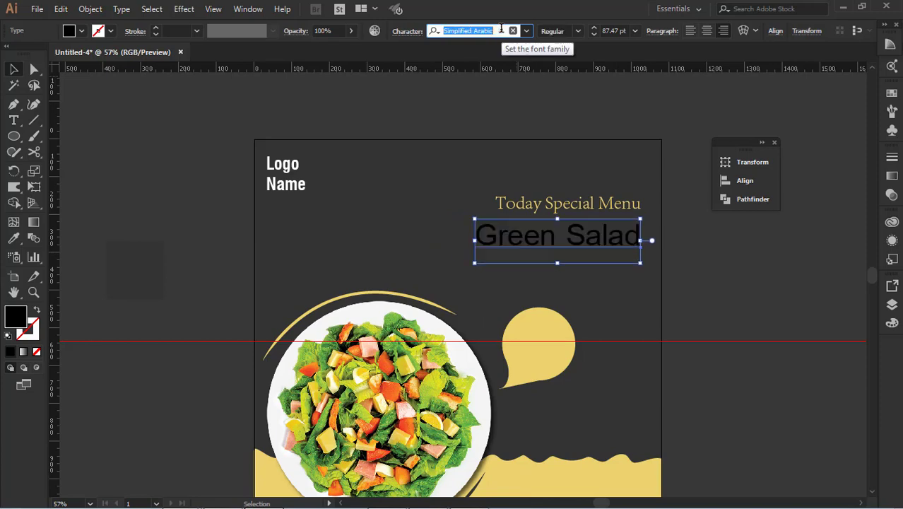
pyautogui.click(13, 238)
pyautogui.click(574, 477)
pyautogui.press('v')
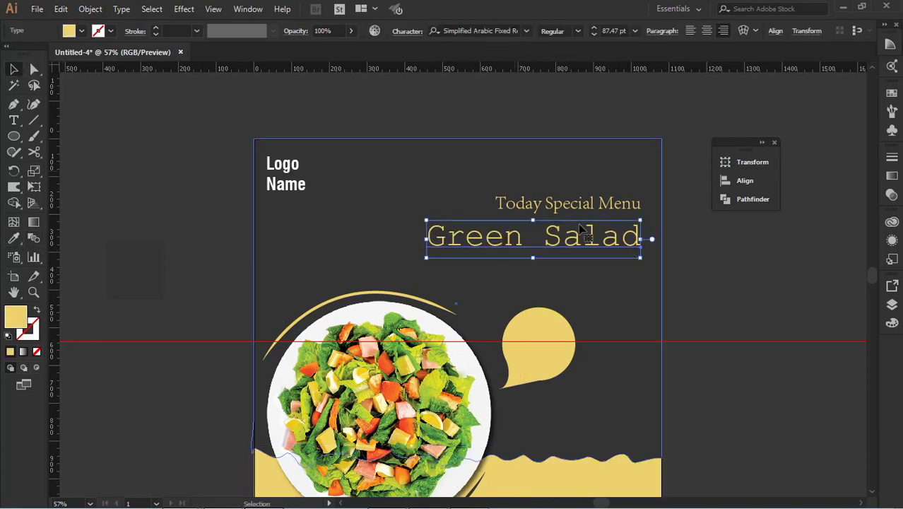
# Change the font of "Green Salad" to News701 BT Bold
pyautogui.click(527, 31)
pyautogui.scroll(-10, 513, 203)
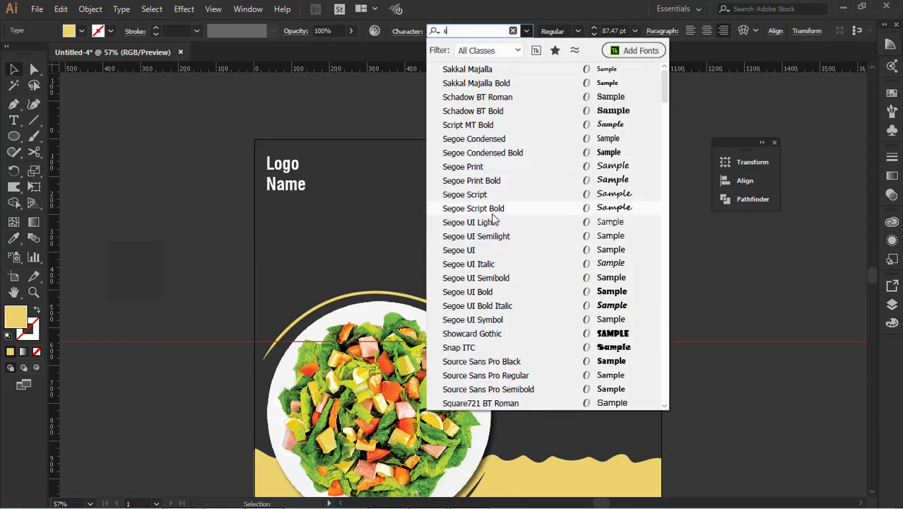
pyautogui.write('ss')
pyautogui.moveTo(492, 31); pyautogui.dragTo(414, 32)
pyautogui.press('BackSpace')
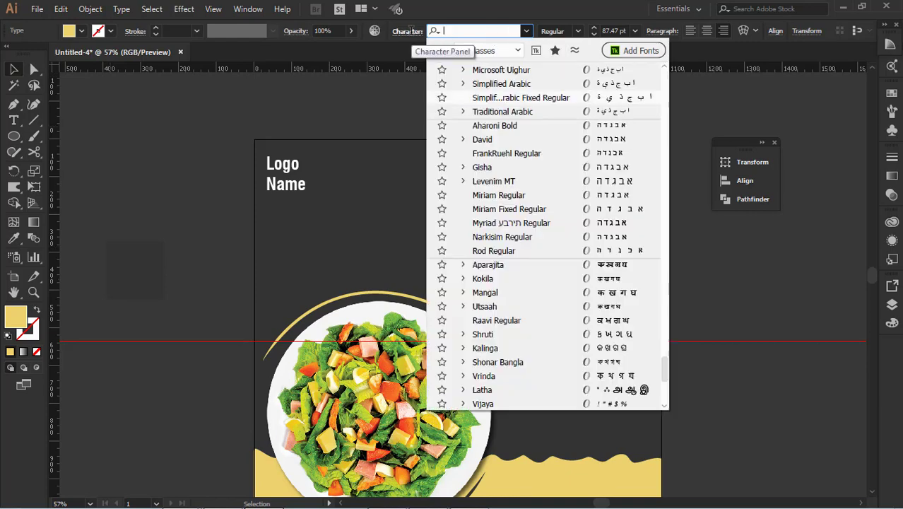
pyautogui.write('n')
pyautogui.click(496, 84)
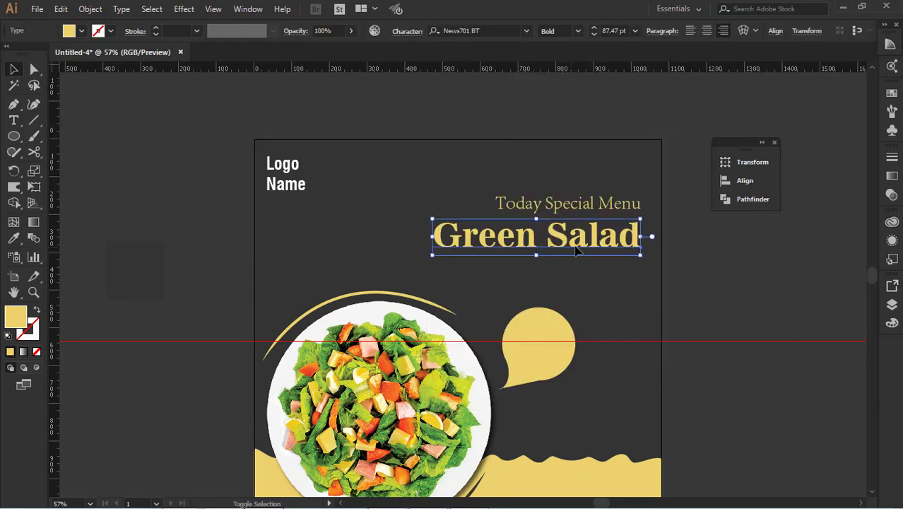
# Enlarge "Green Salad" to about 103 pt and "Today Special Menu" to about 51 pt
pyautogui.moveTo(432, 255); pyautogui.dragTo(415, 267)
pyautogui.moveTo(594, 233); pyautogui.dragTo(583, 233)
pyautogui.click(617, 203)
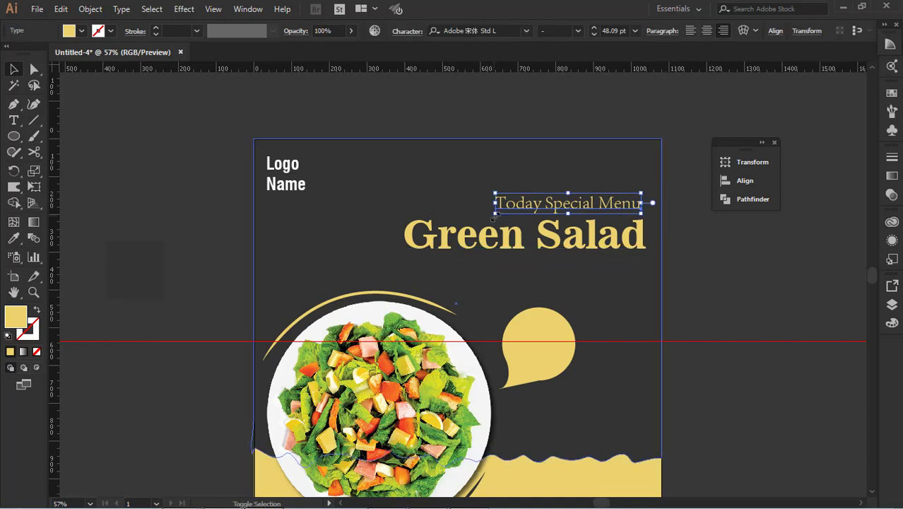
pyautogui.moveTo(495, 215); pyautogui.dragTo(485, 217)
# Recolor "Green Salad" with a green sampled from the salad leaves and apply the same green to the wavy lower background
pyautogui.click(631, 260)
pyautogui.click(614, 238)
pyautogui.click(13, 238)
pyautogui.click(311, 385)
pyautogui.click(13, 69)
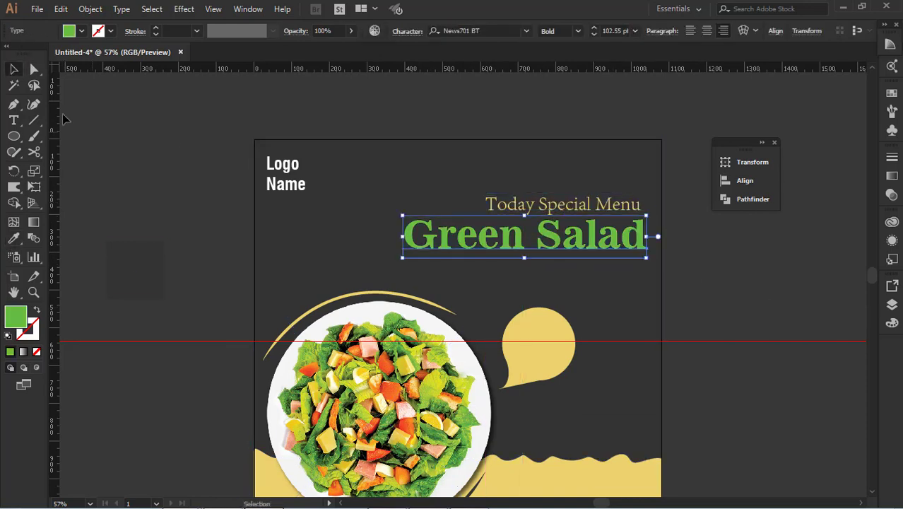
pyautogui.scroll(-2, 494, 353)
pyautogui.click(579, 434)
pyautogui.click(14, 238)
pyautogui.click(448, 185)
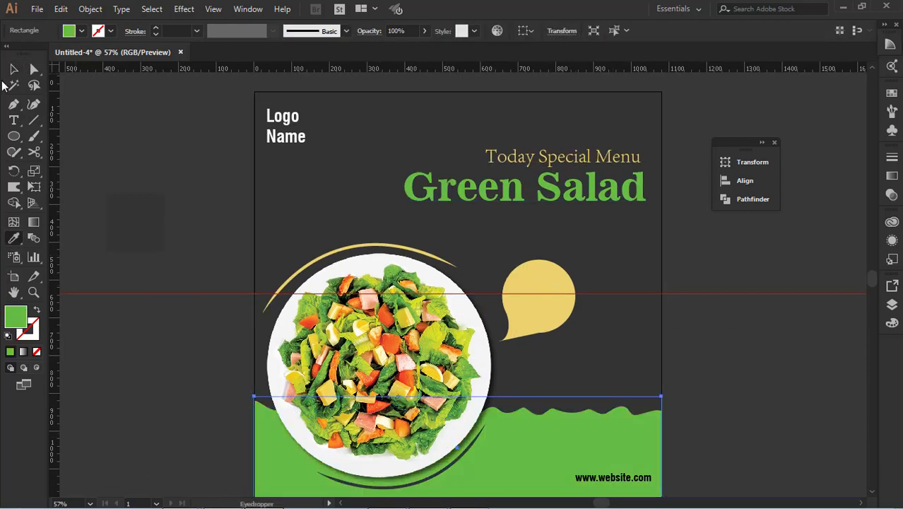
pyautogui.click(13, 70)
pyautogui.click(676, 119)
# Fill the "Today Special Menu" text with white
pyautogui.click(597, 159)
pyautogui.click(16, 239)
pyautogui.click(82, 31)
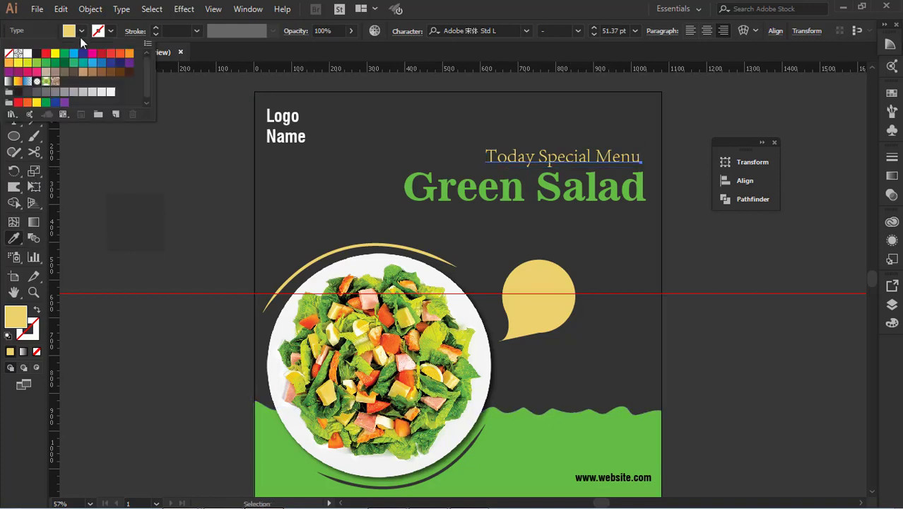
pyautogui.click(28, 53)
pyautogui.click(13, 69)
pyautogui.scroll(-2, 635, 240)
pyautogui.click(145, 135)
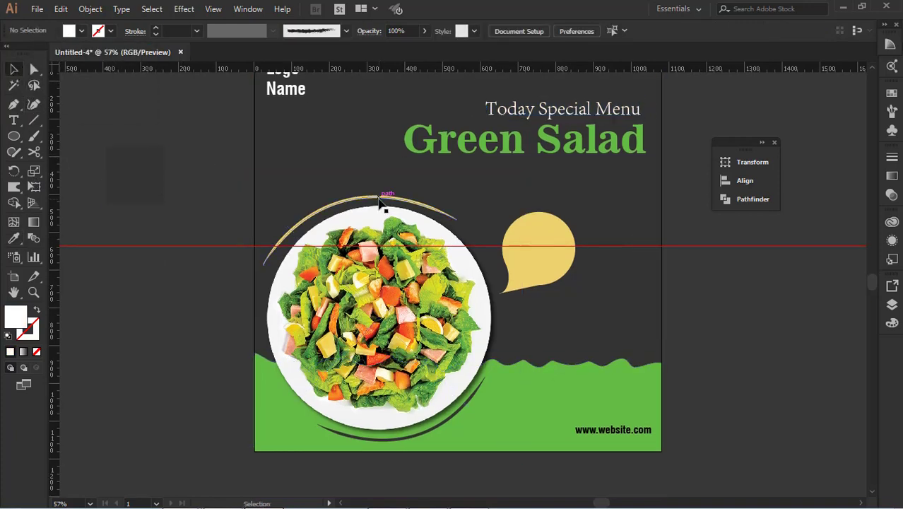
# Recolor the arc above the plate with the background's green as a 7 pt stroke with a tapered width profile
pyautogui.click(379, 199)
pyautogui.click(14, 239)
pyautogui.click(548, 396)
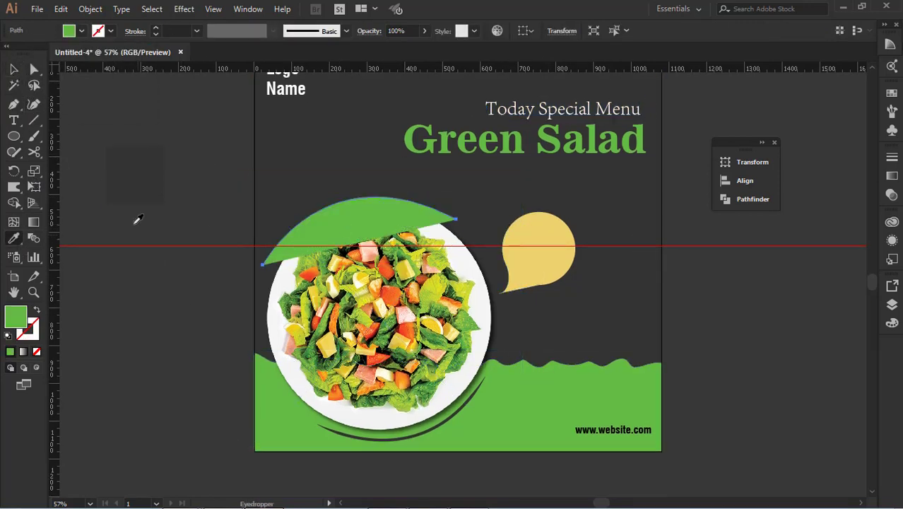
pyautogui.click(37, 311)
pyautogui.click(197, 31)
pyautogui.click(215, 176)
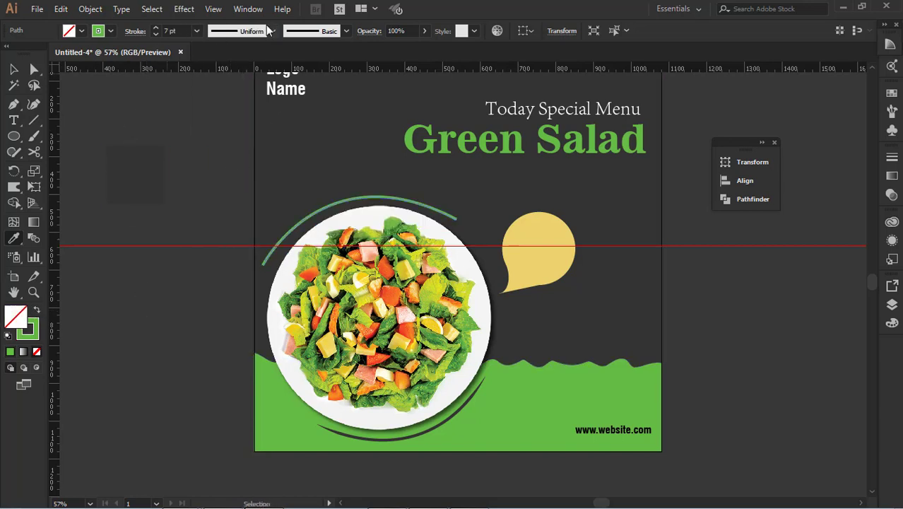
pyautogui.click(273, 31)
pyautogui.click(233, 69)
pyautogui.click(702, 279)
# Fill the speech bubble with the green sampled from the wavy lower background
pyautogui.click(530, 236)
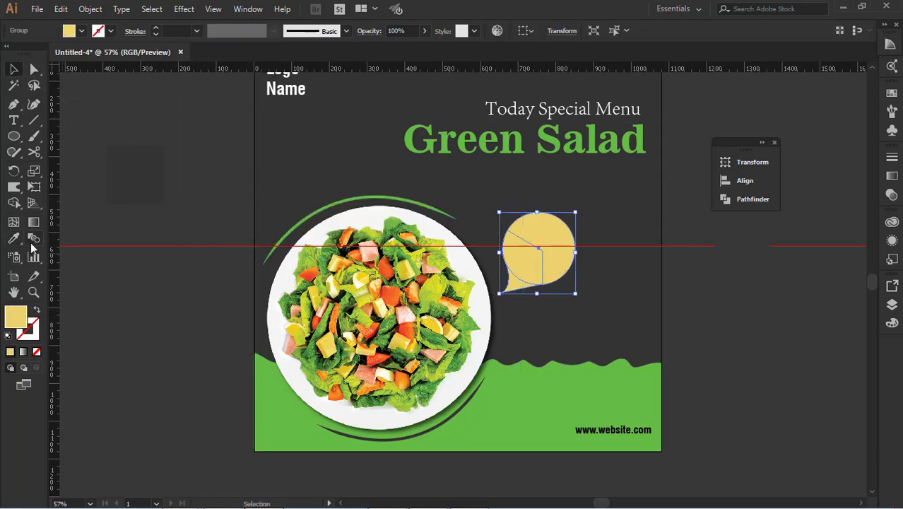
pyautogui.press('i')
pyautogui.click(561, 393)
pyautogui.click(14, 71)
pyautogui.hotkey('ctrl', 'shift', 'a')
pyautogui.scroll(1, 611, 216)
pyautogui.click(548, 176)
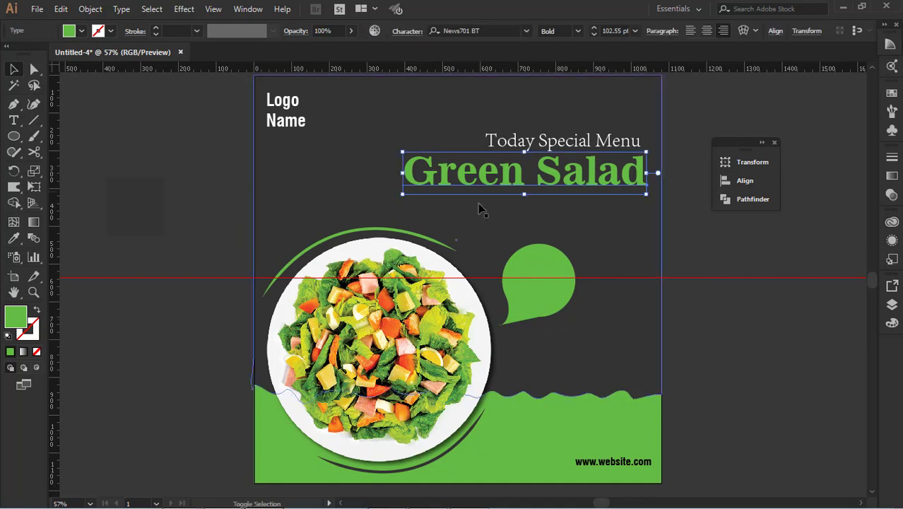
pyautogui.hotkey('ctrl', 'shift', 'a')
pyautogui.click(18, 140)
pyautogui.press('t')
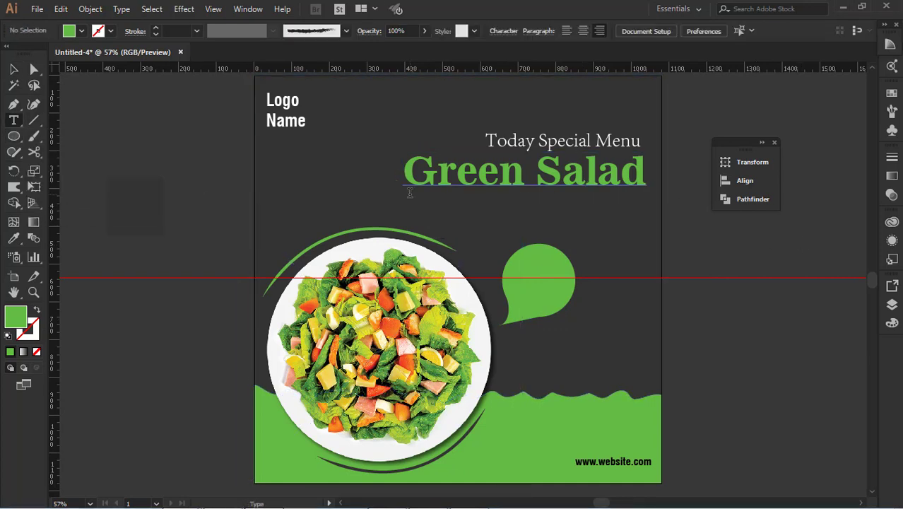
pyautogui.moveTo(409, 195); pyautogui.dragTo(645, 225)
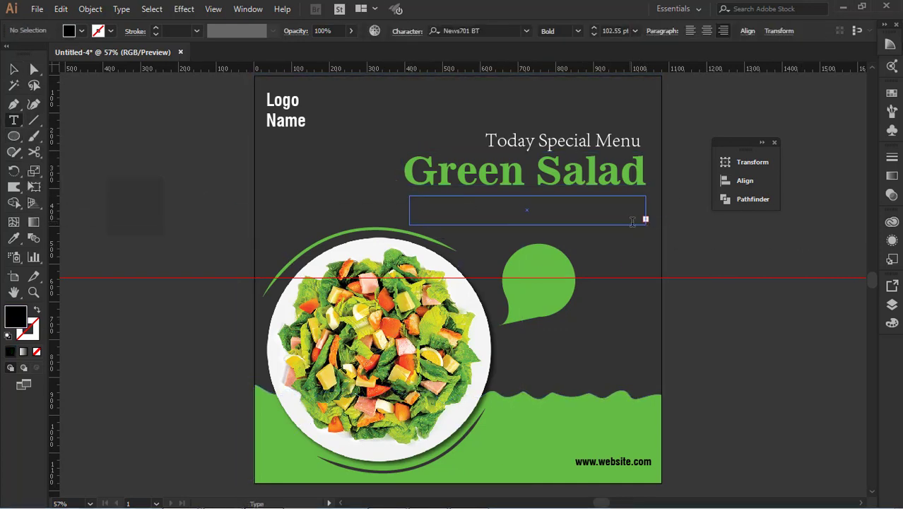
pyautogui.click(635, 30)
pyautogui.click(639, 157)
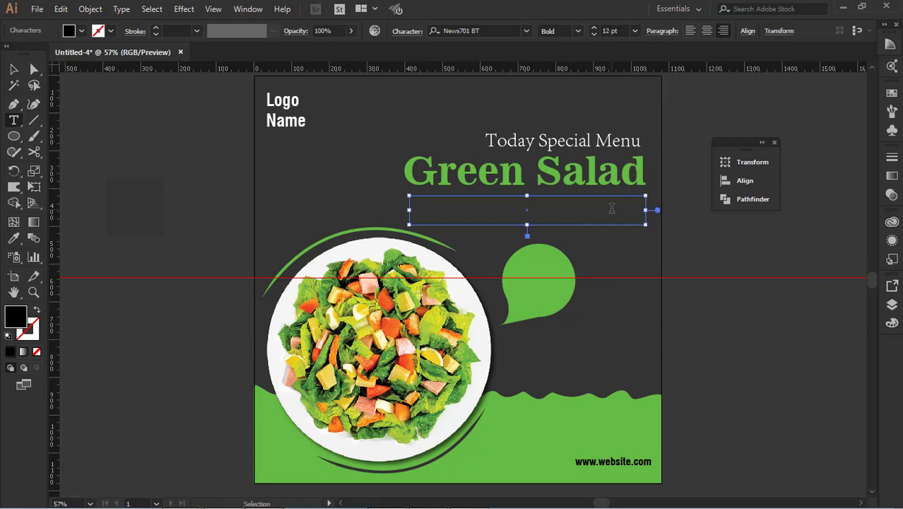
pyautogui.press('Escape')
pyautogui.press('Delete')
pyautogui.press('m')
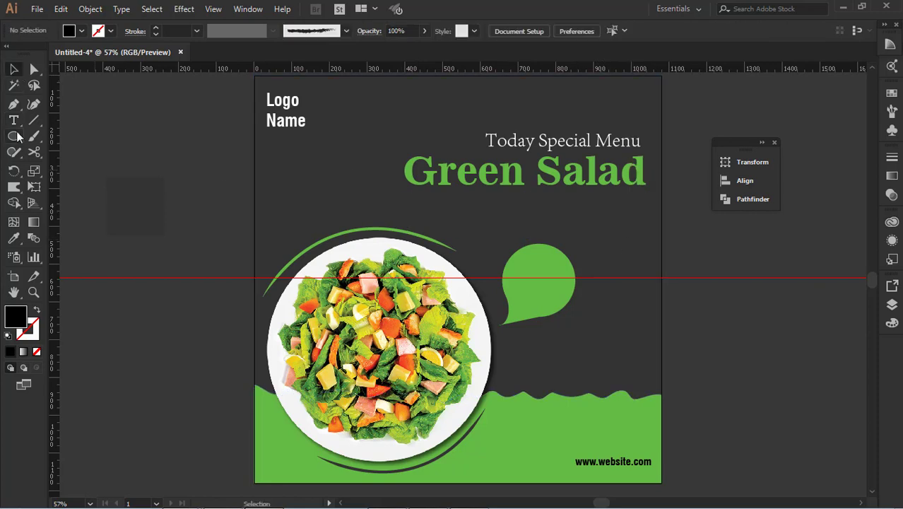
# Add a text area with Lorem ipsum placeholder text below "Green Salad" and set the text to 21 pt
pyautogui.click(13, 120)
pyautogui.moveTo(400, 196); pyautogui.dragTo(642, 231)
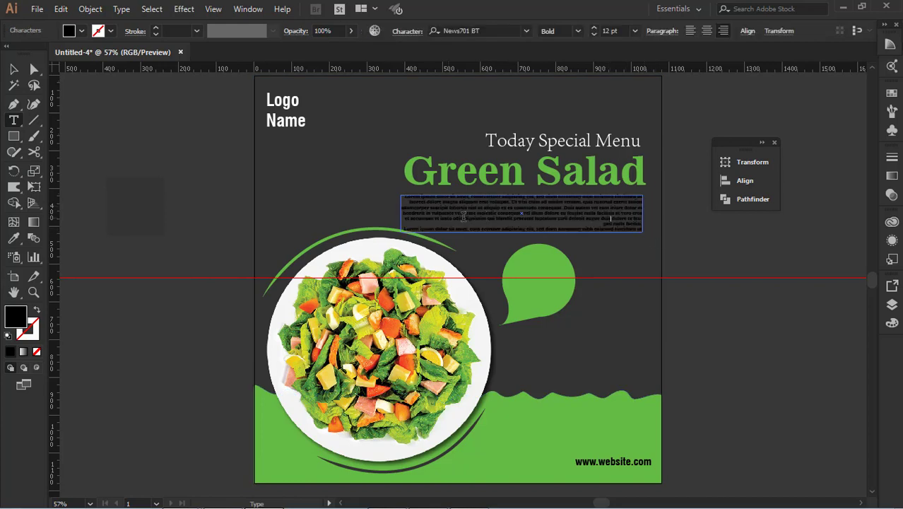
pyautogui.moveTo(407, 201)
pyautogui.mouseDown()
pyautogui.moveTo(660, 205)
pyautogui.moveTo(422, 194)
pyautogui.mouseUp()
pyautogui.click(634, 31)
pyautogui.click(657, 200)
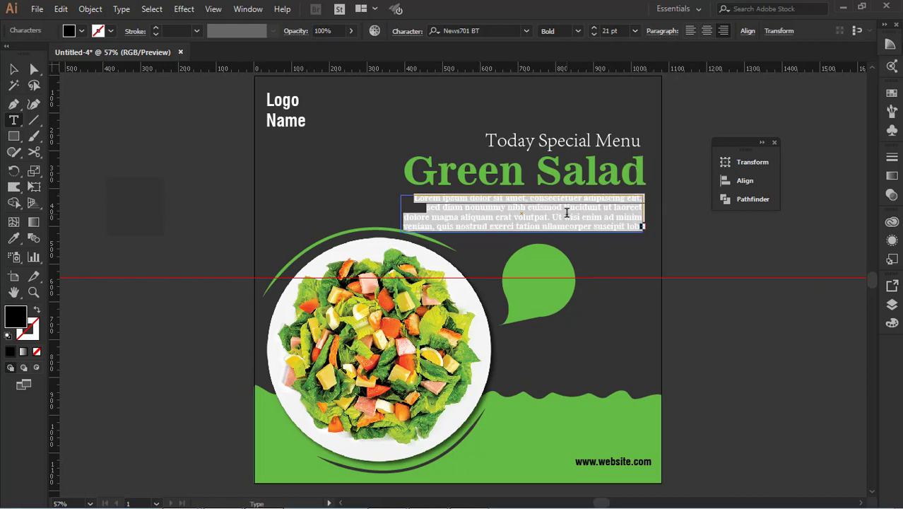
# Trim the placeholder paragraph to two lines ending in "ut laoreet ortis"
pyautogui.click(481, 225)
pyautogui.moveTo(417, 219); pyautogui.dragTo(789, 274)
pyautogui.press('BackSpace')
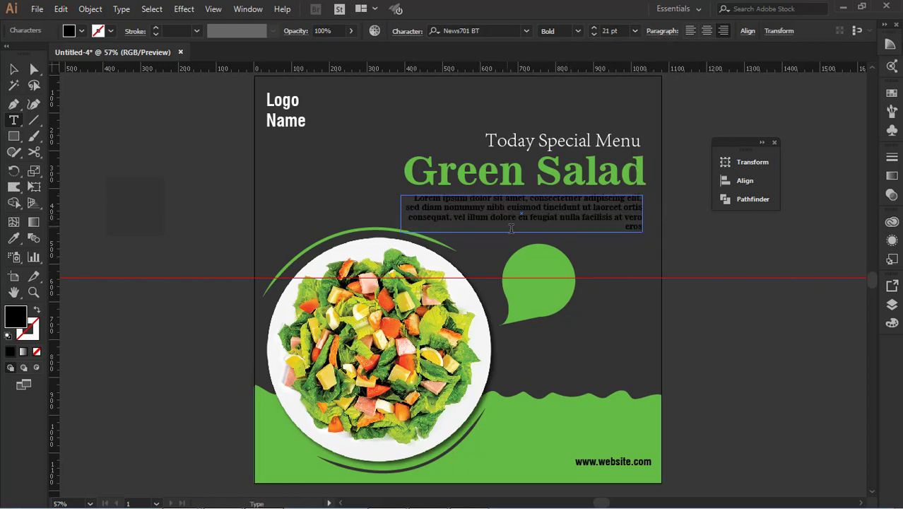
pyautogui.moveTo(624, 229); pyautogui.dragTo(709, 216)
pyautogui.press('BackSpace')
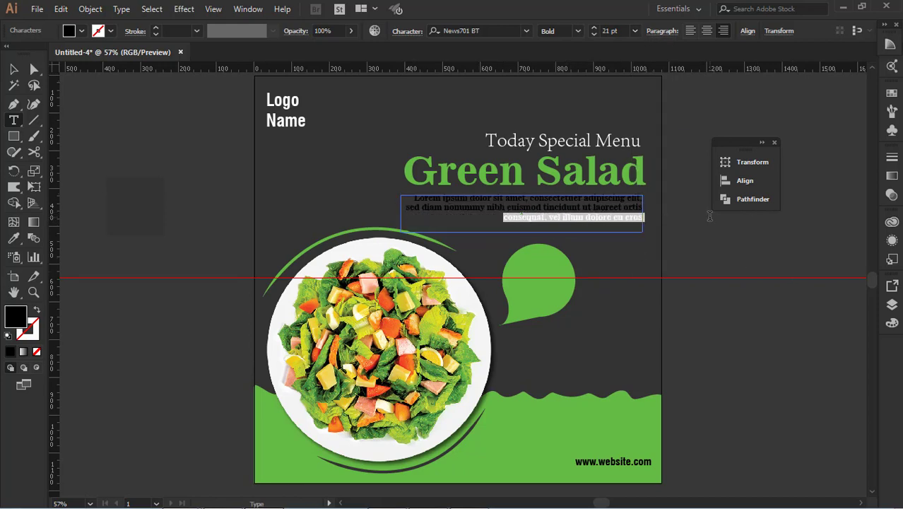
pyautogui.press('BackSpace')
# Set the placeholder paragraph's font to Swis721 Cn BT Bold and fill it with white
pyautogui.hotkey('ctrl', 'a')
pyautogui.click(501, 30)
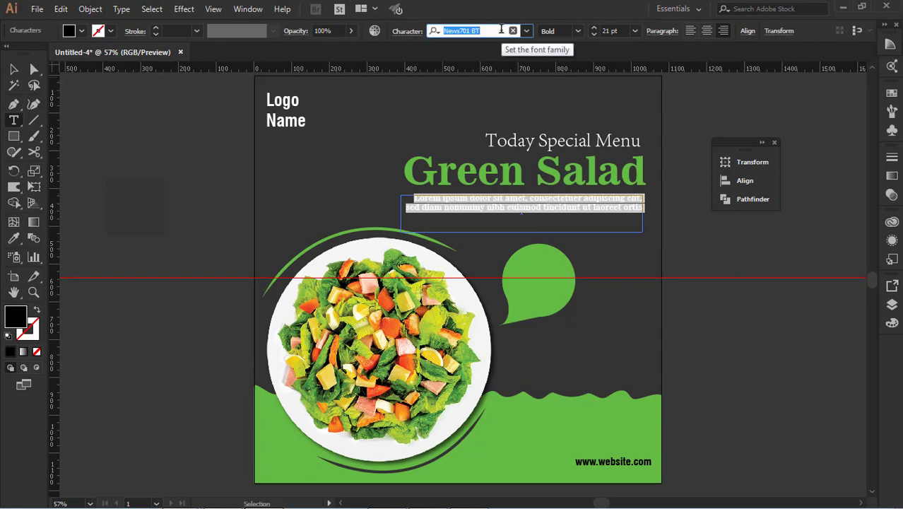
pyautogui.write('swi')
pyautogui.click(495, 120)
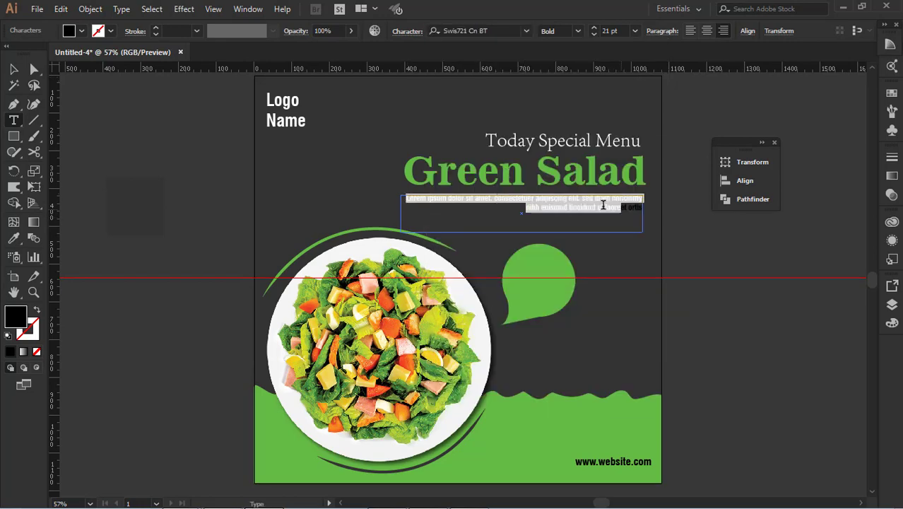
pyautogui.click(101, 32)
pyautogui.click(28, 54)
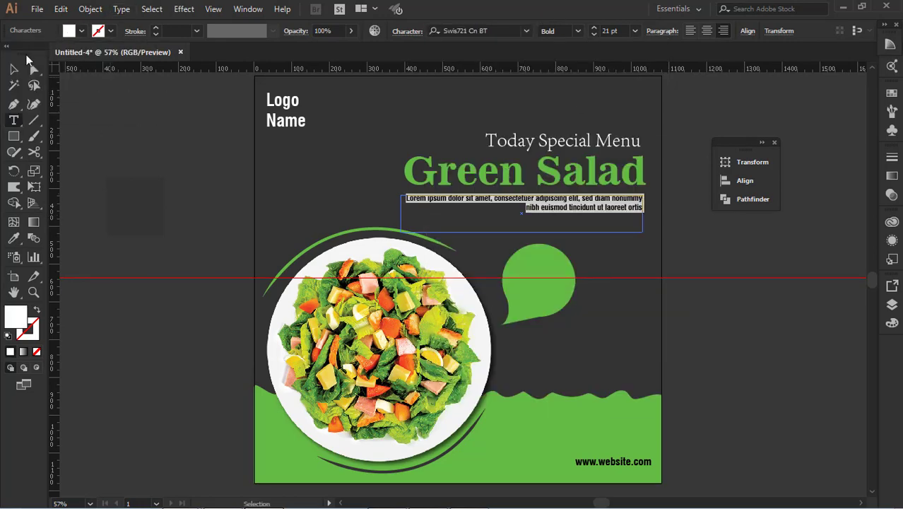
pyautogui.click(14, 70)
pyautogui.click(169, 135)
pyautogui.click(617, 210)
pyautogui.click(727, 247)
# Enlarge "Today Special Menu" slightly and align its right end with the right edge of "Green Salad"
pyautogui.click(542, 142)
pyautogui.moveTo(484, 151); pyautogui.dragTo(473, 154)
pyautogui.click(689, 183)
pyautogui.moveTo(647, 150); pyautogui.dragTo(640, 149)
pyautogui.click(704, 333)
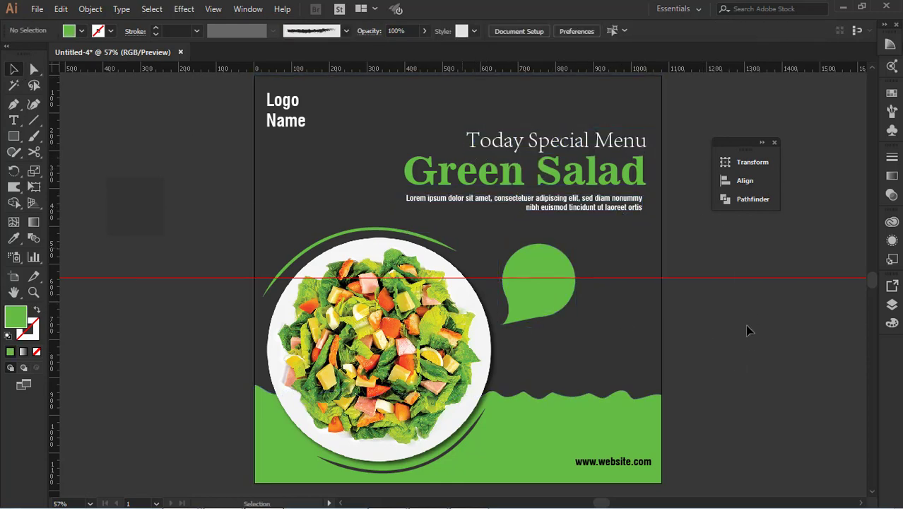
# Add the two-line text "OFFER 45%" in black, enlarge it to about 50.55 pt and place it on the green bubble
pyautogui.click(13, 121)
pyautogui.scroll(-1, 603, 335)
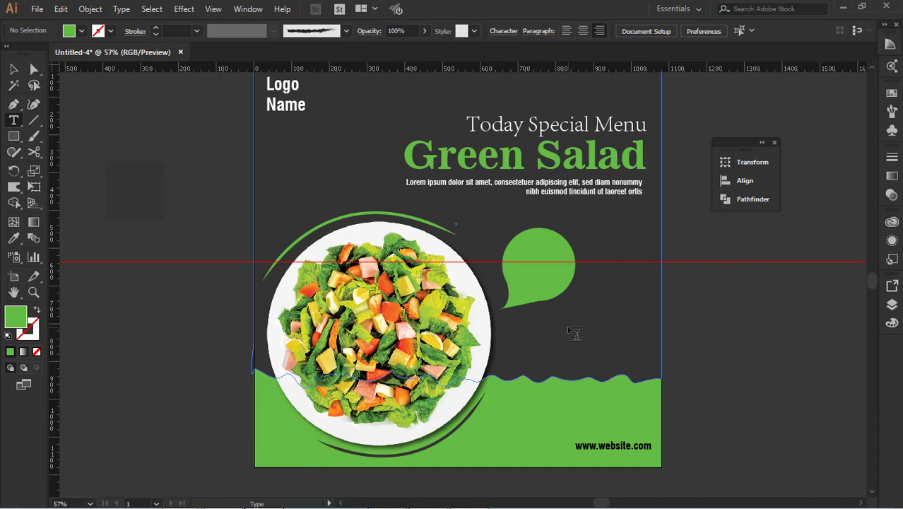
pyautogui.click(673, 338)
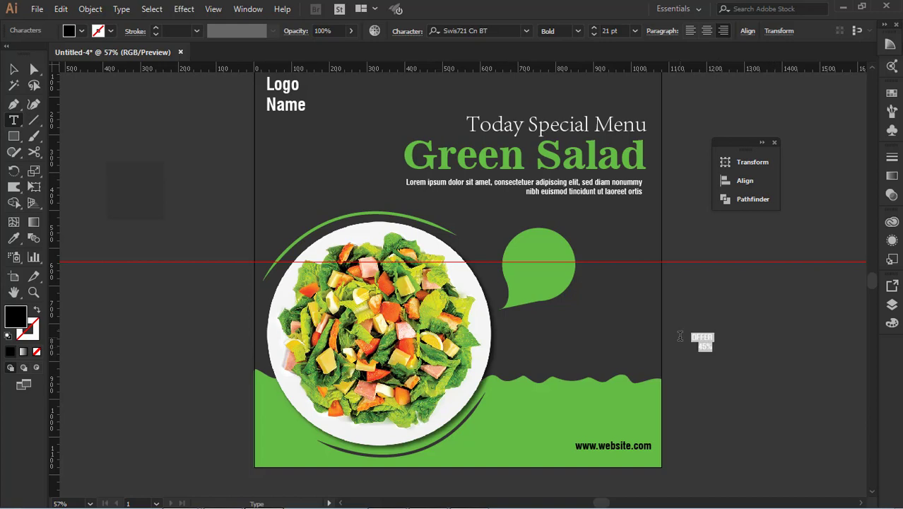
pyautogui.press('Escape')
pyautogui.moveTo(709, 344); pyautogui.dragTo(573, 290)
# Enlarge "45%" in the offer bubble to 72 pt and tighten its line spacing beneath "OFFER"
pyautogui.press('t')
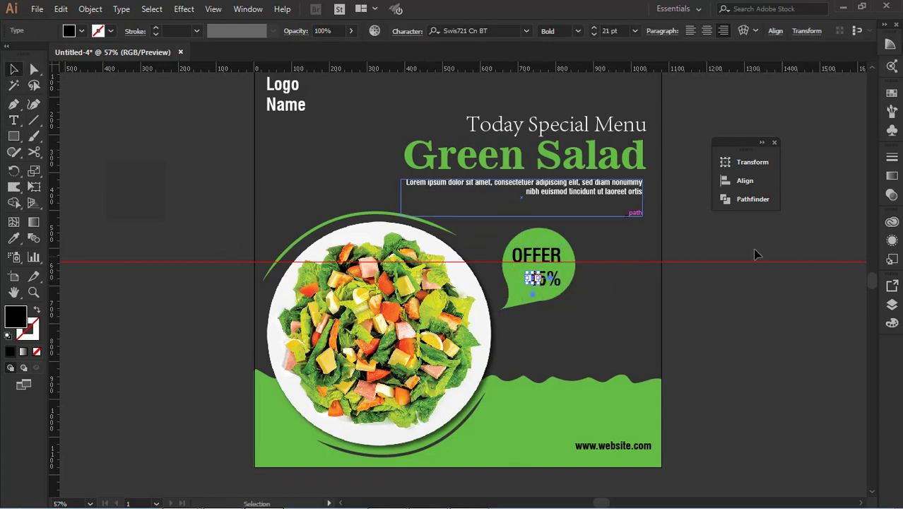
pyautogui.doubleClick(538, 278)
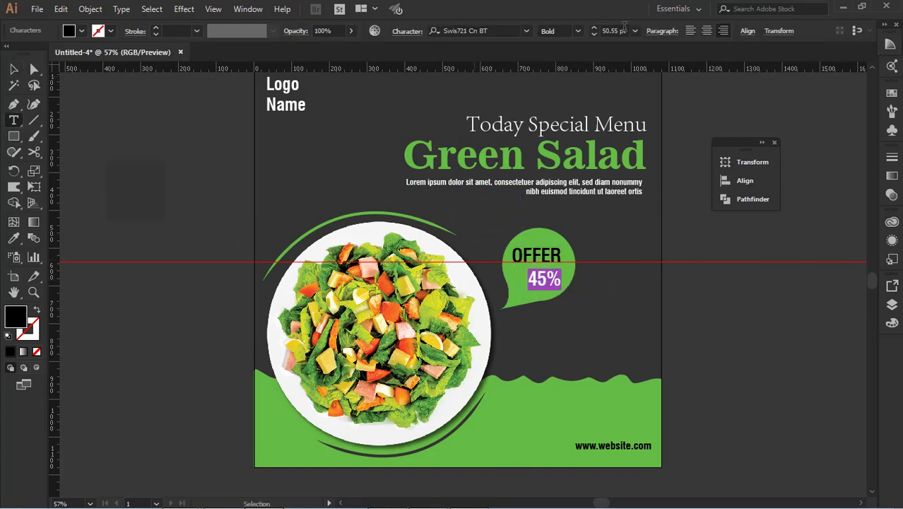
pyautogui.click(422, 32)
pyautogui.click(393, 110)
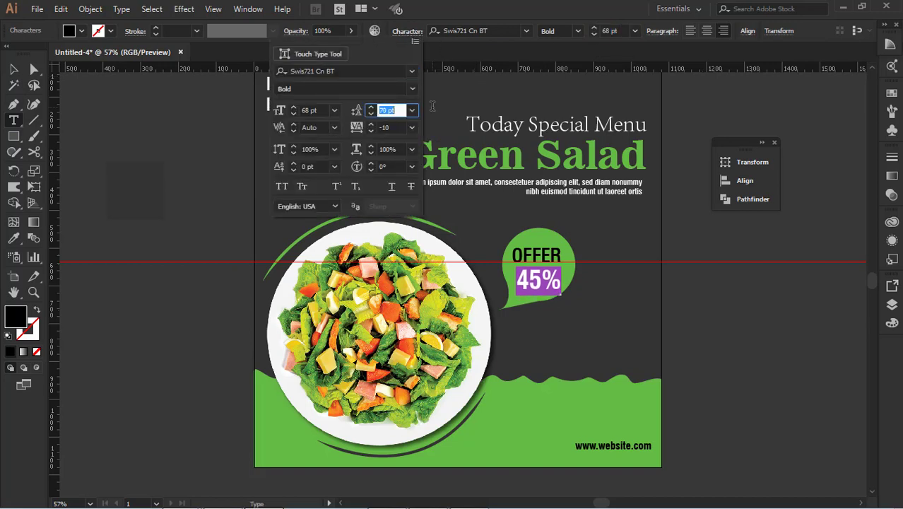
pyautogui.click(281, 108)
pyautogui.press('Up')
pyautogui.press('Up')
pyautogui.press('Up')
pyautogui.click(14, 70)
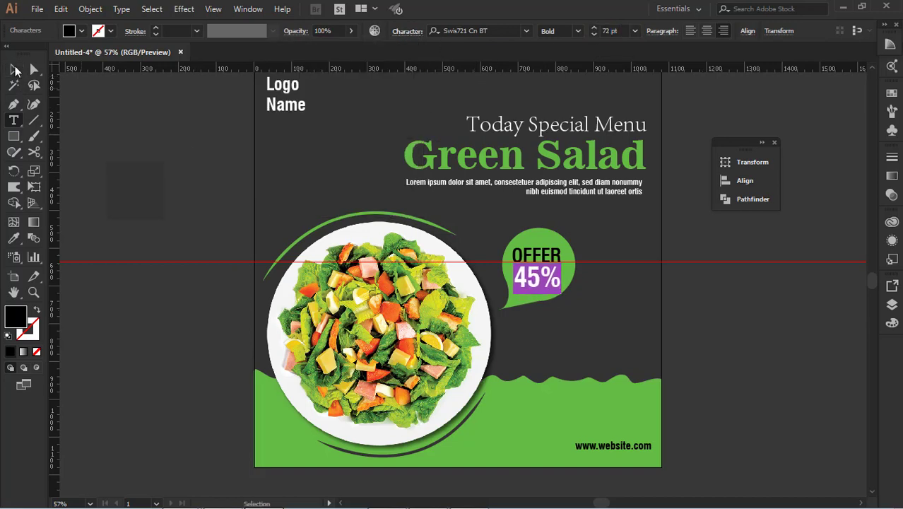
pyautogui.click(495, 221)
pyautogui.click(548, 277)
pyautogui.click(676, 315)
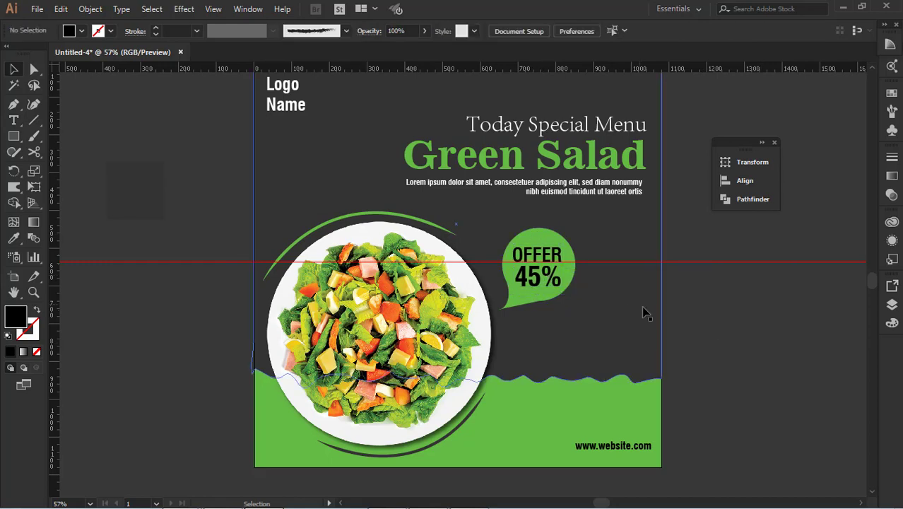
# Try a white outline on the green offer bubble and undo it
pyautogui.click(565, 277)
pyautogui.click(111, 31)
pyautogui.click(27, 53)
pyautogui.click(728, 331)
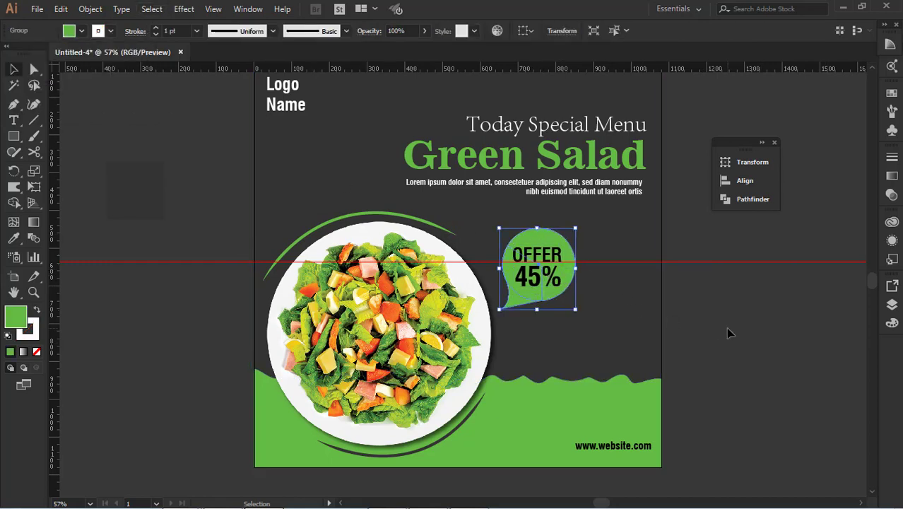
pyautogui.click(713, 330)
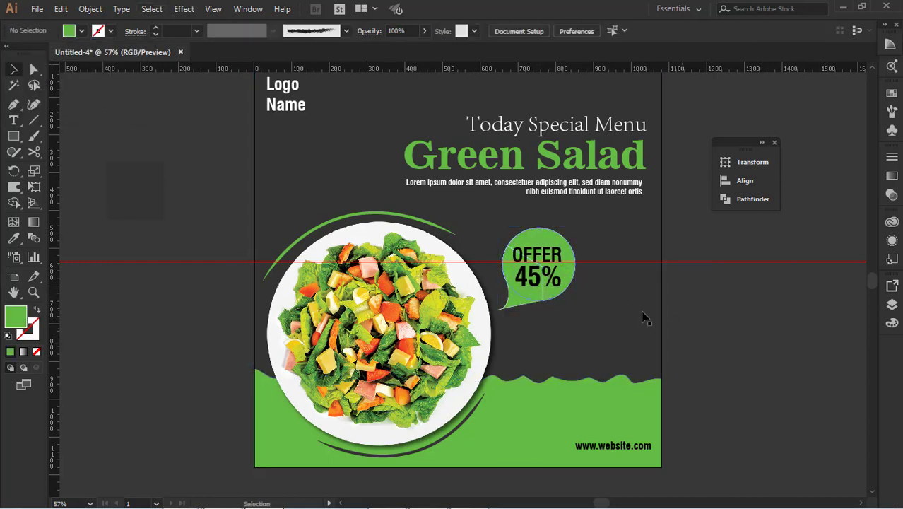
pyautogui.click(555, 269)
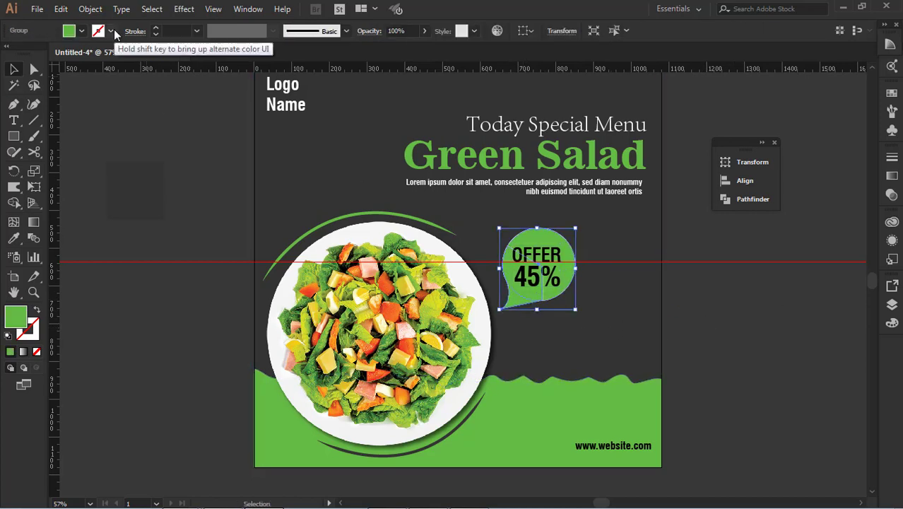
pyautogui.click(111, 31)
pyautogui.click(27, 55)
pyautogui.click(667, 326)
pyautogui.hotkey('ctrl', 'z')
pyautogui.hotkey('ctrl', 'z')
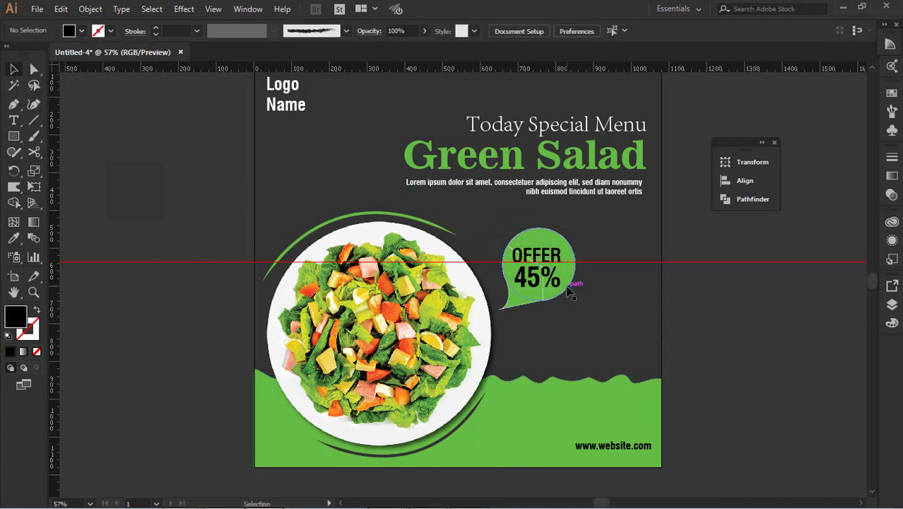
# Pull the green bubble out from behind "OFFER 45%" and reposition it behind the text, slightly closer to the plate
pyautogui.moveTo(571, 294); pyautogui.dragTo(679, 346)
pyautogui.click(83, 31)
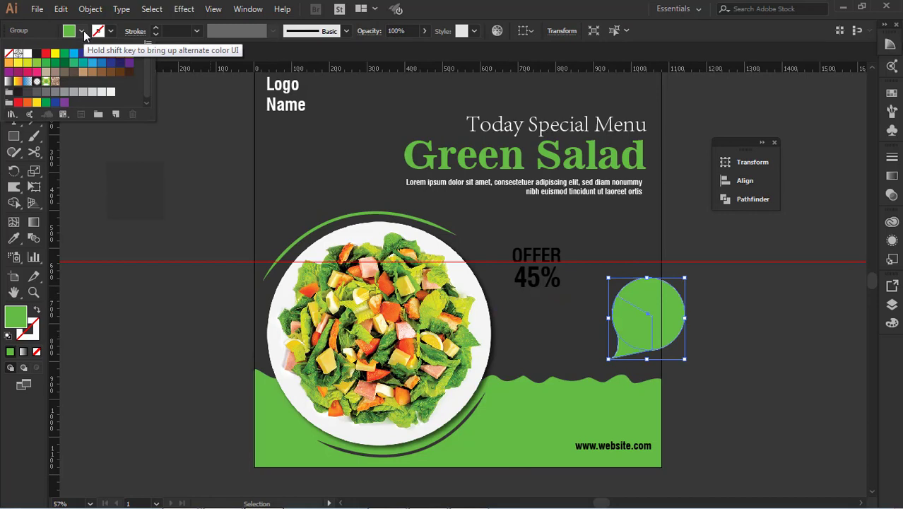
pyautogui.press('i')
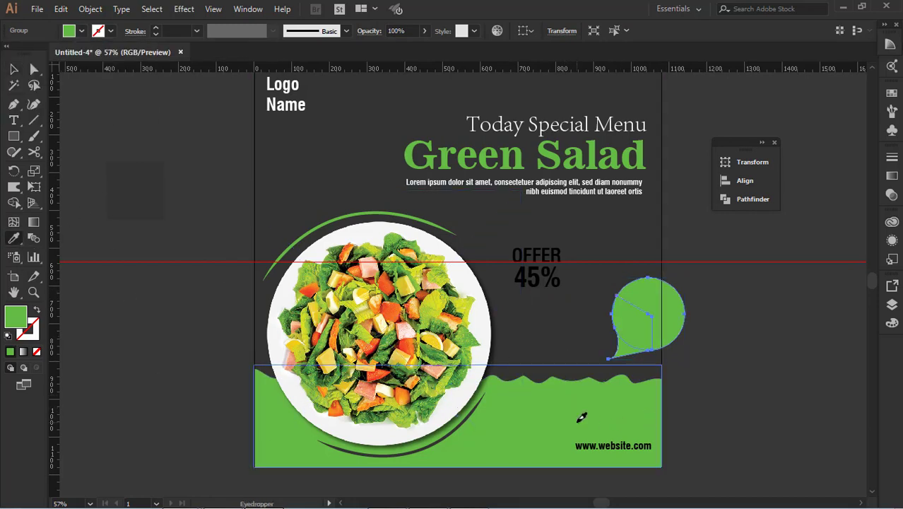
pyautogui.press('v')
pyautogui.moveTo(680, 327); pyautogui.dragTo(564, 283)
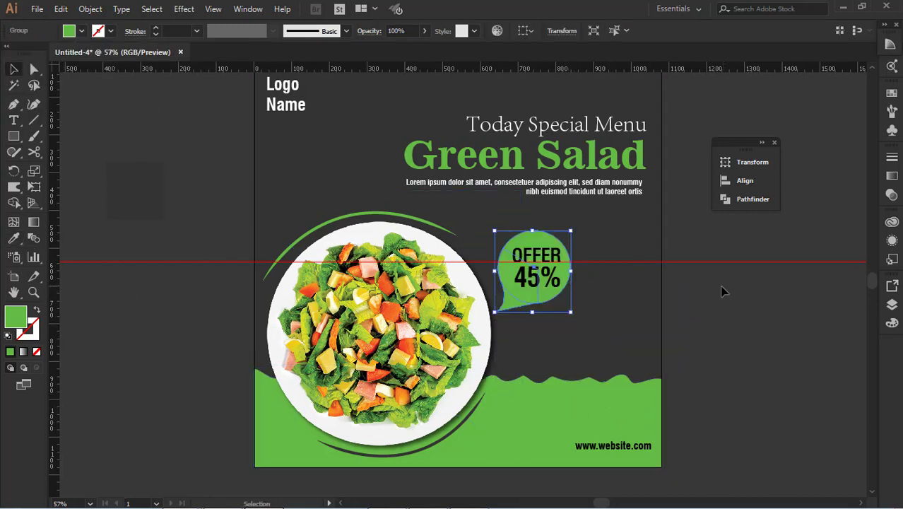
pyautogui.click(722, 291)
# Enlarge the salad plate together with its two arcs and move the offer bubble clear of the plate's right edge
pyautogui.scroll(-1, 738, 353)
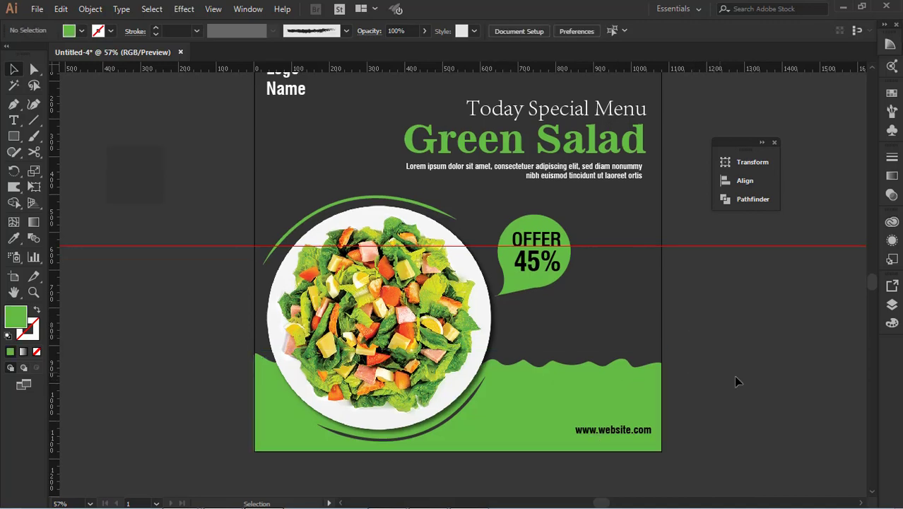
pyautogui.scroll(1, 736, 382)
pyautogui.click(479, 301)
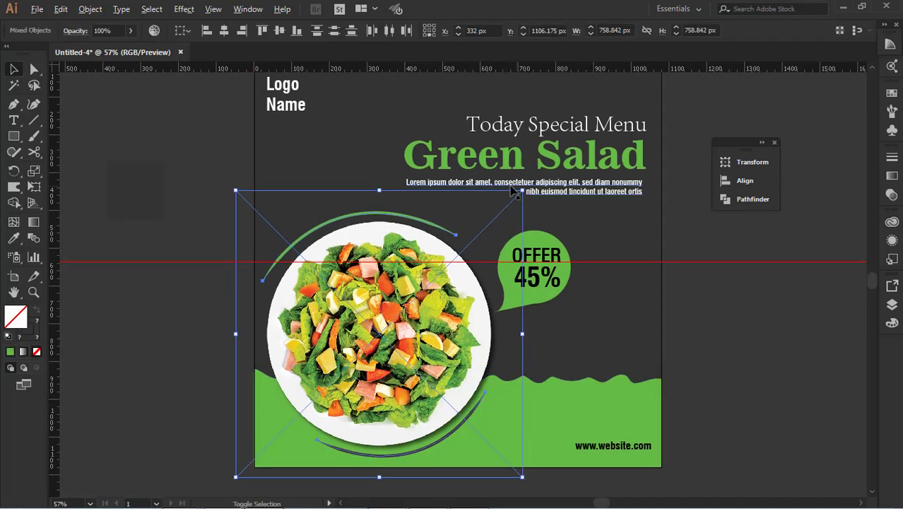
pyautogui.moveTo(515, 192); pyautogui.dragTo(544, 183)
pyautogui.moveTo(483, 316); pyautogui.dragTo(513, 332)
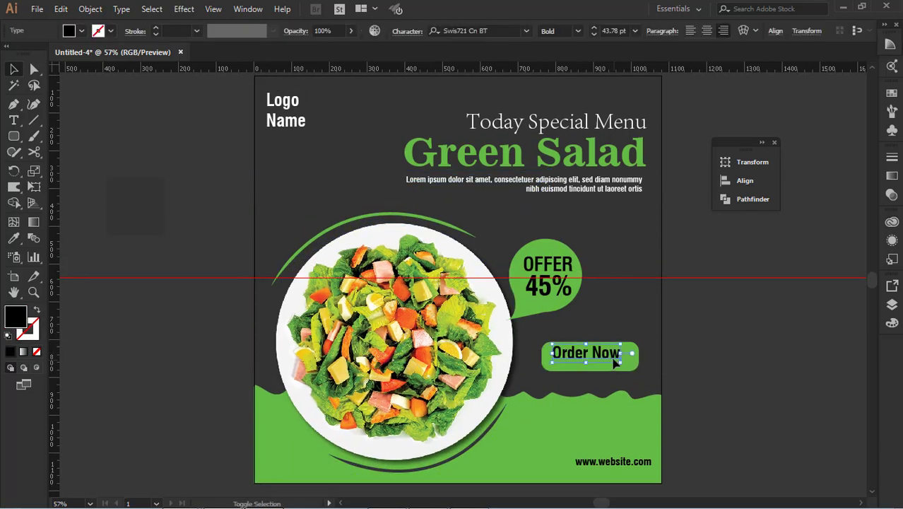
# Set the "Order Now" button label in all caps, center it on the green button and enlarge it slightly
pyautogui.click(408, 31)
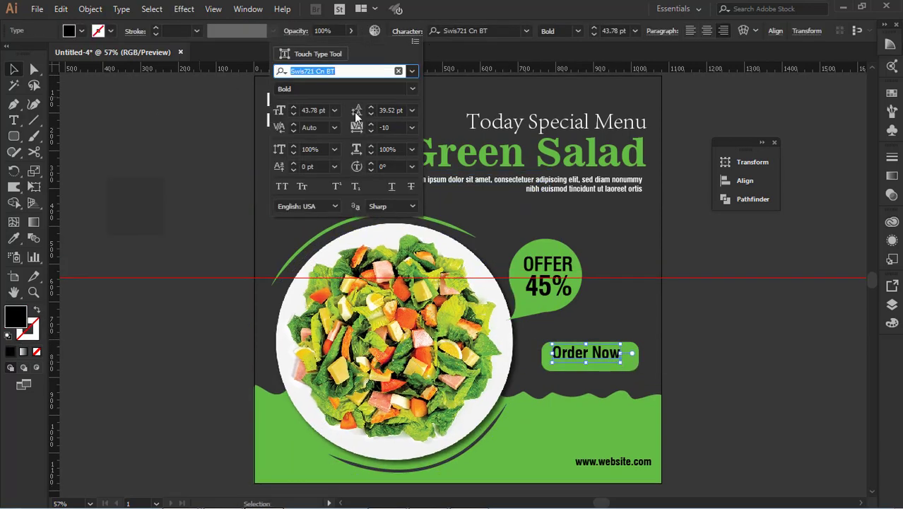
pyautogui.click(282, 187)
pyautogui.press('Escape')
pyautogui.click(735, 376)
pyautogui.moveTo(617, 356)
pyautogui.mouseDown()
pyautogui.moveTo(628, 359)
pyautogui.moveTo(619, 359)
pyautogui.mouseUp()
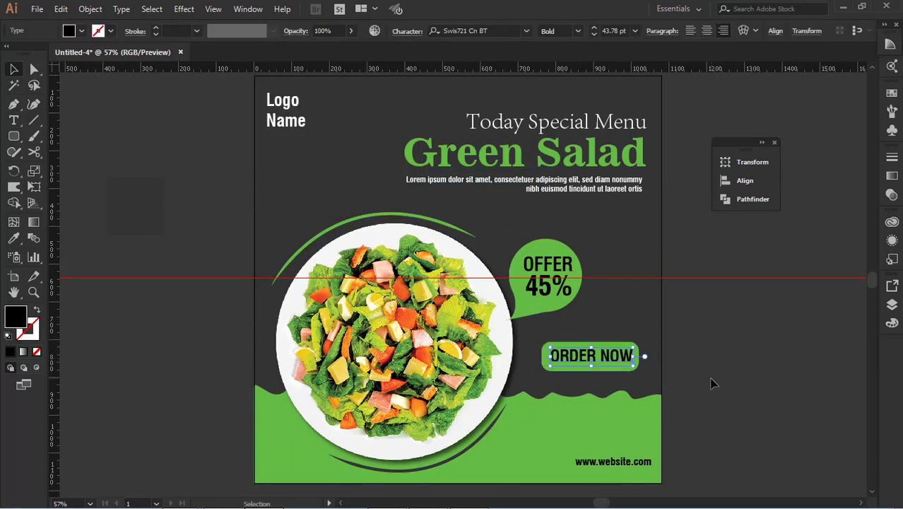
pyautogui.click(711, 381)
pyautogui.click(565, 358)
pyautogui.moveTo(550, 366); pyautogui.dragTo(546, 368)
pyautogui.click(540, 413)
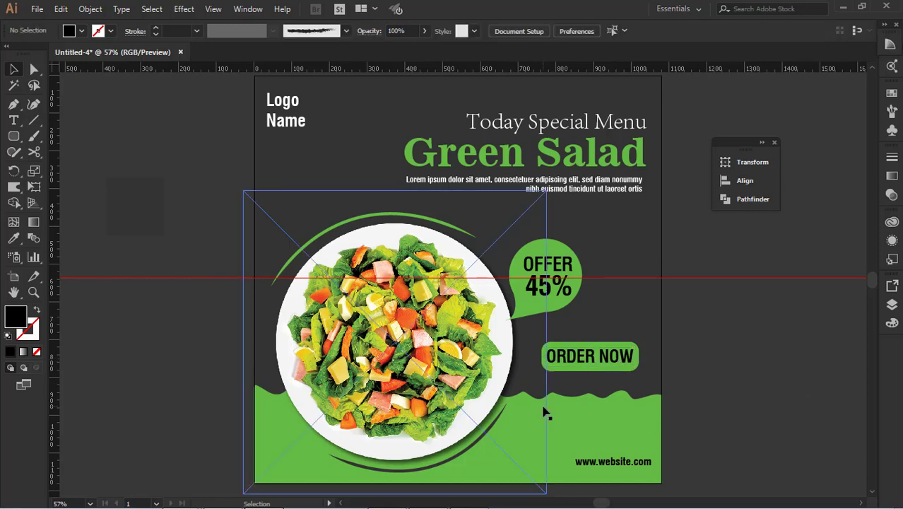
pyautogui.click(693, 358)
pyautogui.scroll(-1, 694, 359)
pyautogui.click(579, 432)
pyautogui.moveTo(579, 438); pyautogui.dragTo(572, 439)
pyautogui.click(680, 437)
pyautogui.moveTo(641, 432); pyautogui.dragTo(642, 437)
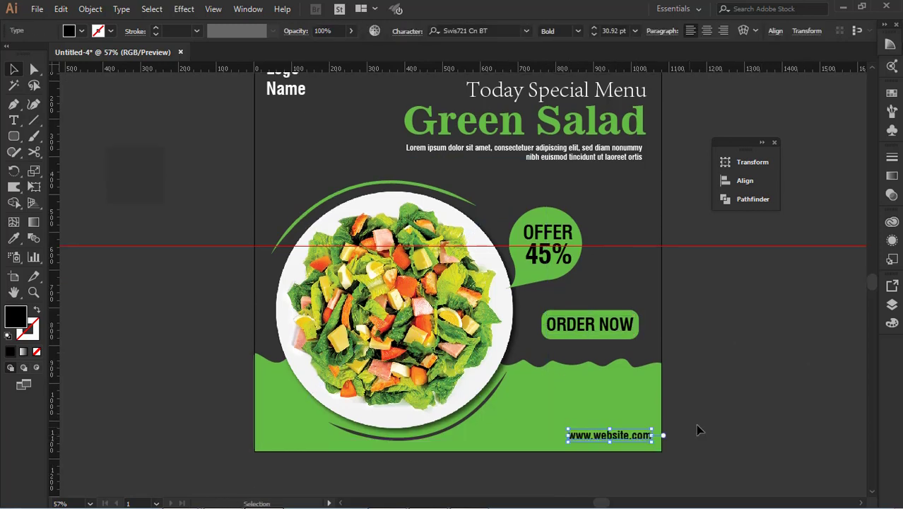
pyautogui.click(699, 428)
# Add a 72 pt opening-time line starting "DOOR AT OPEN" and ending in ".AM" left of the artboard
pyautogui.scroll(-1, 700, 428)
pyautogui.click(637, 406)
pyautogui.click(622, 261)
pyautogui.click(13, 120)
pyautogui.click(106, 302)
pyautogui.write('D')
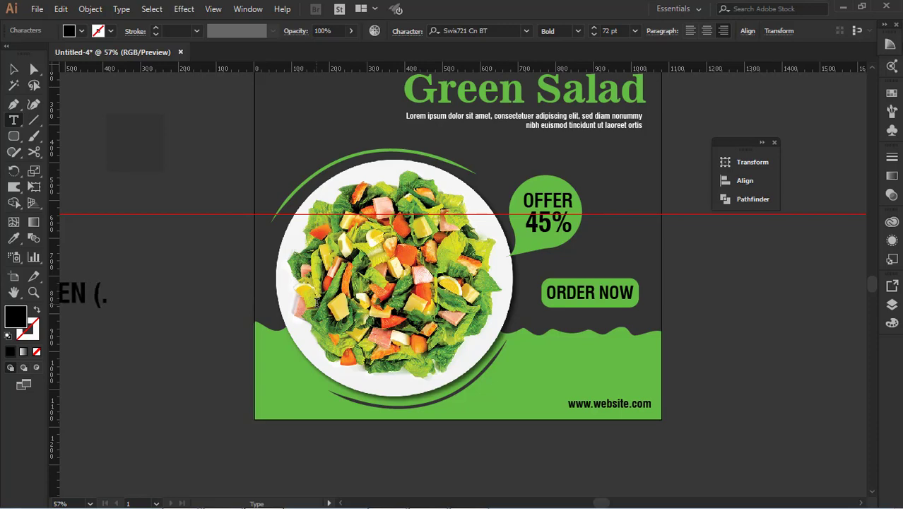
pyautogui.press('Escape')
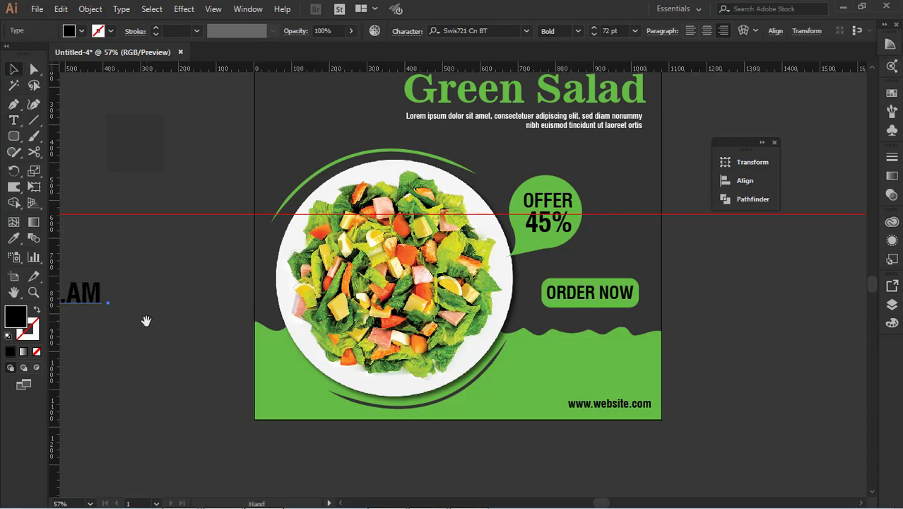
# Replace the period before "AM" with 9 so the line reads "DOOR AT OPEN 9AM"
pyautogui.moveTo(145, 321); pyautogui.dragTo(391, 319)
pyautogui.doubleClick(317, 290)
pyautogui.press('BackSpace')
pyautogui.press('BackSpace')
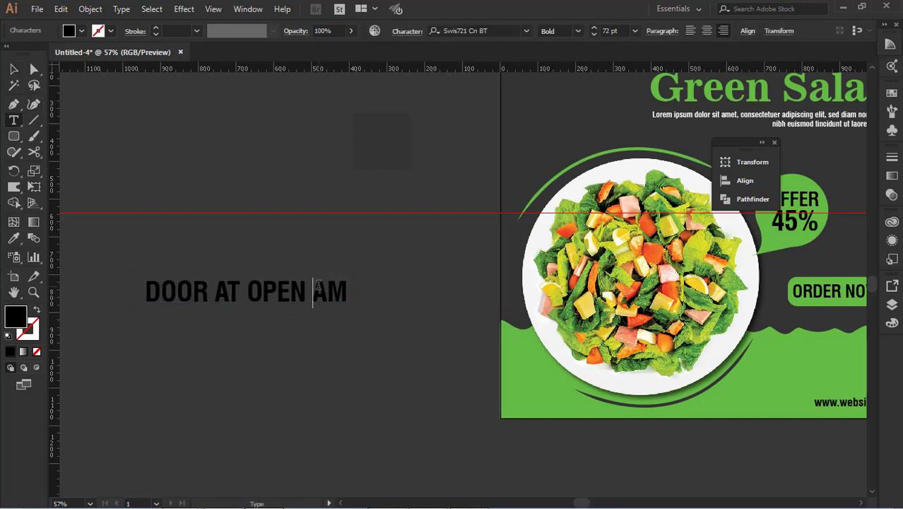
pyautogui.write('9')
pyautogui.press('Escape')
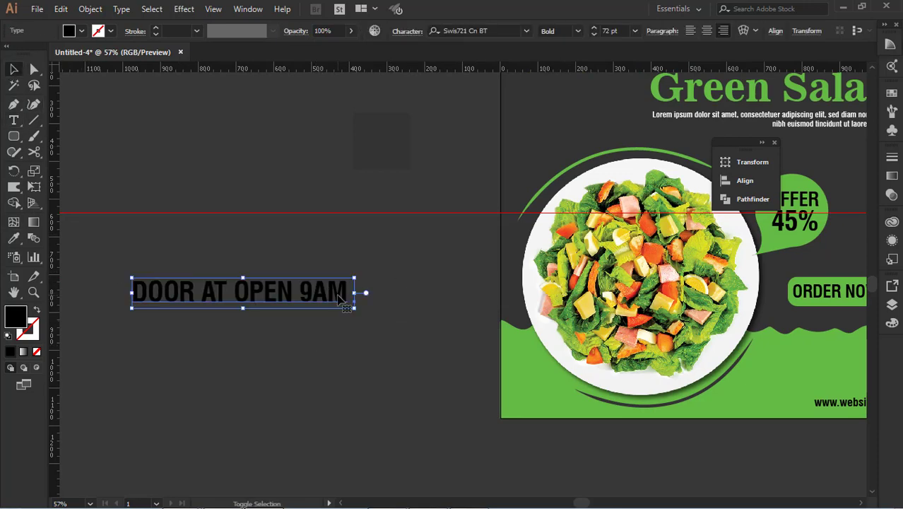
# Set the opening-time text in Lato and add a second line with "ORDER NOW" and a placeholder phone number
pyautogui.click(481, 30)
pyautogui.write('lato')
pyautogui.press('Return')
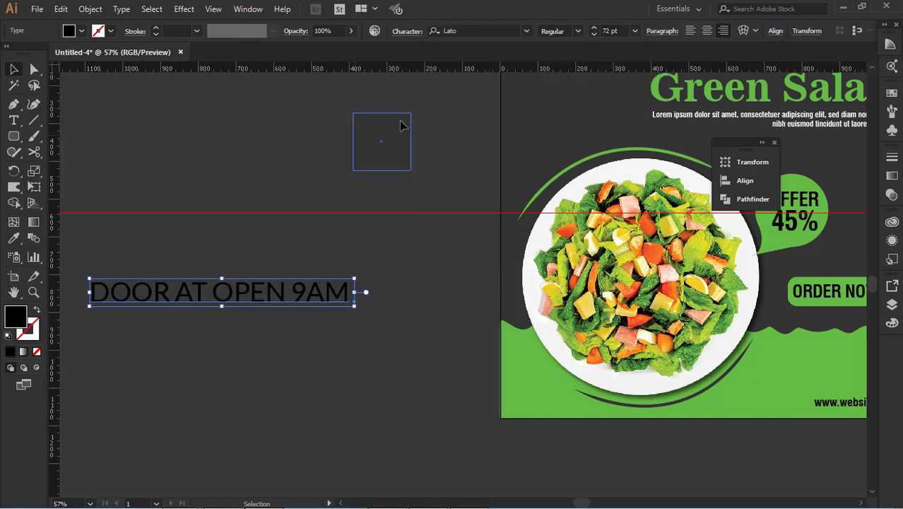
pyautogui.doubleClick(348, 290)
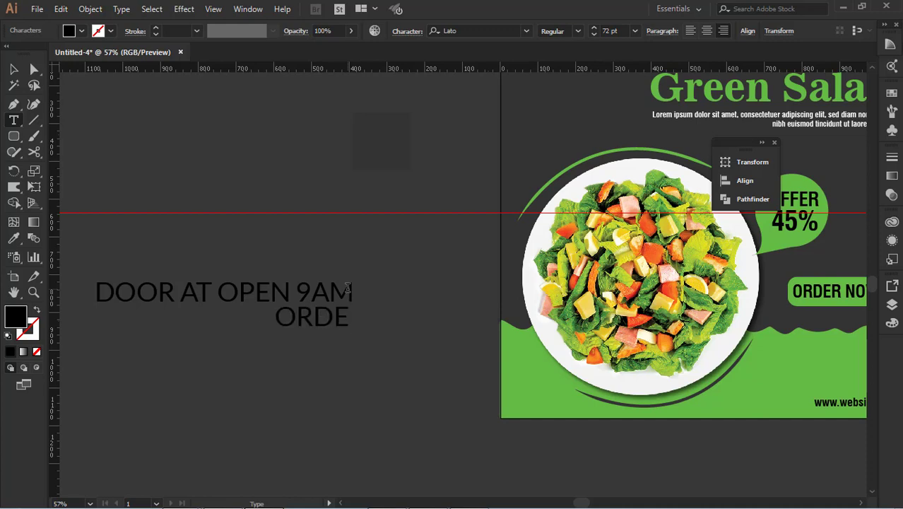
pyautogui.write('R NOW 12')
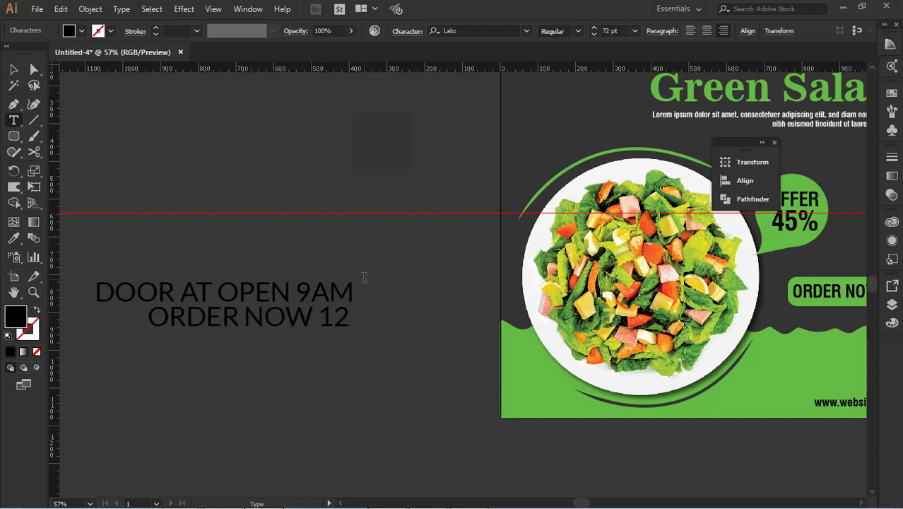
pyautogui.write('3456789')
# Turn off all caps for both lines and capitalize them as "Door At Open 9am" and "Order now"
pyautogui.hotkey('ctrl', 'a')
pyautogui.hscroll(-2, 363, 277)
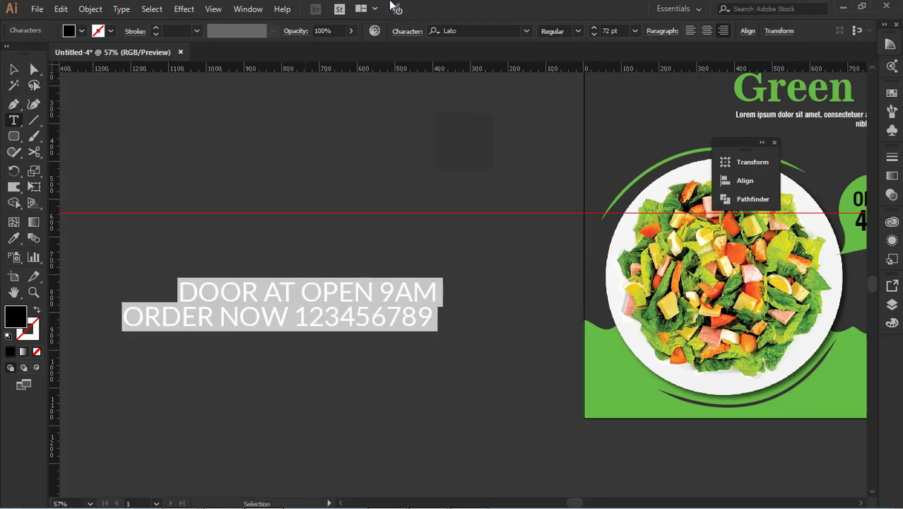
pyautogui.click(407, 32)
pyautogui.click(282, 185)
pyautogui.click(255, 296)
pyautogui.click(185, 317)
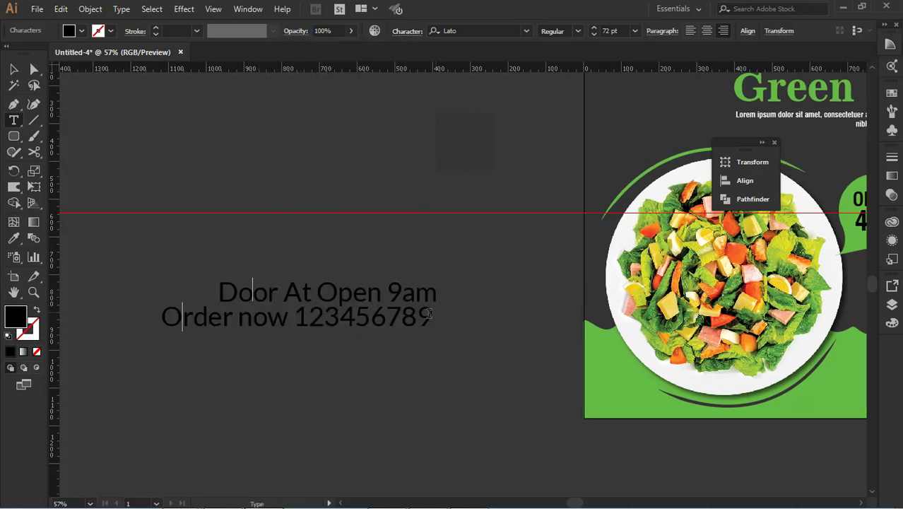
# Set the leading of the two-line opening and order text to 81 pt and its tracking to 0
pyautogui.moveTo(428, 313); pyautogui.dragTo(201, 285)
pyautogui.click(407, 32)
pyautogui.click(355, 111)
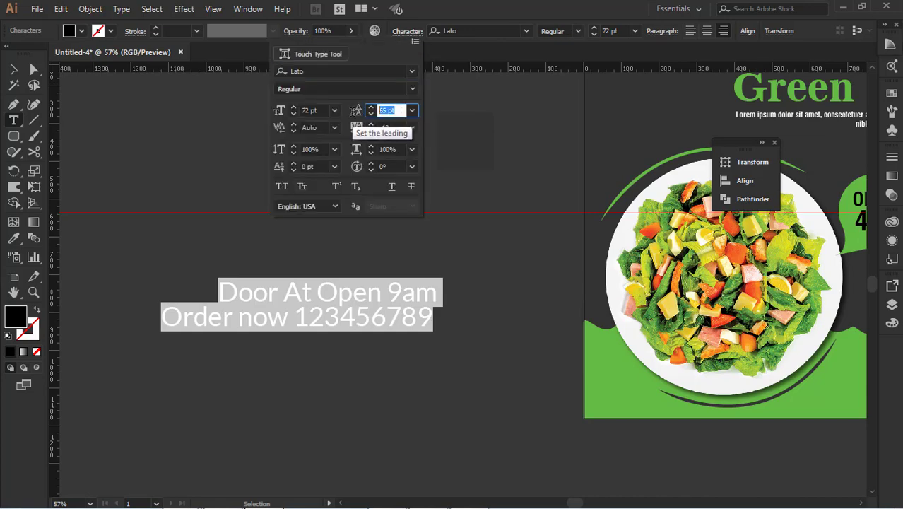
pyautogui.press('Up')
pyautogui.press('Up')
pyautogui.press('Up')
pyautogui.press('Up')
pyautogui.press('Up')
pyautogui.press('Up')
pyautogui.press('Up')
pyautogui.press('Up')
pyautogui.press('Up')
pyautogui.press('Up')
pyautogui.press('Up')
pyautogui.press('Up')
pyautogui.press('Up')
pyautogui.press('Up')
pyautogui.press('Up')
pyautogui.press('Up')
pyautogui.click(412, 128)
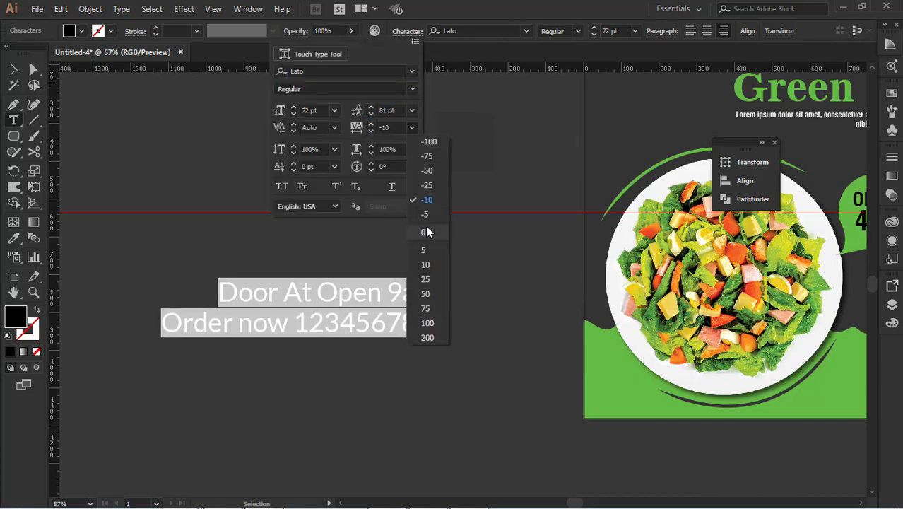
pyautogui.click(427, 230)
# Move the two-line opening and order text over the poster's lower-left area
pyautogui.click(15, 71)
pyautogui.moveTo(361, 296); pyautogui.dragTo(650, 346)
pyautogui.hscroll(5, 646, 349)
pyautogui.click(613, 389)
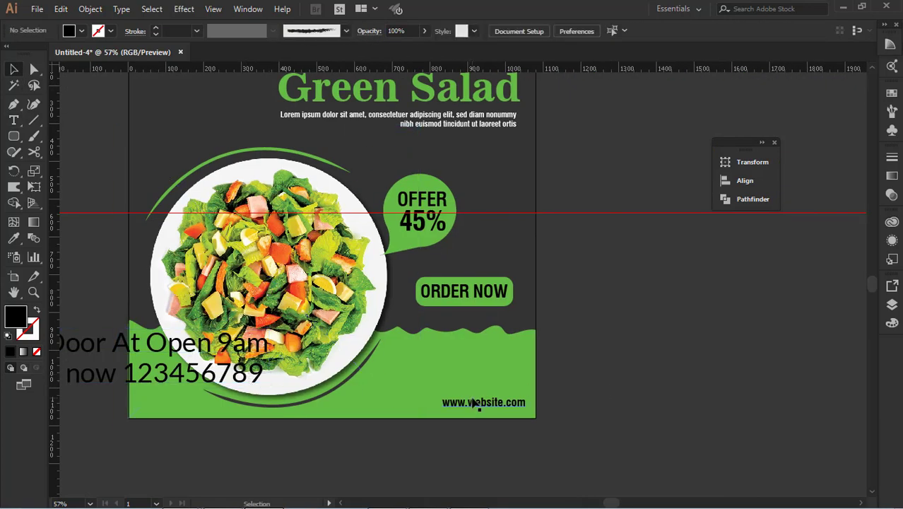
pyautogui.click(479, 402)
pyautogui.click(502, 30)
pyautogui.write('lato')
pyautogui.click(498, 69)
pyautogui.click(575, 87)
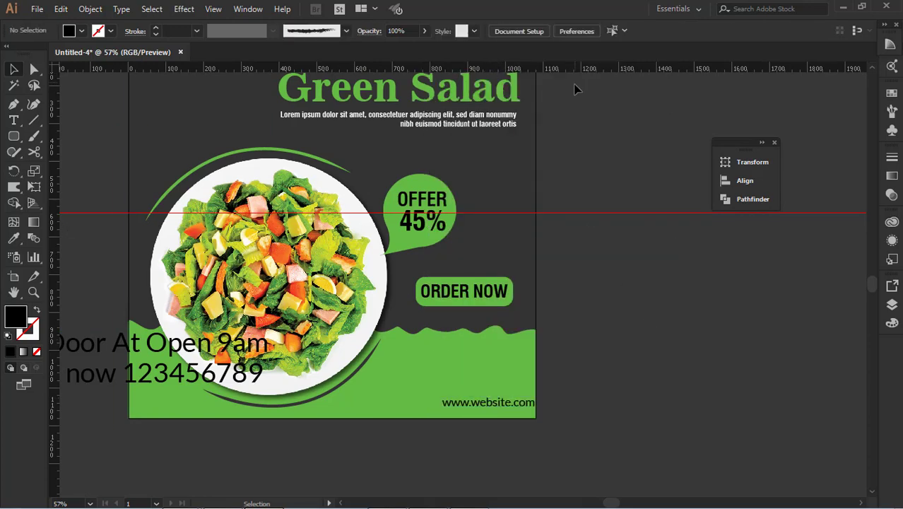
pyautogui.click(488, 402)
pyautogui.click(113, 344)
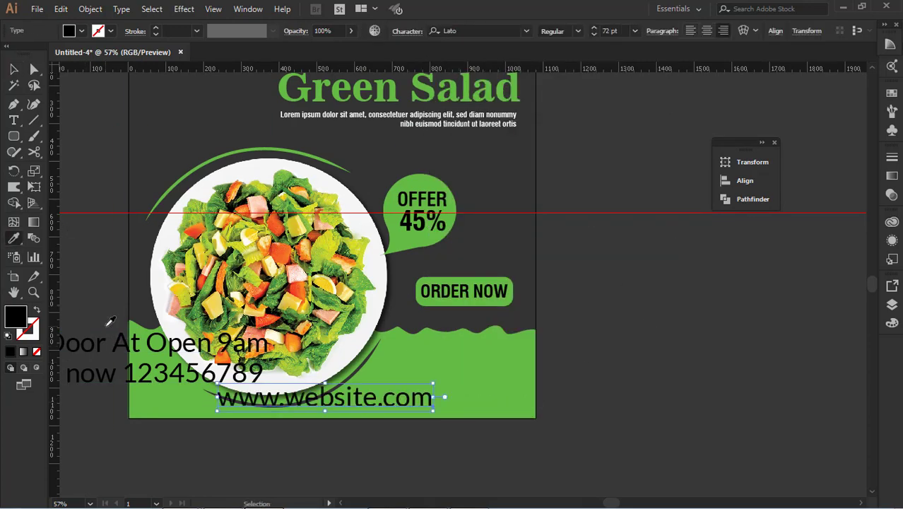
# Undo the website text's enlargement and match the two-line opening and order text to its 30.92 pt Lato formatting
pyautogui.hotkey('ctrl', 'z')
pyautogui.click(15, 70)
pyautogui.click(168, 327)
pyautogui.click(152, 345)
pyautogui.click(14, 238)
pyautogui.click(507, 400)
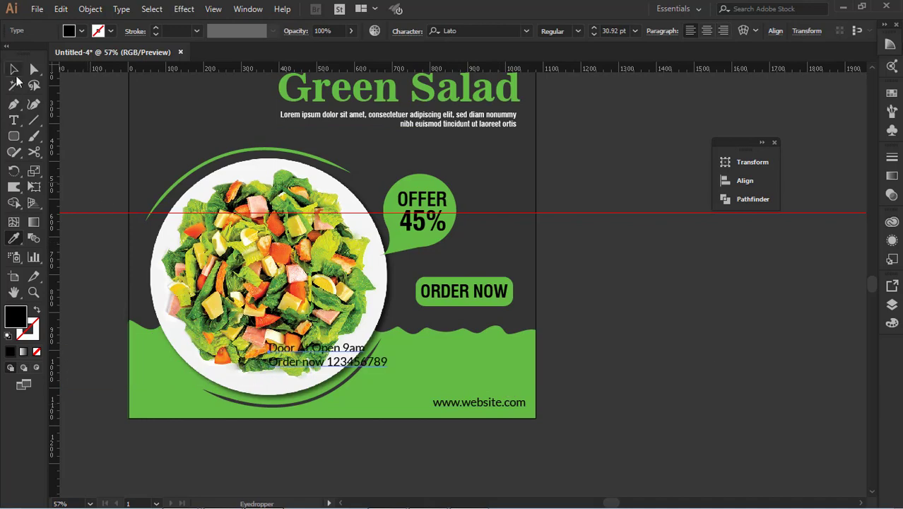
# Right-align the two-line opening and order text and place it just above the website on the green area
pyautogui.click(723, 31)
pyautogui.press('v')
pyautogui.moveTo(265, 366); pyautogui.dragTo(521, 390)
pyautogui.click(590, 387)
pyautogui.click(512, 386)
pyautogui.keyDown('shift'); pyautogui.click(528, 397); pyautogui.keyUp('shift')
pyautogui.click(636, 381)
pyautogui.scroll(4, 633, 385)
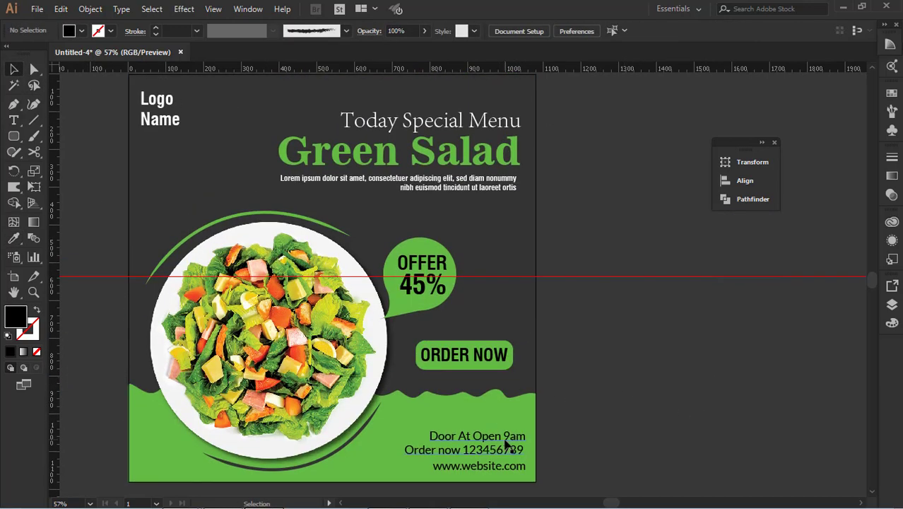
# Nudge the two-line opening and order text up slightly to widen the gap above the website
pyautogui.click(505, 439)
pyautogui.press('Up')
pyautogui.press('Up')
pyautogui.press('Up')
pyautogui.click(586, 444)
# Set the opening, order and website text lines to 24 pt
pyautogui.click(495, 456)
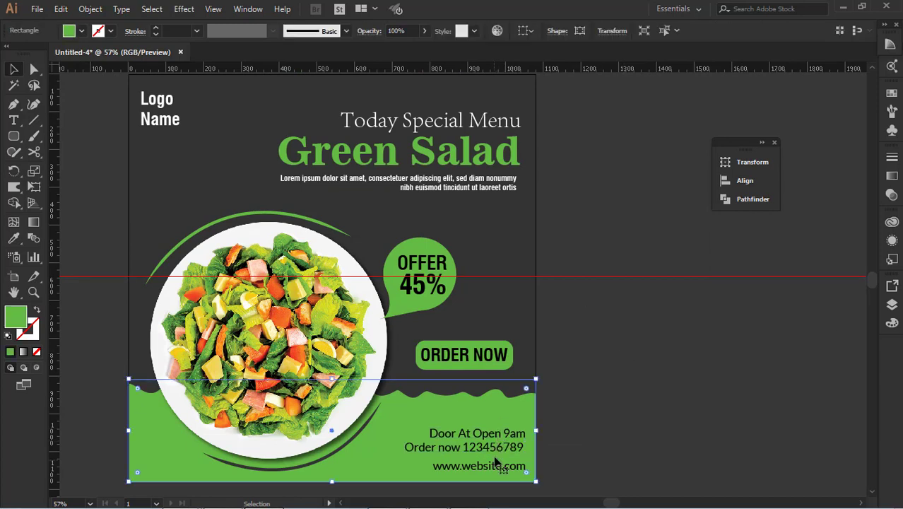
pyautogui.click(586, 445)
pyautogui.click(498, 447)
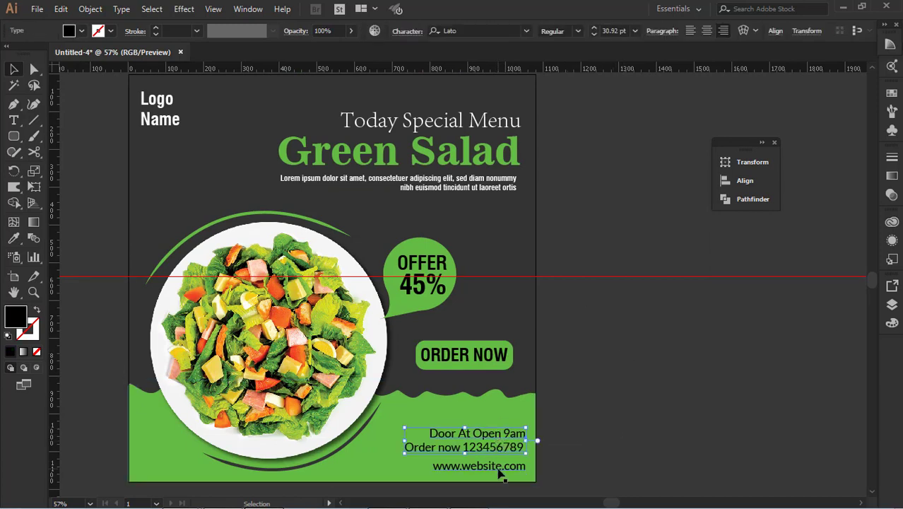
pyautogui.moveTo(558, 477); pyautogui.dragTo(501, 472)
pyautogui.click(634, 31)
pyautogui.click(666, 210)
pyautogui.click(570, 413)
pyautogui.click(571, 451)
# Enlarge the two headline lines and the lorem ipsum paragraph together and shift them slightly right and down
pyautogui.scroll(2, 495, 424)
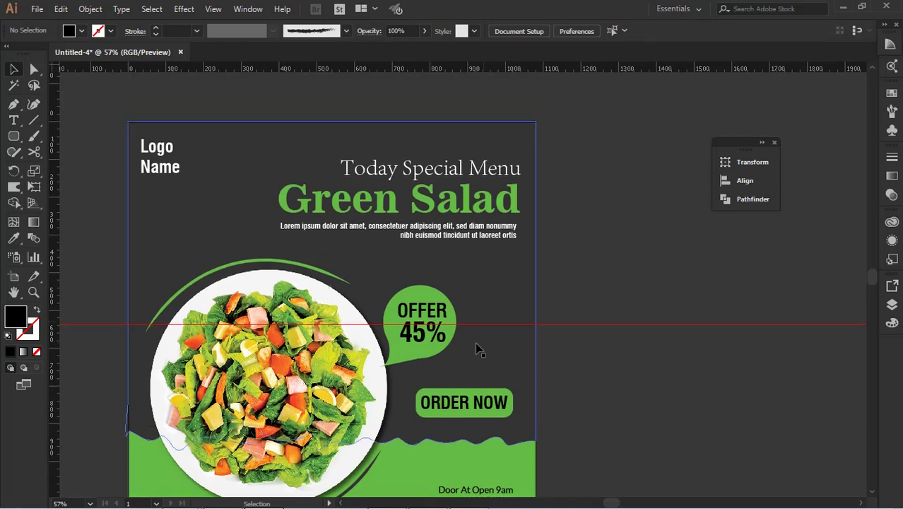
pyautogui.click(428, 185)
pyautogui.keyDown('shift'); pyautogui.click(427, 171); pyautogui.keyUp('shift')
pyautogui.keyDown('shift'); pyautogui.click(381, 227); pyautogui.keyUp('shift')
pyautogui.moveTo(277, 260); pyautogui.dragTo(252, 269)
pyautogui.moveTo(469, 201); pyautogui.dragTo(476, 208)
pyautogui.click(628, 268)
# Nudge the two headline lines and the lorem ipsum paragraph left by one large step
pyautogui.click(496, 182)
pyautogui.keyDown('shift'); pyautogui.click(493, 211); pyautogui.keyUp('shift')
pyautogui.keyDown('shift'); pyautogui.click(485, 248); pyautogui.keyUp('shift')
pyautogui.hotkey('shift', 'Left')
pyautogui.scroll(-2, 714, 216)
pyautogui.click(712, 226)
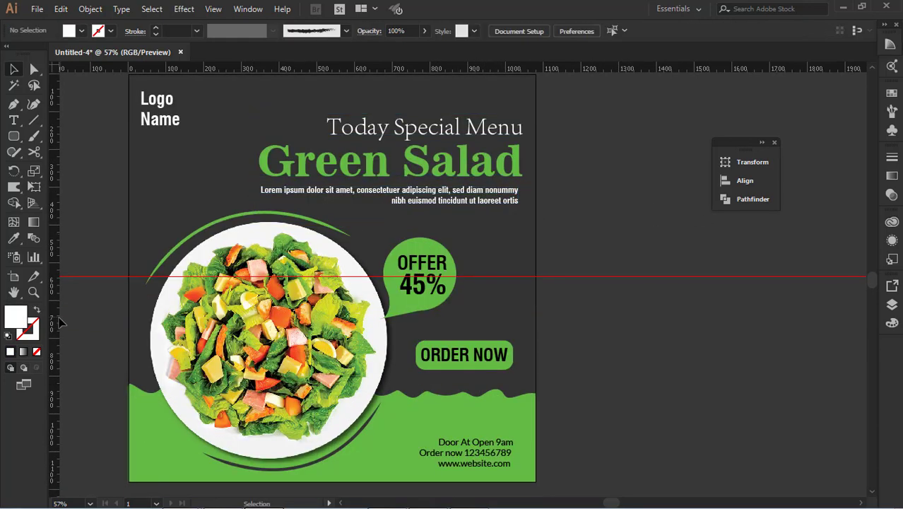
# Move the opening and contact text and the Order Now button right to line up with the vertical guide
pyautogui.click(503, 458)
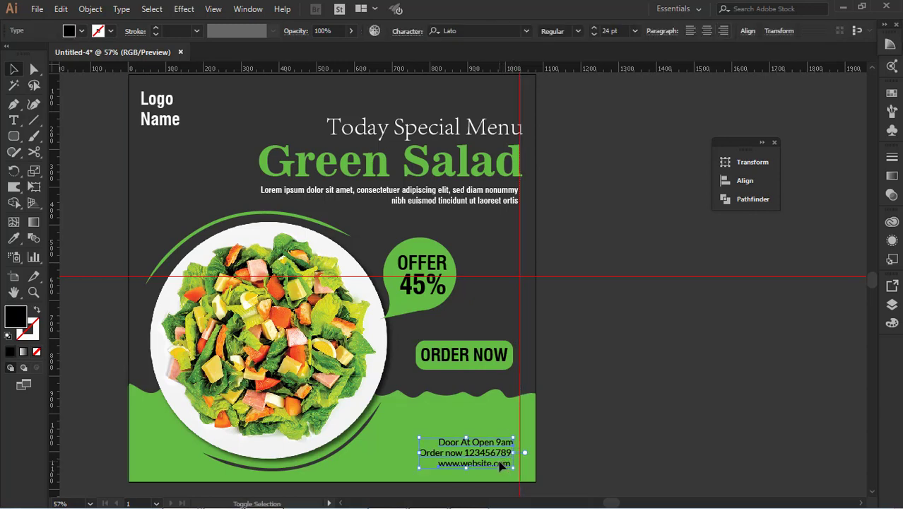
pyautogui.moveTo(501, 464); pyautogui.dragTo(508, 465)
pyautogui.moveTo(470, 374); pyautogui.dragTo(478, 374)
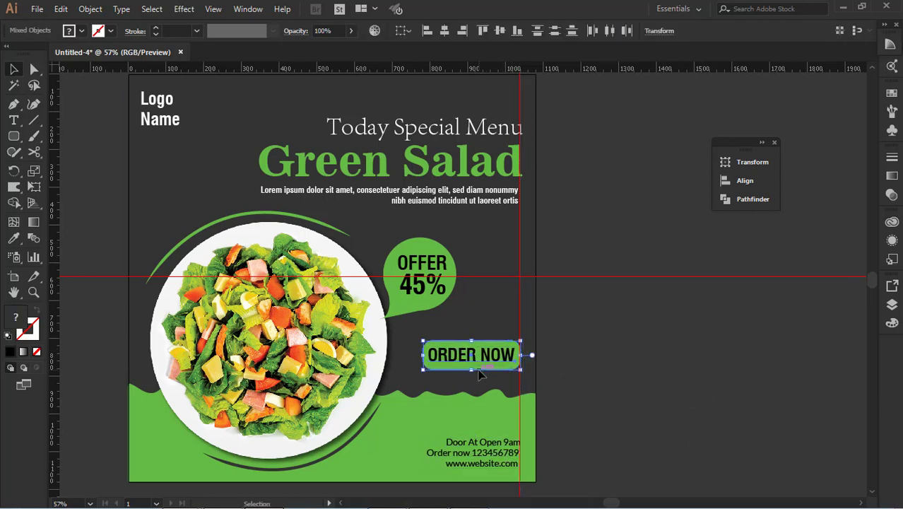
# Set the tracking of both headline lines and the lorem ipsum paragraph to 0
pyautogui.click(396, 161)
pyautogui.keyDown('shift'); pyautogui.click(452, 195); pyautogui.keyUp('shift')
pyautogui.keyDown('shift'); pyautogui.click(424, 127); pyautogui.keyUp('shift')
pyautogui.click(408, 31)
pyautogui.click(412, 127)
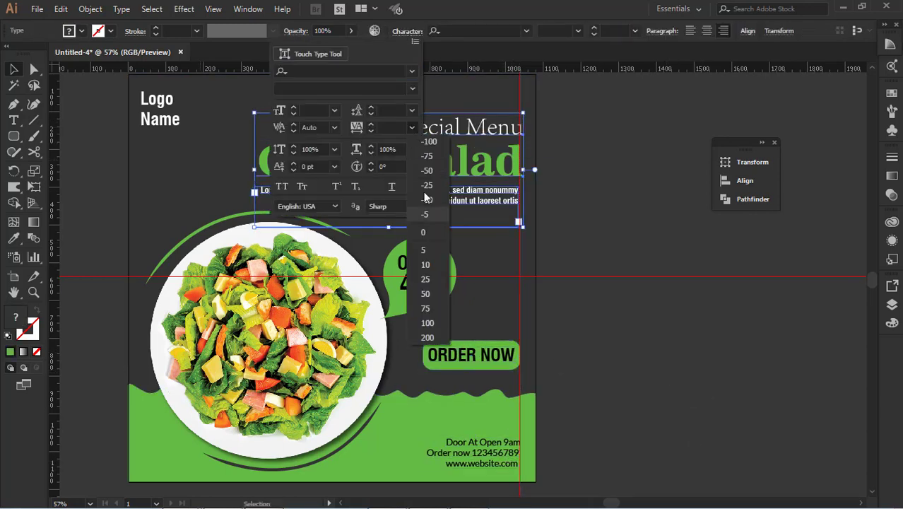
pyautogui.click(424, 232)
pyautogui.click(570, 211)
# Change the lorem ipsum paragraph's font to Lato Regular
pyautogui.click(487, 130)
pyautogui.keyDown('shift'); pyautogui.click(475, 171); pyautogui.keyUp('shift')
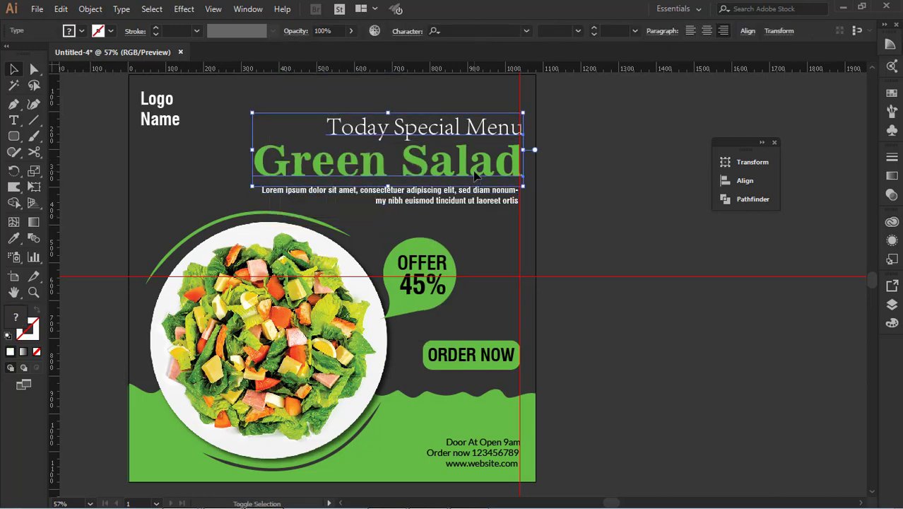
pyautogui.click(471, 201)
pyautogui.click(474, 30)
pyautogui.write('la')
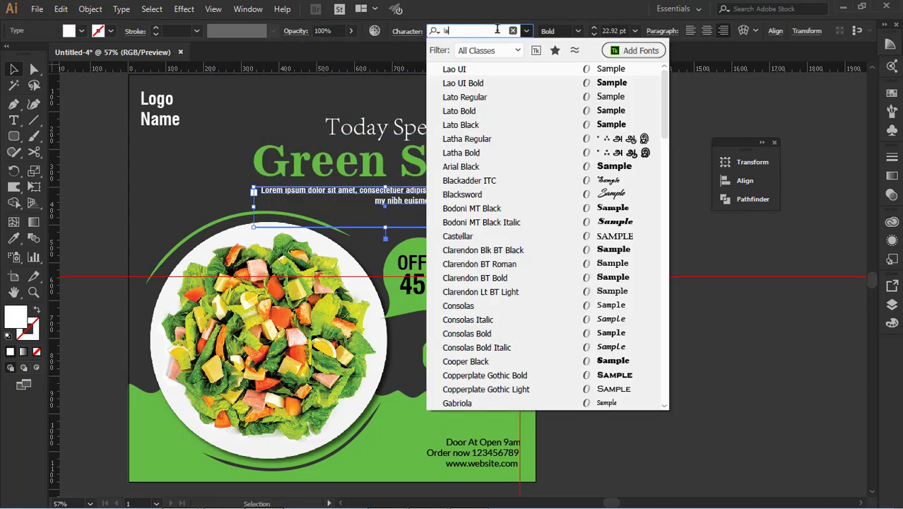
pyautogui.click(463, 99)
pyautogui.click(463, 99)
pyautogui.scroll(1, 446, 219)
pyautogui.scroll(3, 537, 298)
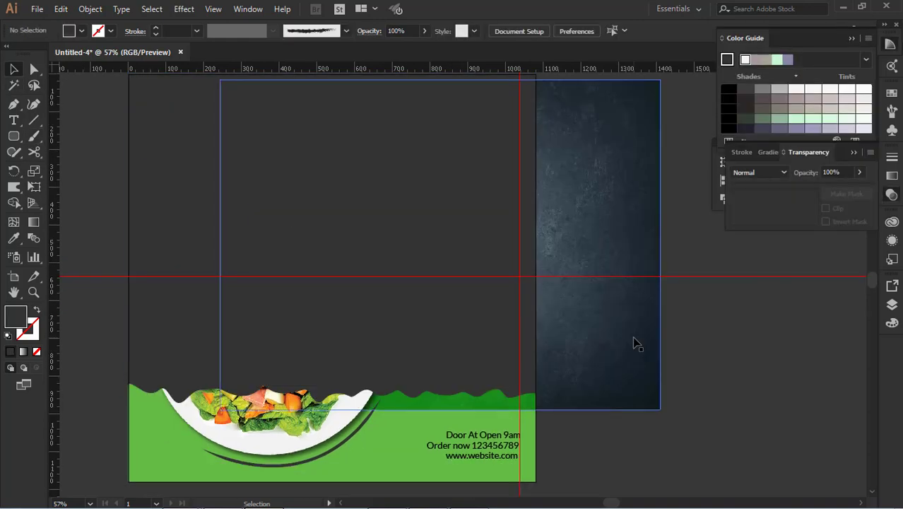
# Send the textured dark image with Overlay blending to the back, behind the dark background shape
pyautogui.click(633, 338)
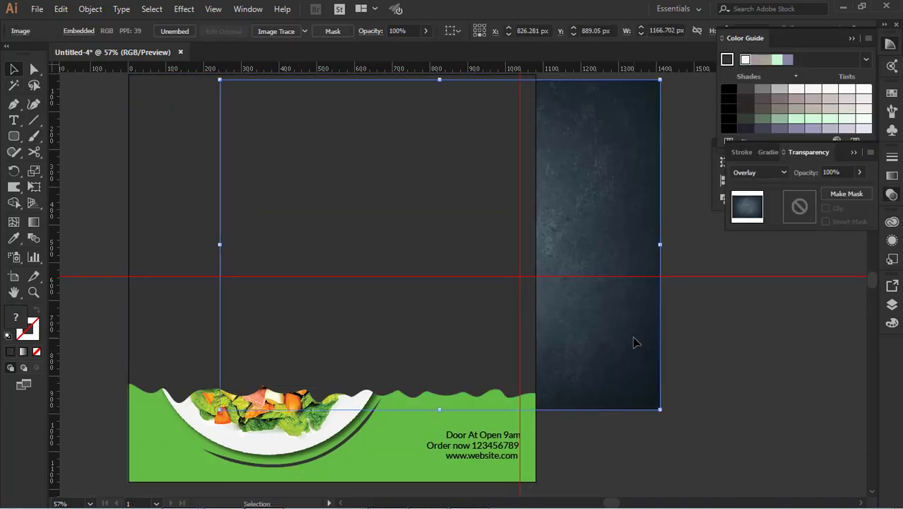
pyautogui.click(681, 366)
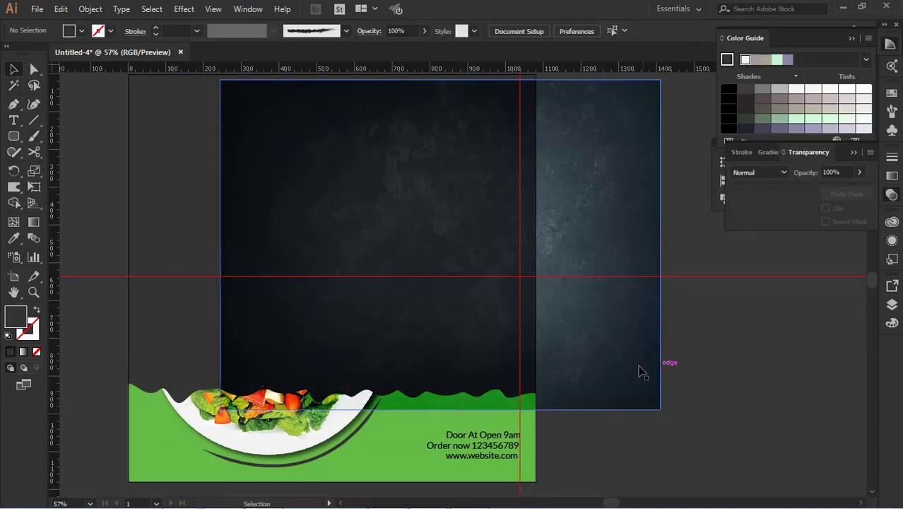
pyautogui.click(625, 359)
pyautogui.hotkey('ctrl', 'shift', '[')
pyautogui.click(692, 363)
pyautogui.moveTo(692, 362); pyautogui.dragTo(505, 303)
pyautogui.click(695, 304)
pyautogui.click(615, 296)
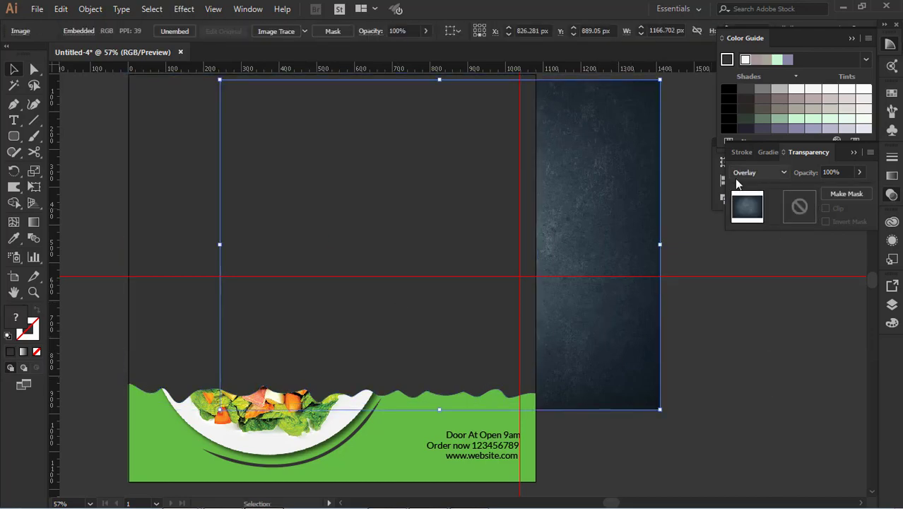
# Make a clipping mask from the textured image and the wavy-edged dark background shape
pyautogui.click(696, 304)
pyautogui.click(567, 301)
pyautogui.keyDown('shift'); pyautogui.click(414, 261); pyautogui.keyUp('shift')
pyautogui.rightClick(367, 224)
pyautogui.click(427, 321)
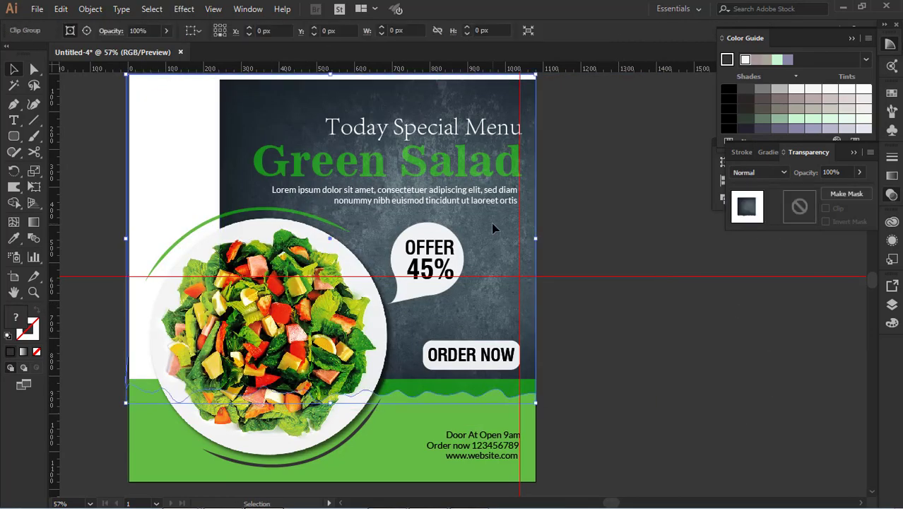
# Shift the textured image left and up inside its clipping mask so it covers the poster's upper area
pyautogui.click(86, 31)
pyautogui.hotkey('shift', 'Left')
pyautogui.hotkey('shift', 'Left')
pyautogui.hotkey('shift', 'Left')
pyautogui.hotkey('shift', 'Left')
pyautogui.hotkey('shift', 'Left')
pyautogui.hotkey('shift', 'Left')
pyautogui.hotkey('shift', 'Left')
pyautogui.hotkey('shift', 'Left')
pyautogui.hotkey('shift', 'Left')
pyautogui.hotkey('shift', 'Left')
pyautogui.hotkey('shift', 'Left')
pyautogui.hotkey('shift', 'Left')
pyautogui.hotkey('shift', 'Left')
pyautogui.hotkey('shift', 'Left')
pyautogui.hotkey('shift', 'Left')
pyautogui.hotkey('shift', 'Left')
pyautogui.hotkey('shift', 'Left')
pyautogui.hotkey('shift', 'Left')
pyautogui.hotkey('shift', 'Left')
pyautogui.hotkey('shift', 'Left')
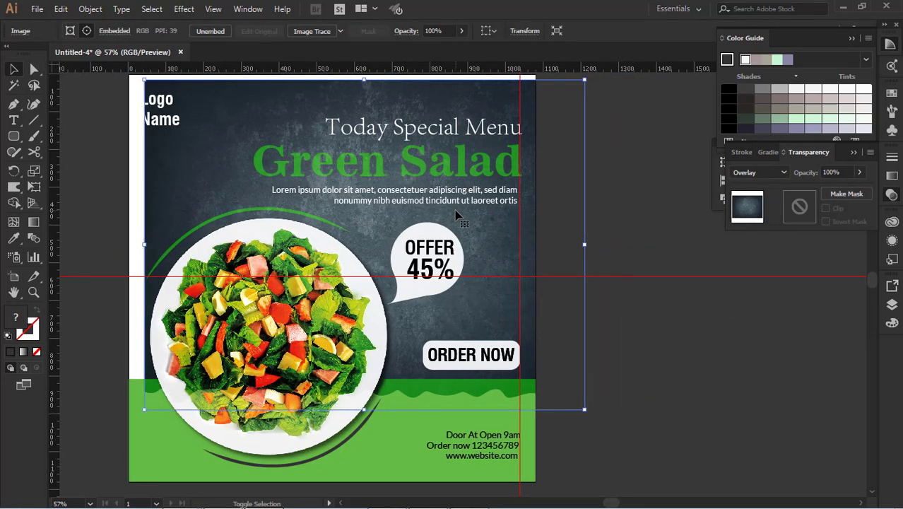
pyautogui.scroll(2, 456, 215)
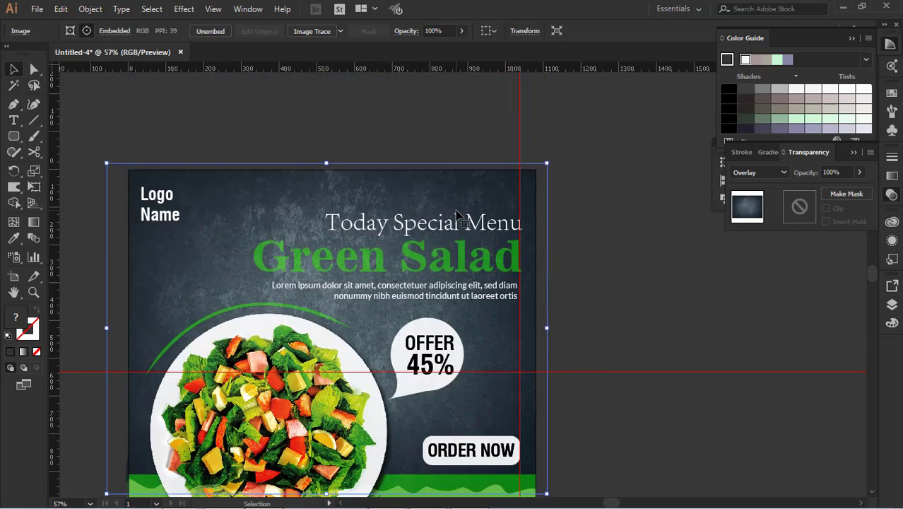
# Enlarge the clipped textured image slightly from its lower-right corner so it extends past the wavy edge
pyautogui.click(649, 402)
pyautogui.click(486, 350)
pyautogui.click(87, 31)
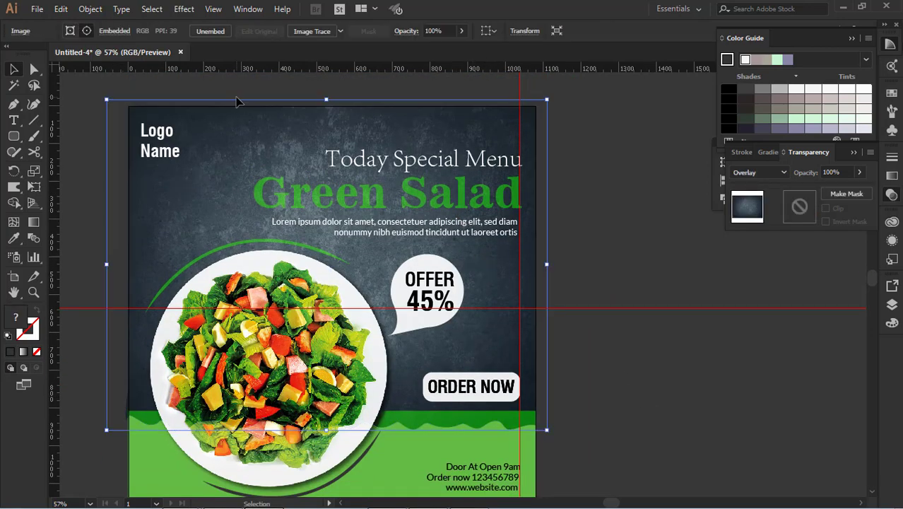
pyautogui.moveTo(545, 426); pyautogui.dragTo(575, 444)
pyautogui.click(655, 430)
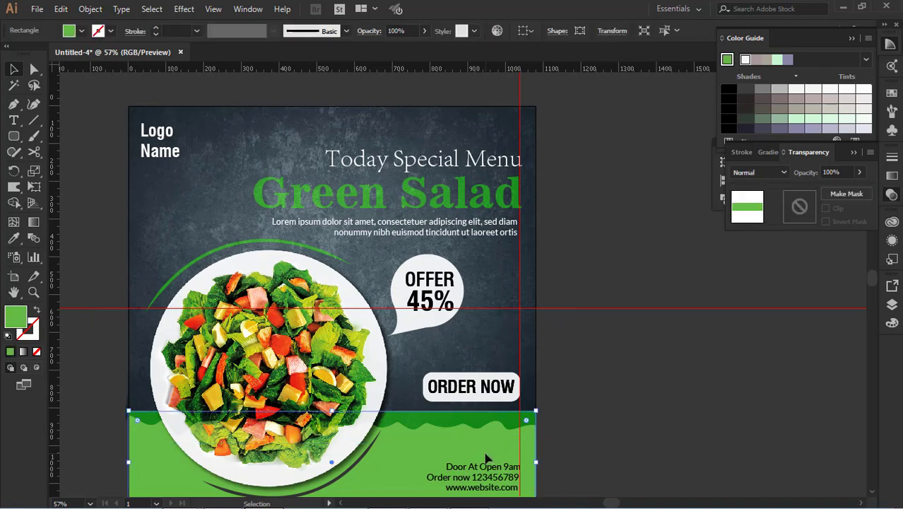
# Lower the opacity of the clipped textured background to 19%
pyautogui.click(492, 256)
pyautogui.click(859, 171)
pyautogui.moveTo(862, 189); pyautogui.dragTo(819, 190)
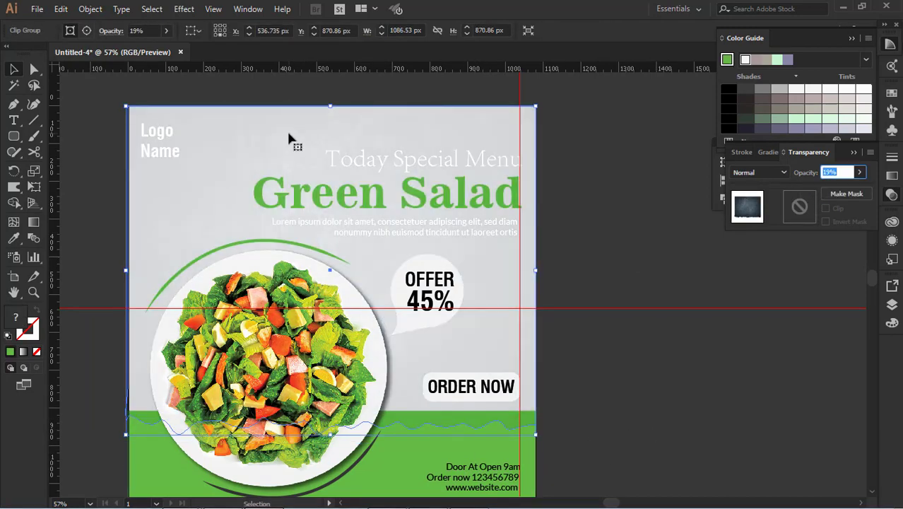
# Try filling the background's clipping path with the dark grey sampled from the square beside the artboard
pyautogui.click(87, 31)
pyautogui.moveTo(190, 161); pyautogui.dragTo(510, 163)
pyautogui.click(72, 32)
pyautogui.click(17, 239)
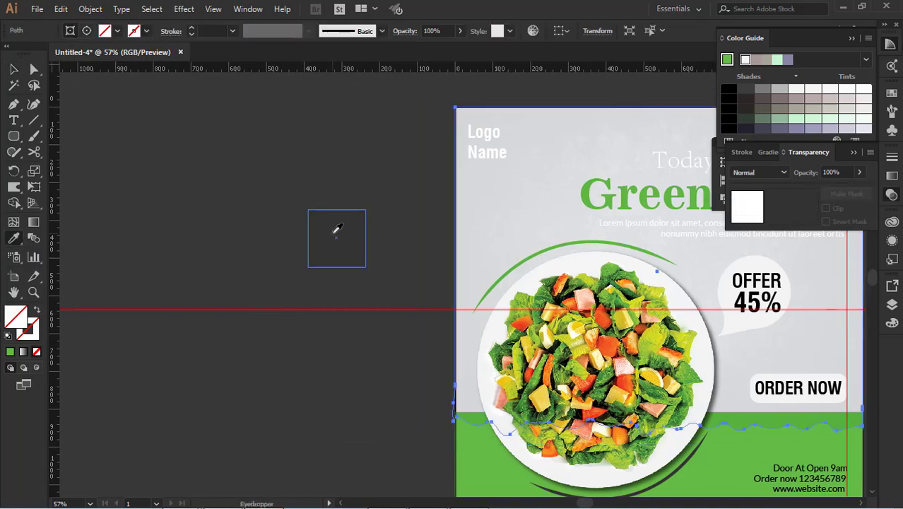
pyautogui.click(335, 228)
pyautogui.click(15, 69)
pyautogui.click(181, 141)
pyautogui.moveTo(671, 241); pyautogui.dragTo(331, 221)
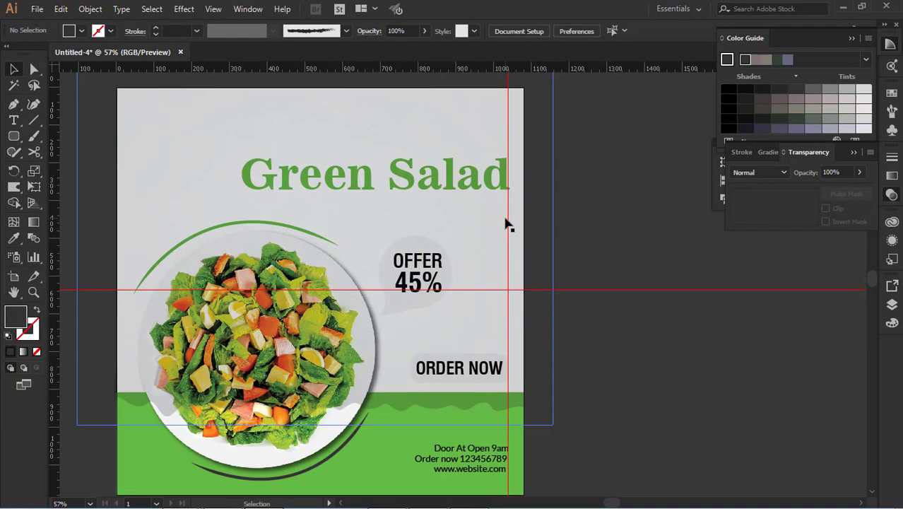
# Undo the clipping path's grey fill and the reduced opacity of the textured background
pyautogui.hotkey('ctrl', 'z')
pyautogui.hotkey('ctrl', 'z')
pyautogui.hotkey('ctrl', 'z')
pyautogui.click(604, 250)
# Release the clipping mask on the textured background
pyautogui.click(484, 309)
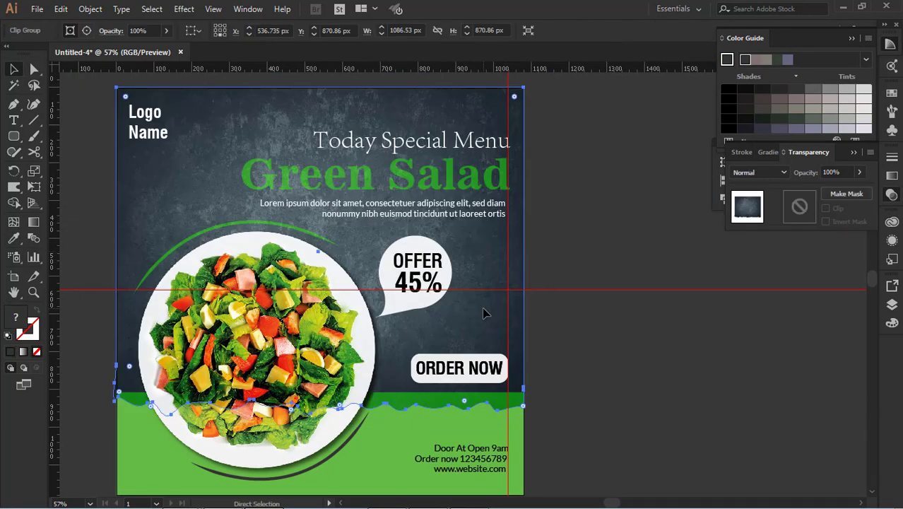
pyautogui.rightClick(484, 313)
pyautogui.click(516, 405)
# Move the unclipped textured image right, off the poster's artboard
pyautogui.click(612, 359)
pyautogui.click(540, 360)
pyautogui.hotkey('shift', 'Right')
pyautogui.hotkey('shift', 'Right')
pyautogui.hotkey('shift', 'Right')
pyautogui.hotkey('shift', 'Right')
pyautogui.hotkey('shift', 'Right')
pyautogui.hotkey('shift', 'Right')
pyautogui.hotkey('shift', 'Right')
pyautogui.hotkey('shift', 'Right')
pyautogui.hotkey('shift', 'Right')
pyautogui.hotkey('shift', 'Right')
pyautogui.hotkey('shift', 'Right')
pyautogui.hotkey('shift', 'Right')
pyautogui.hotkey('shift', 'Right')
pyautogui.hotkey('shift', 'Right')
pyautogui.hotkey('shift', 'Right')
pyautogui.hotkey('shift', 'Right')
pyautogui.hotkey('shift', 'Right')
pyautogui.hotkey('shift', 'Right')
pyautogui.hotkey('shift', 'Right')
pyautogui.hotkey('shift', 'Right')
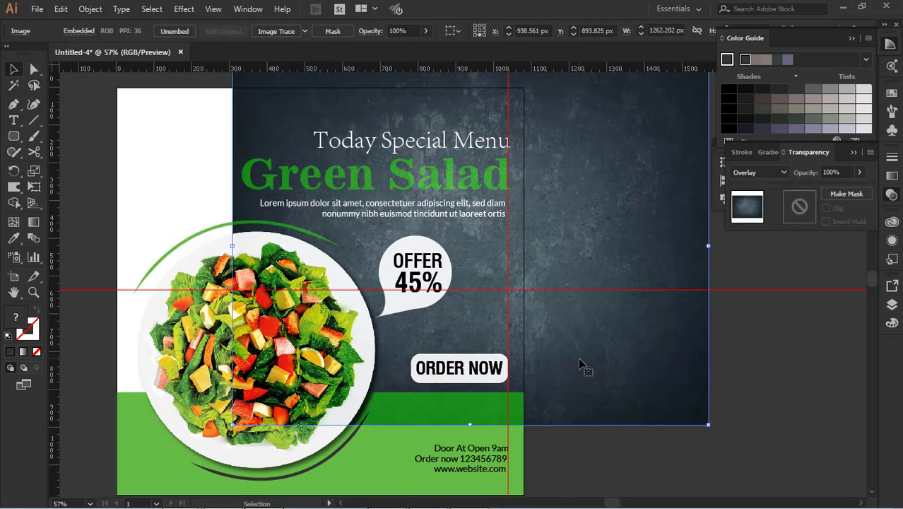
# Fill the unfilled wavy-edged background shape with the dark grey sampled from the square beside the artboard
pyautogui.click(486, 404)
pyautogui.moveTo(539, 368); pyautogui.dragTo(749, 381)
pyautogui.press('i')
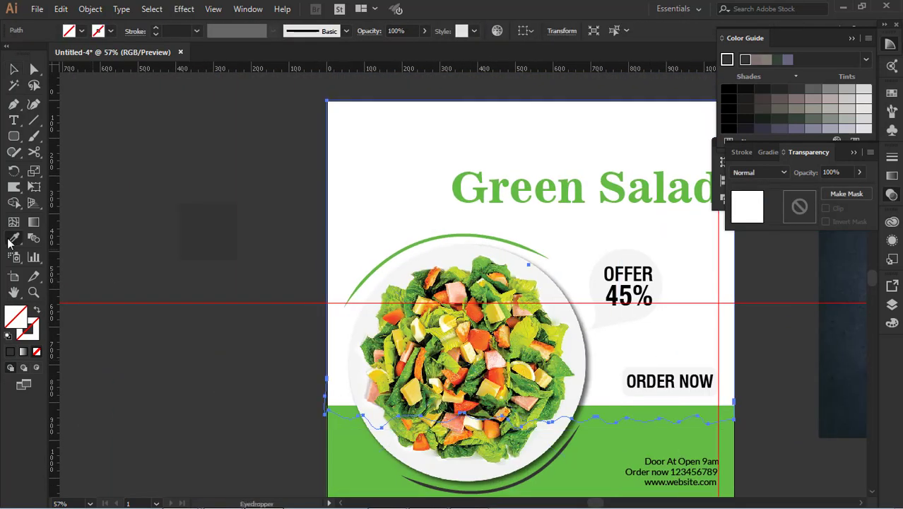
pyautogui.click(190, 233)
pyautogui.press('v')
pyautogui.click(275, 223)
pyautogui.moveTo(622, 282); pyautogui.dragTo(451, 279)
# Move the textured image left to overlap the poster, clip it with the wavy-edged dark shape, and select the clipped group
pyautogui.moveTo(763, 342); pyautogui.dragTo(524, 350)
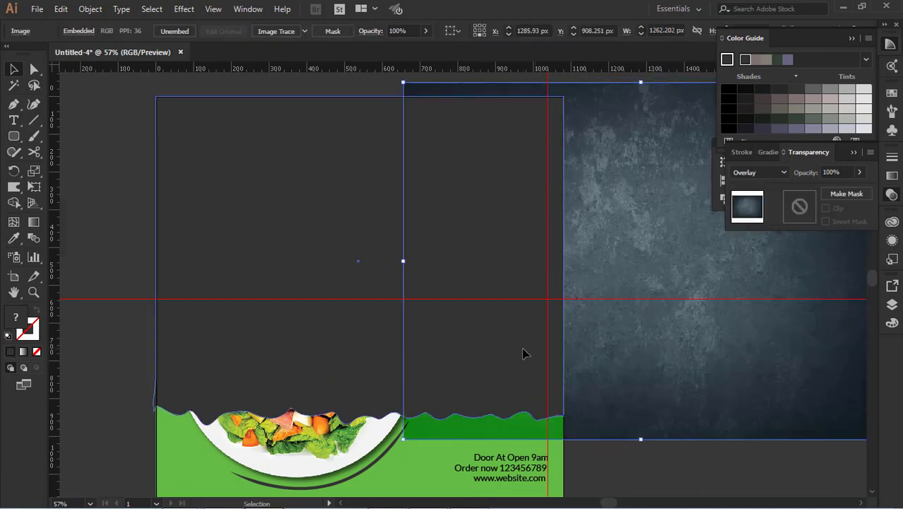
pyautogui.click(524, 349)
pyautogui.keyDown('shift'); pyautogui.click(626, 397); pyautogui.keyUp('shift')
pyautogui.rightClick(654, 397)
pyautogui.click(710, 295)
pyautogui.click(615, 361)
pyautogui.click(512, 329)
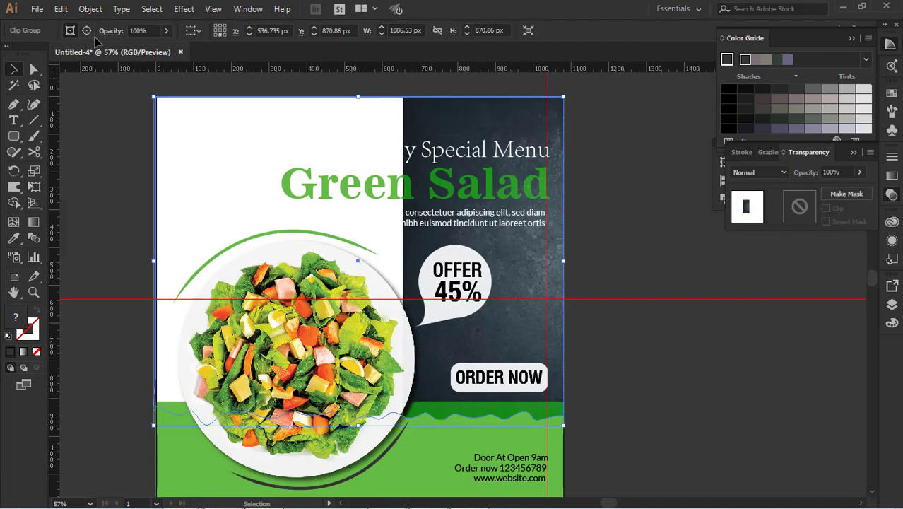
# Move the textured image left within its clipping group until it covers the full width of the poster's dark background
pyautogui.click(86, 31)
pyautogui.hotkey('shift', 'Left')
pyautogui.hotkey('shift', 'Left')
pyautogui.hotkey('shift', 'Left')
pyautogui.hotkey('shift', 'Left')
pyautogui.hotkey('shift', 'Left')
pyautogui.hotkey('shift', 'Left')
pyautogui.hotkey('shift', 'Left')
pyautogui.hotkey('shift', 'Left')
pyautogui.hotkey('shift', 'Left')
pyautogui.hotkey('shift', 'Left')
pyautogui.hotkey('shift', 'Left')
pyautogui.hotkey('shift', 'Left')
pyautogui.hotkey('shift', 'Left')
pyautogui.hotkey('shift', 'Left')
pyautogui.hotkey('shift', 'Left')
pyautogui.hotkey('shift', 'Left')
pyautogui.hotkey('shift', 'Left')
pyautogui.hotkey('shift', 'Left')
pyautogui.hotkey('shift', 'Left')
pyautogui.hotkey('shift', 'Left')
pyautogui.hotkey('shift', 'Left')
pyautogui.hotkey('shift', 'Left')
pyautogui.hotkey('shift', 'Left')
pyautogui.hotkey('shift', 'Left')
pyautogui.hotkey('shift', 'Left')
pyautogui.hotkey('shift', 'Left')
pyautogui.hotkey('shift', 'Left')
pyautogui.hotkey('shift', 'Left')
pyautogui.hotkey('shift', 'Left')
pyautogui.hotkey('shift', 'Left')
pyautogui.hotkey('shift', 'Left')
pyautogui.hotkey('shift', 'Left')
pyautogui.hotkey('shift', 'Left')
pyautogui.hotkey('shift', 'Left')
pyautogui.hotkey('shift', 'Left')
pyautogui.hotkey('shift', 'Left')
pyautogui.hotkey('shift', 'Left')
pyautogui.hotkey('shift', 'Left')
pyautogui.hotkey('shift', 'Left')
pyautogui.hotkey('shift', 'Left')
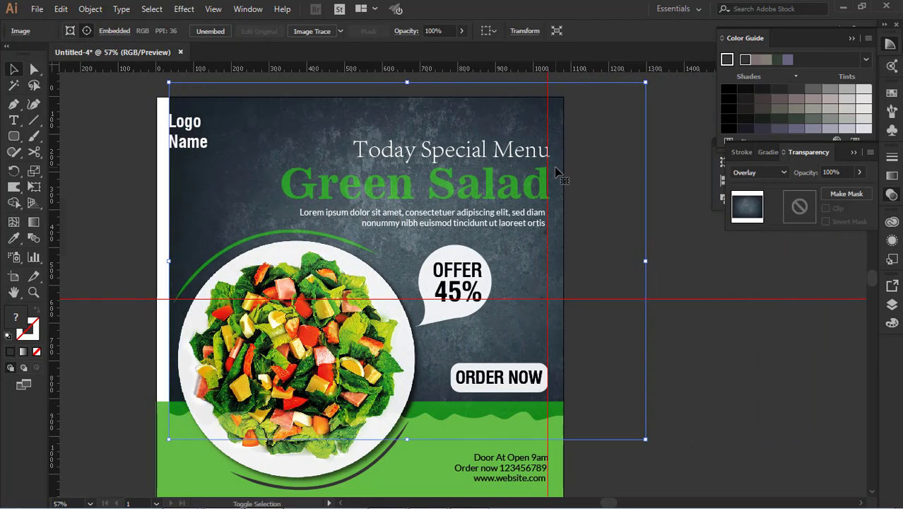
pyautogui.click(725, 390)
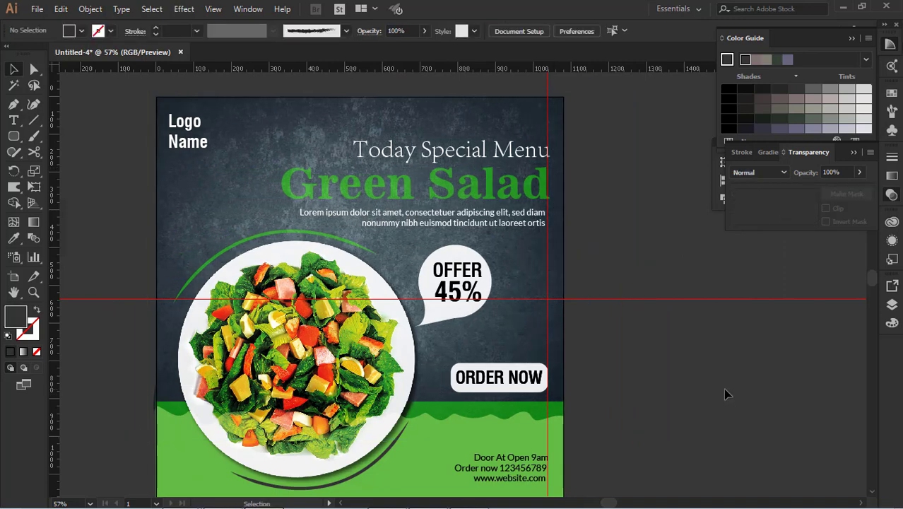
# Fill the background's wavy-edged clipping path with the dark grey sampled from the square beside the artboard
pyautogui.moveTo(469, 310); pyautogui.dragTo(623, 298)
pyautogui.click(643, 303)
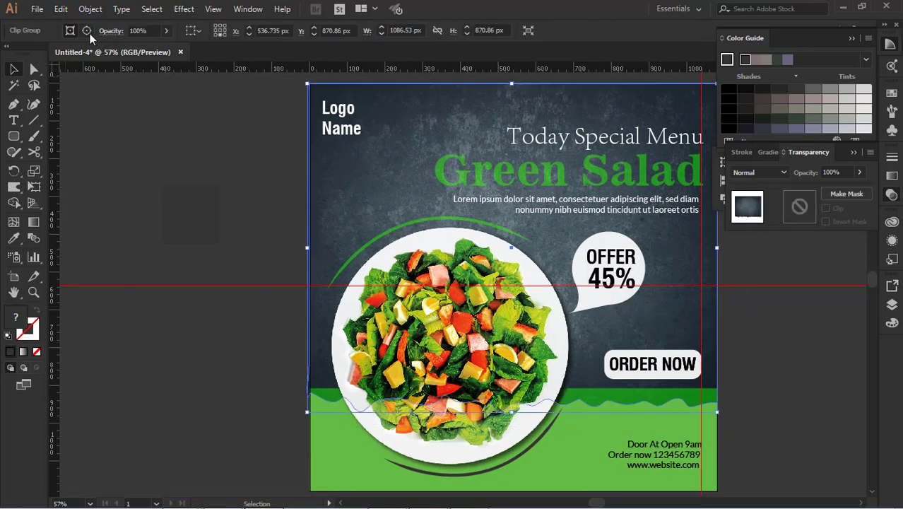
pyautogui.click(86, 31)
pyautogui.click(69, 31)
pyautogui.click(118, 31)
pyautogui.click(37, 54)
pyautogui.press('i')
pyautogui.click(177, 197)
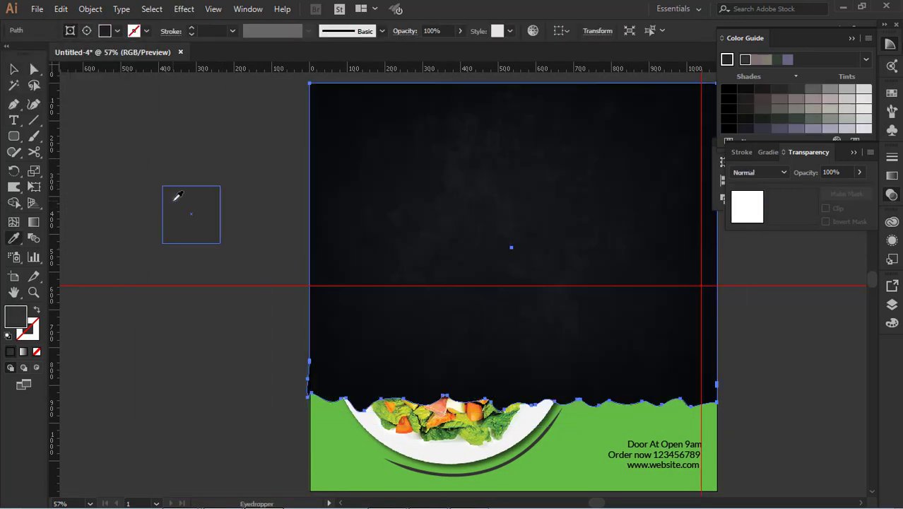
pyautogui.press('v')
# Lower the opacity of the overlay texture image inside the clipped background
pyautogui.click(70, 31)
pyautogui.click(472, 208)
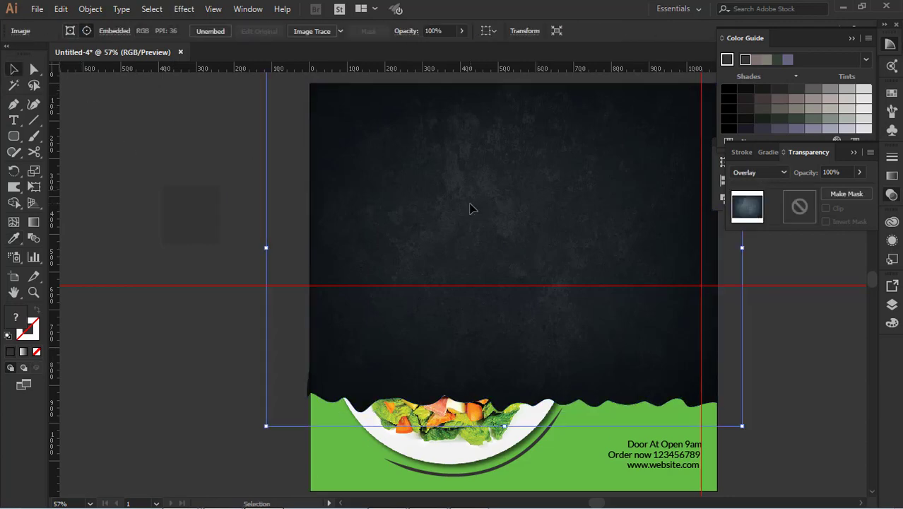
pyautogui.moveTo(858, 181); pyautogui.dragTo(826, 189)
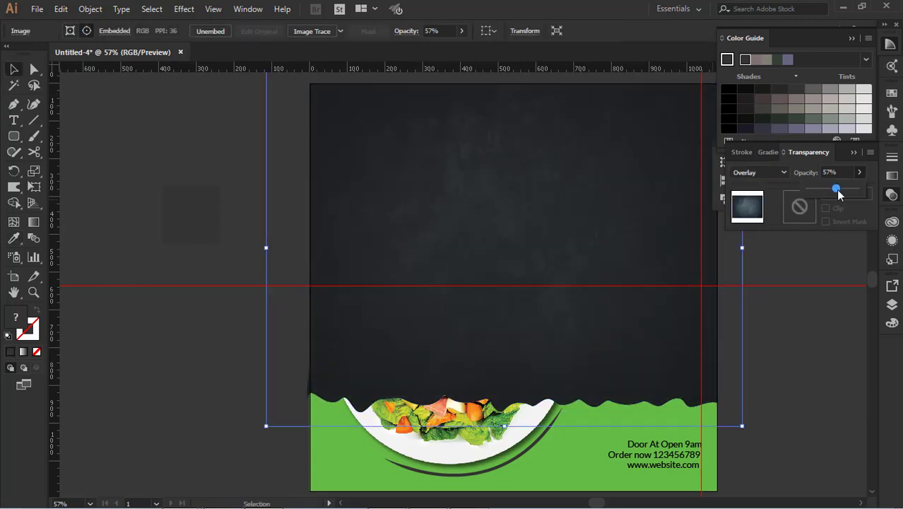
pyautogui.click(796, 376)
pyautogui.click(456, 337)
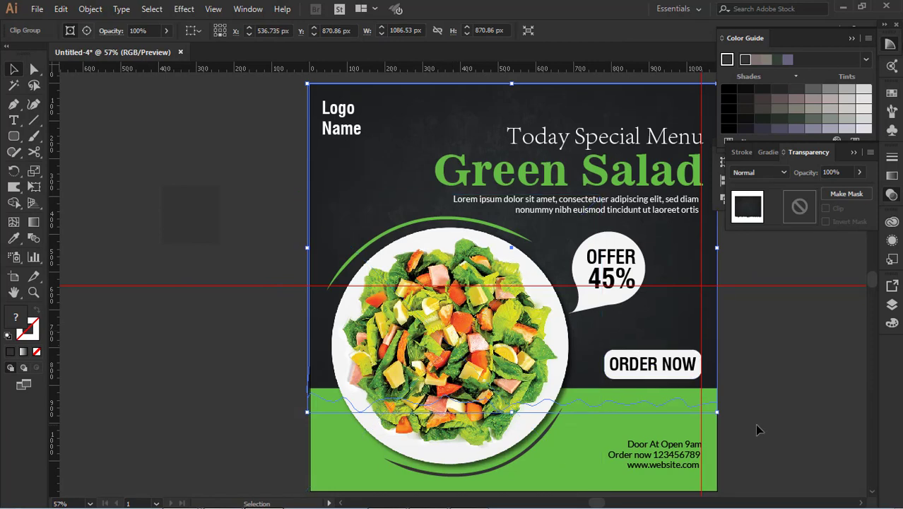
pyautogui.click(684, 428)
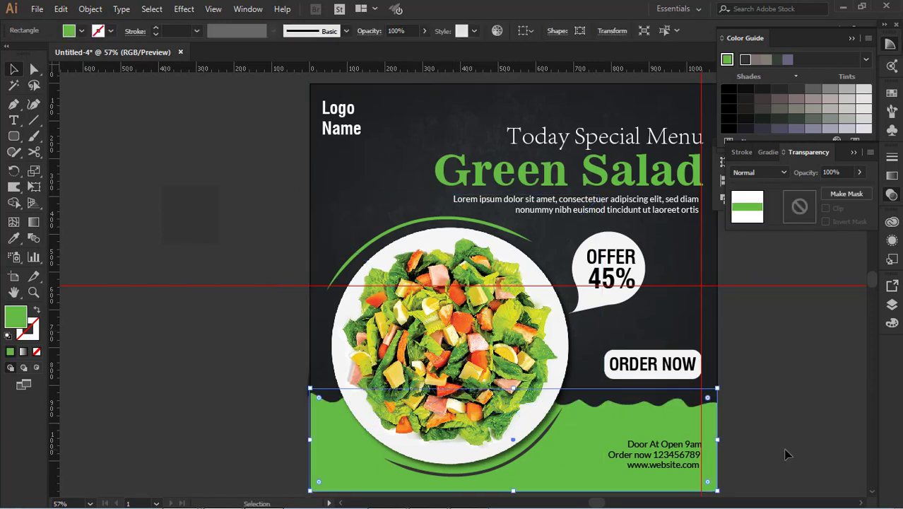
pyautogui.click(785, 454)
# Move the ORDER NOW button and its label up slightly, farther from the wavy green edge
pyautogui.scroll(3, 770, 449)
pyautogui.scroll(-2, 706, 424)
pyautogui.click(651, 392)
pyautogui.keyDown('shift'); pyautogui.click(647, 382); pyautogui.keyUp('shift')
pyautogui.hotkey('shift', 'Up')
pyautogui.hotkey('shift', 'Up')
pyautogui.scroll(-2, 648, 385)
pyautogui.click(740, 424)
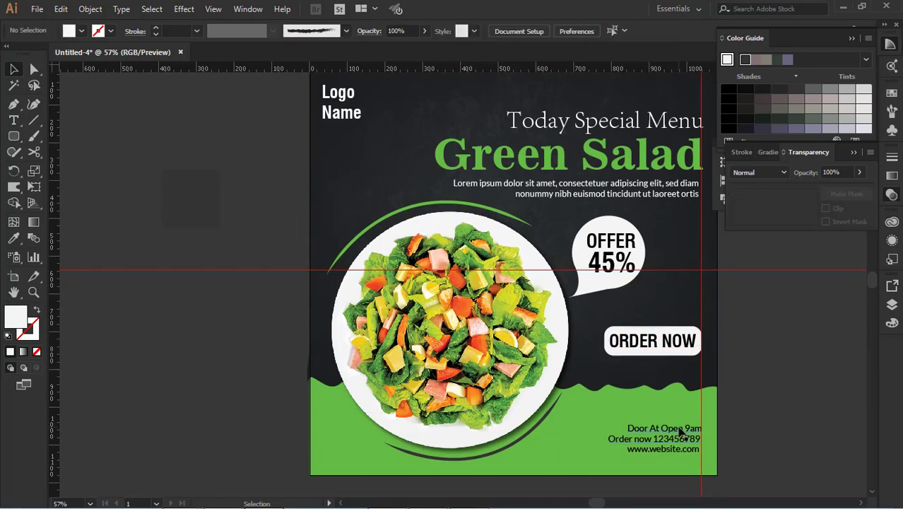
# Move the contact text block up within the green area
pyautogui.click(676, 432)
pyautogui.hotkey('shift', 'Up')
pyautogui.hotkey('shift', 'Up')
pyautogui.hotkey('shift', 'Up')
pyautogui.hotkey('shift', 'Up')
pyautogui.scroll(3, 668, 444)
pyautogui.click(634, 371)
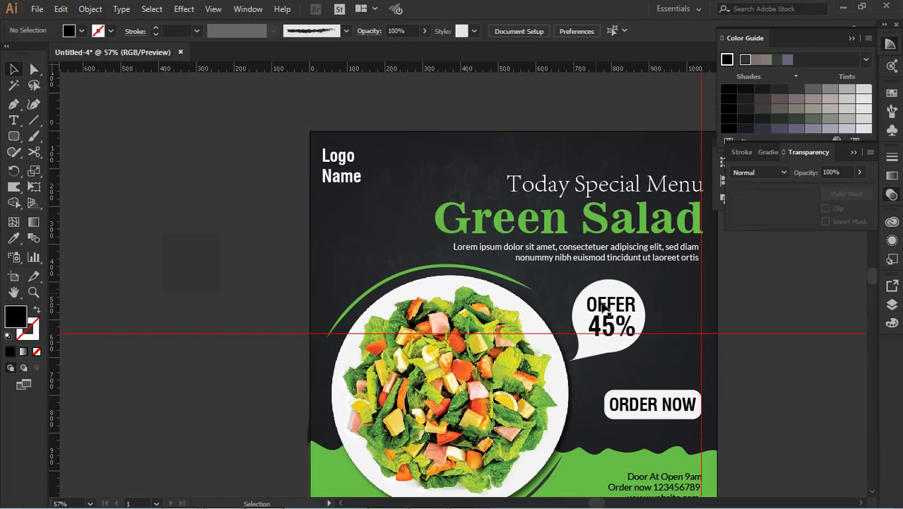
# Nudge the OFFER 45% text slightly left to centre it inside the speech bubble
pyautogui.scroll(-4, 758, 262)
pyautogui.moveTo(766, 337); pyautogui.dragTo(633, 339)
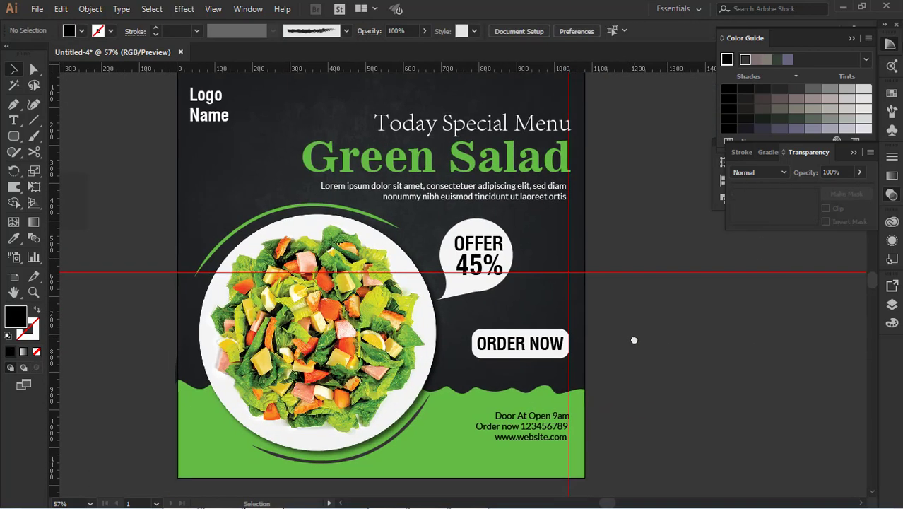
pyautogui.click(478, 265)
pyautogui.keyDown('shift'); pyautogui.click(464, 231); pyautogui.keyUp('shift')
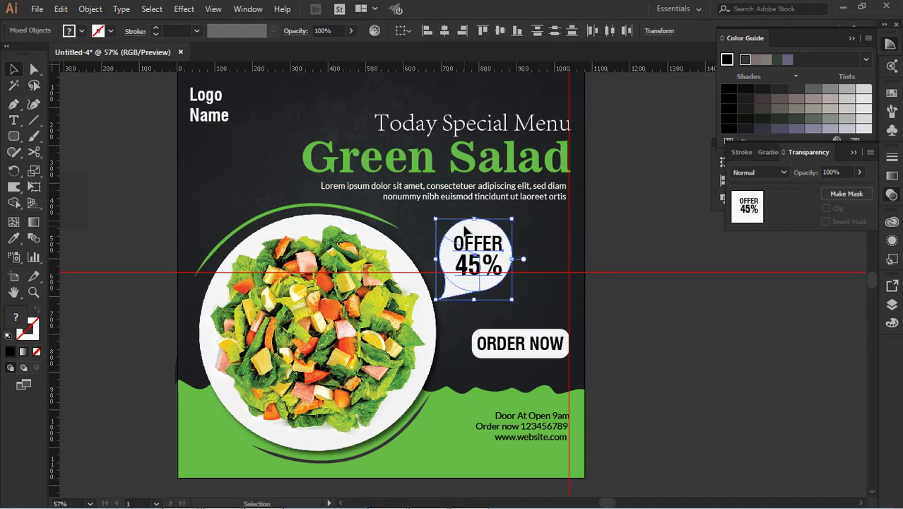
pyautogui.click(645, 345)
pyautogui.click(498, 268)
pyautogui.press('Left')
pyautogui.press('Left')
pyautogui.press('Left')
pyautogui.press('Left')
pyautogui.click(643, 333)
# Scale the Today Special Menu, Green Salad and paragraph texts down slightly together and move them up
pyautogui.scroll(3, 644, 333)
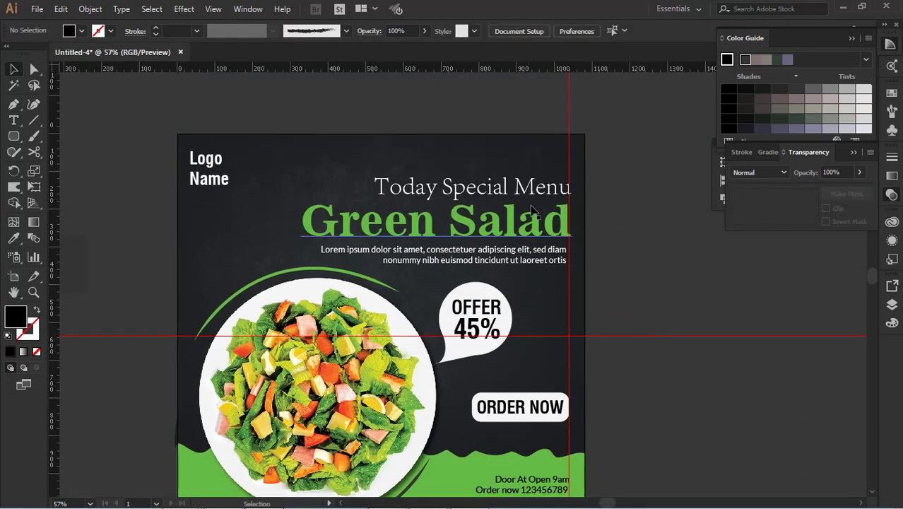
pyautogui.click(533, 211)
pyautogui.moveTo(300, 287); pyautogui.dragTo(307, 284)
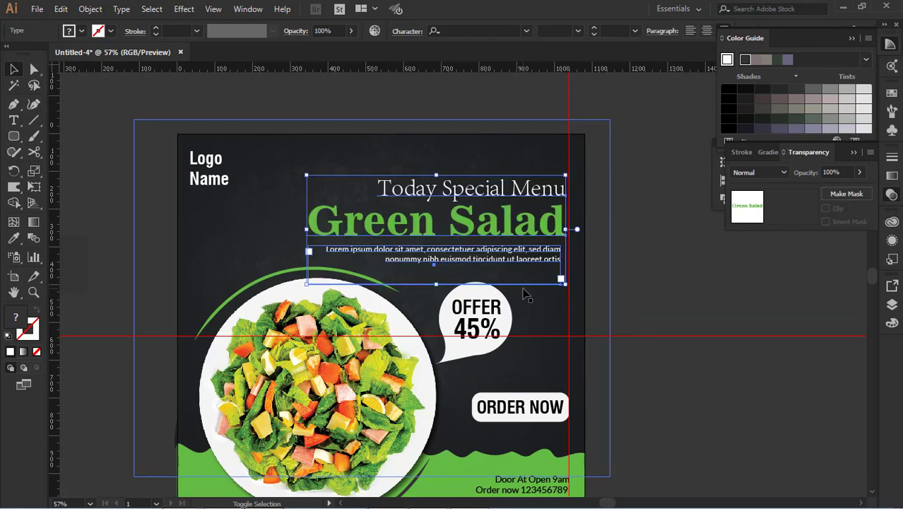
pyautogui.hotkey('shift', 'Up')
pyautogui.hotkey('shift', 'Up')
pyautogui.click(643, 297)
pyautogui.scroll(-3, 643, 297)
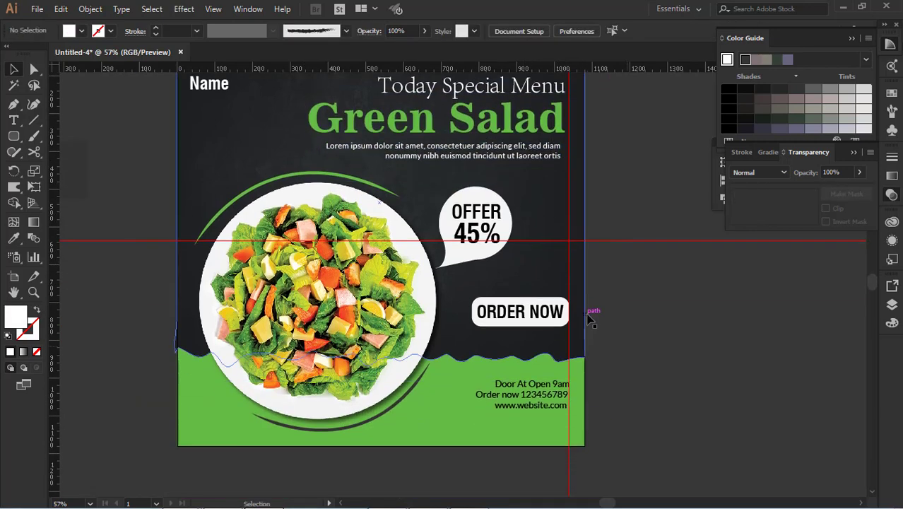
pyautogui.hscroll(2, 503, 320)
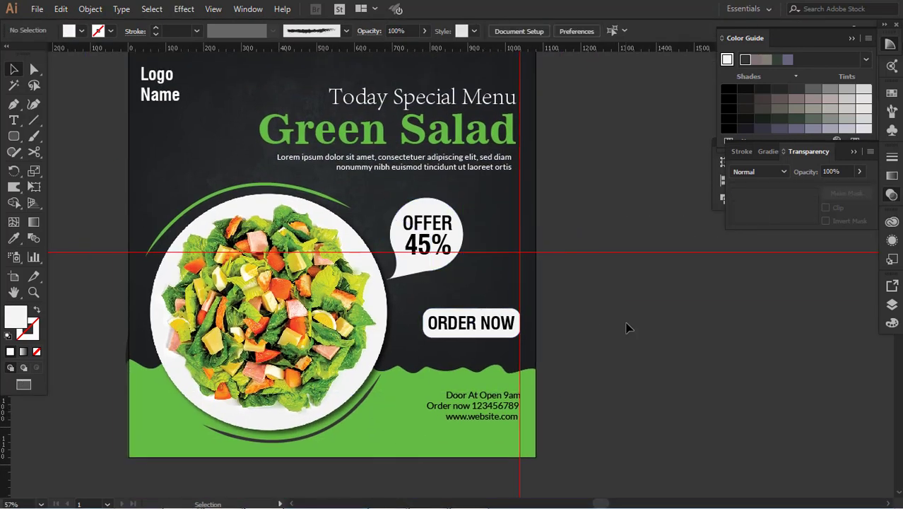
pyautogui.scroll(1, 614, 320)
pyautogui.scroll(-1, 600, 327)
pyautogui.click(507, 329)
pyautogui.click(621, 373)
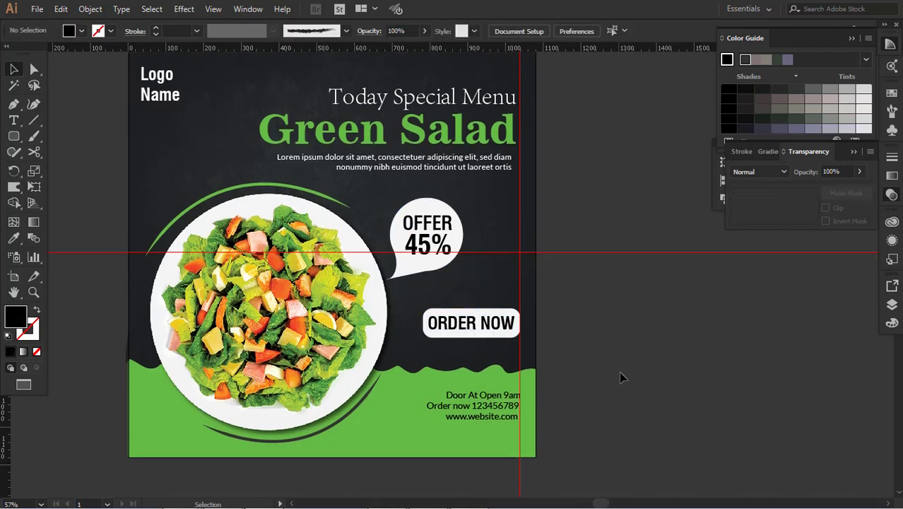
# Enlarge the three contact lines slightly and align their right edge with the vertical guide
pyautogui.scroll(3, 501, 435)
pyautogui.click(481, 447)
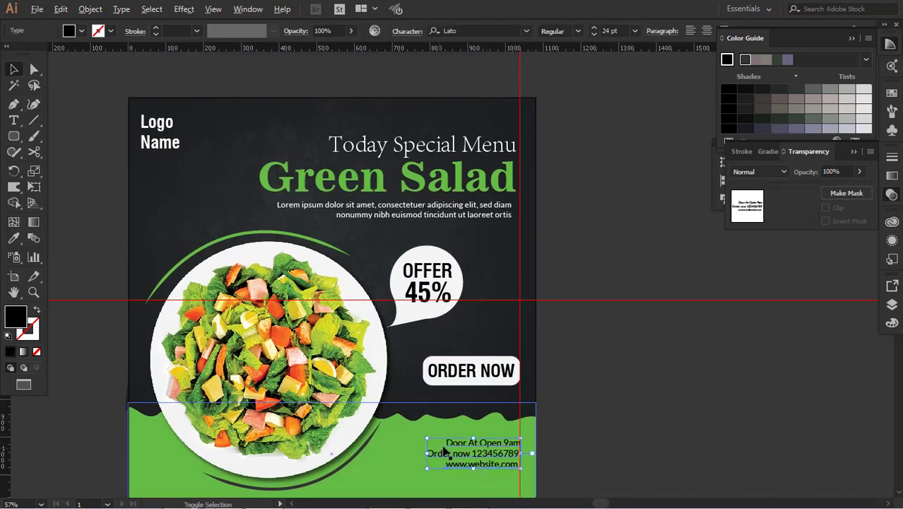
pyautogui.moveTo(427, 468); pyautogui.dragTo(420, 471)
pyautogui.hotkey('shift', 'Left')
pyautogui.hotkey('shift', 'Left')
pyautogui.click(677, 404)
pyautogui.scroll(-6, 676, 403)
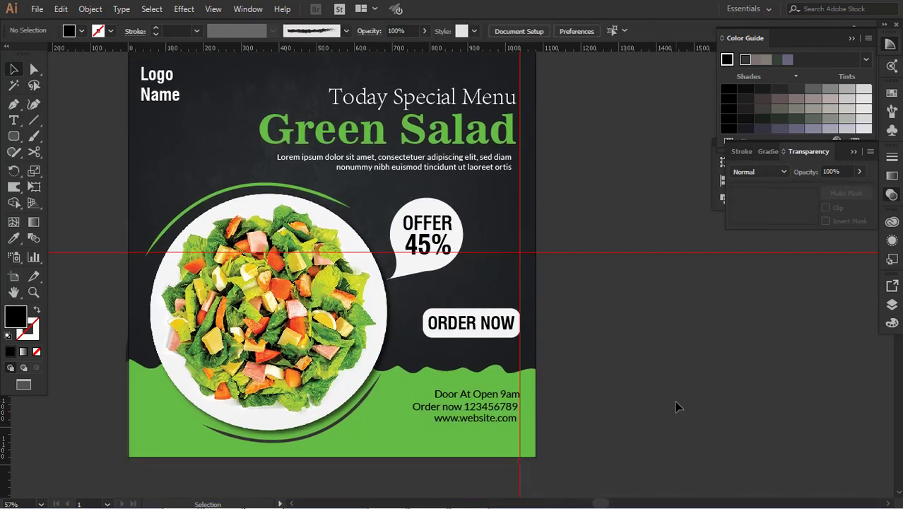
pyautogui.click(506, 369)
pyautogui.click(572, 355)
pyautogui.scroll(6, 572, 355)
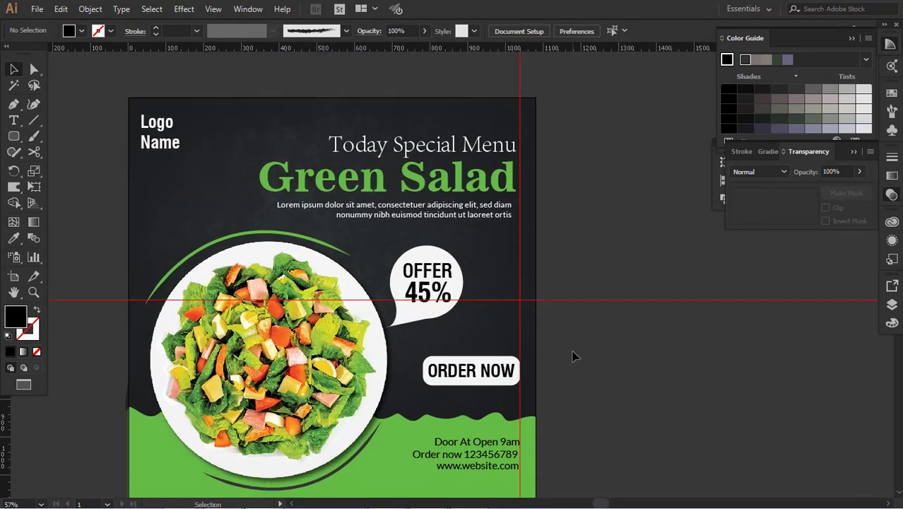
# Apply a Normal-mode drop shadow to the curved strokes around the plate with 40% opacity, 7 px X and Y offsets and 5 px blur
pyautogui.click(367, 453)
pyautogui.click(184, 9)
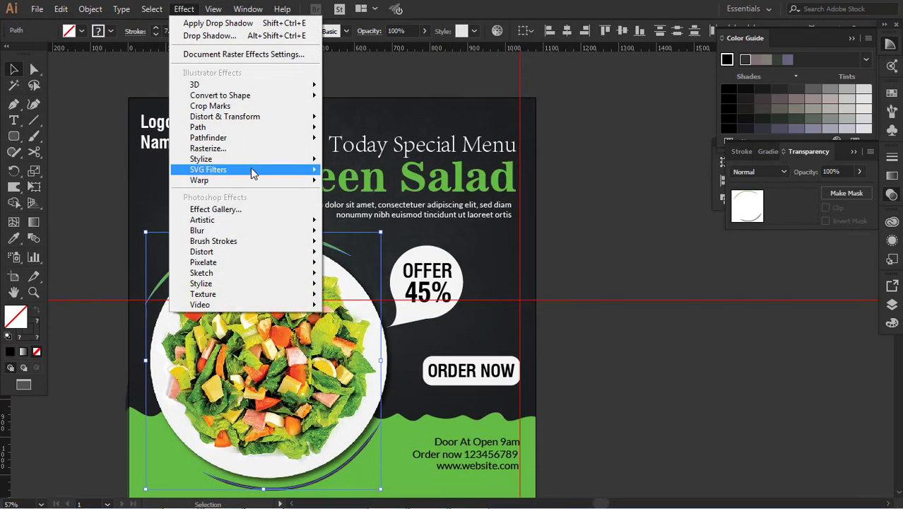
pyautogui.click(212, 34)
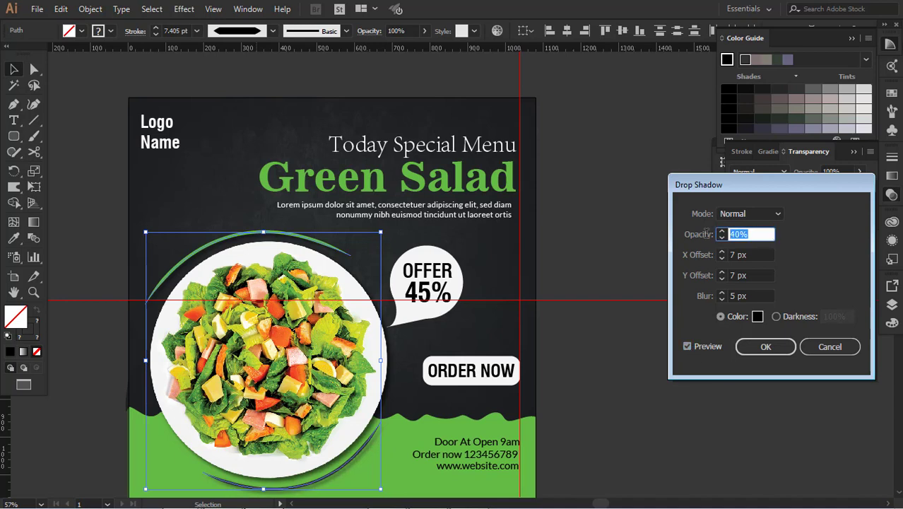
pyautogui.press('Return')
pyautogui.click(631, 365)
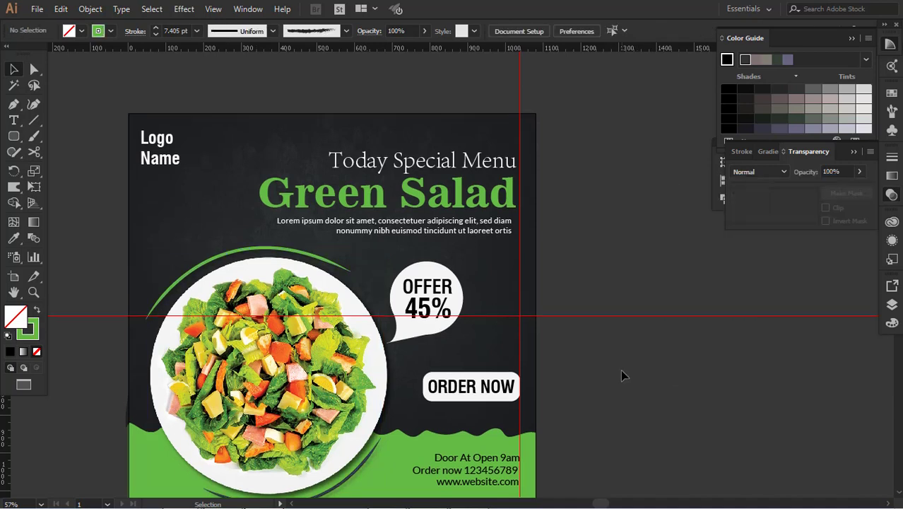
# Move the Logo Name text slightly right, away from the artboard's edge
pyautogui.click(174, 140)
pyautogui.hotkey('shift', 'Right')
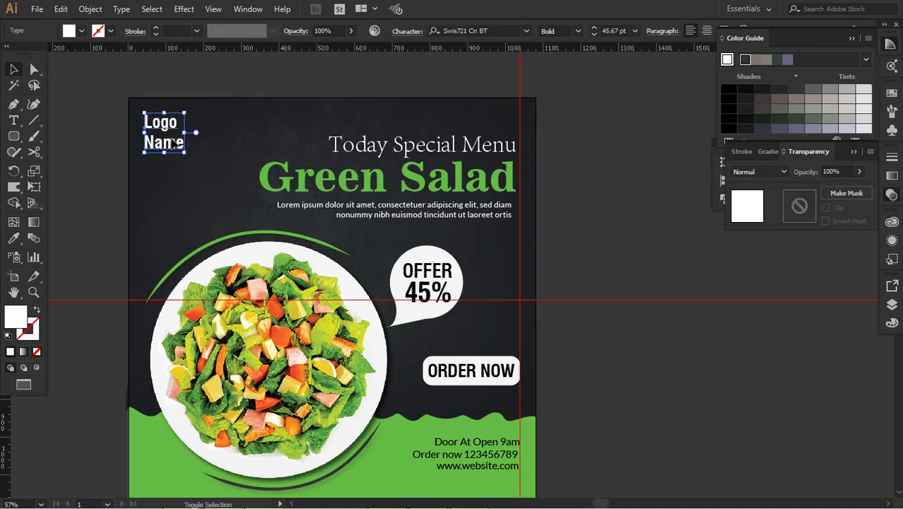
pyautogui.click(633, 214)
# Shift the Today Special Menu, Green Salad and paragraph texts right so they line up with the vertical guide
pyautogui.click(487, 146)
pyautogui.keyDown('shift'); pyautogui.click(485, 178); pyautogui.keyUp('shift')
pyautogui.keyDown('shift'); pyautogui.click(484, 217); pyautogui.keyUp('shift')
pyautogui.hotkey('shift', 'Right')
pyautogui.click(477, 226)
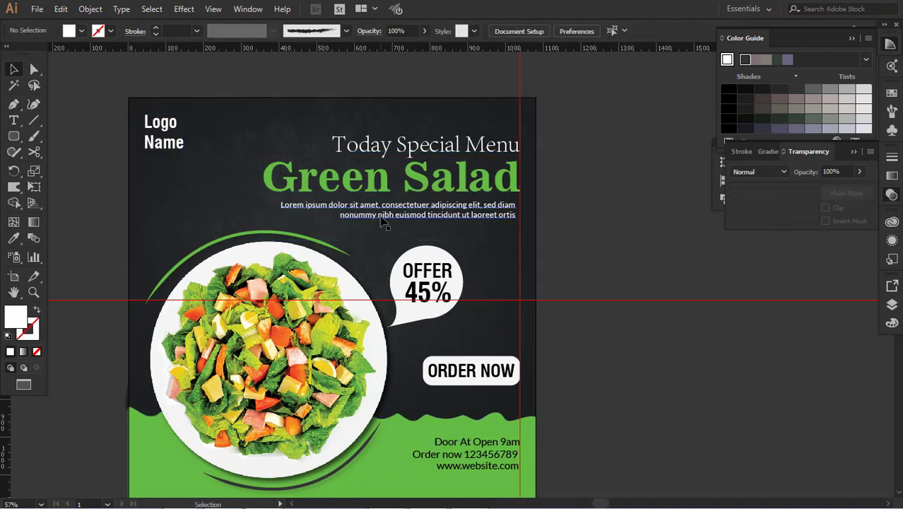
pyautogui.click(381, 218)
pyautogui.hotkey('shift', 'Right')
pyautogui.click(684, 325)
pyautogui.scroll(-2, 684, 325)
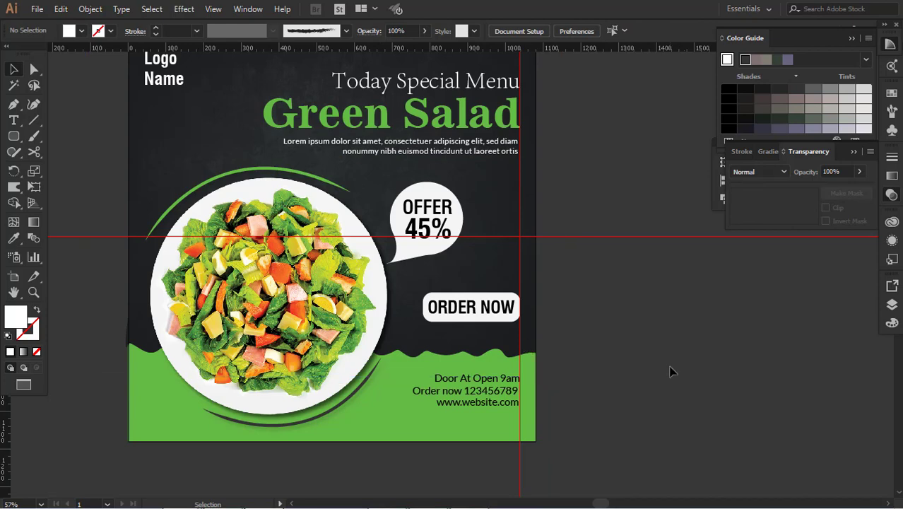
# Return to the normal screen mode and raise the clipped overlay texture's opacity to about 87%
pyautogui.scroll(1, 671, 370)
pyautogui.press('f')
pyautogui.press('f')
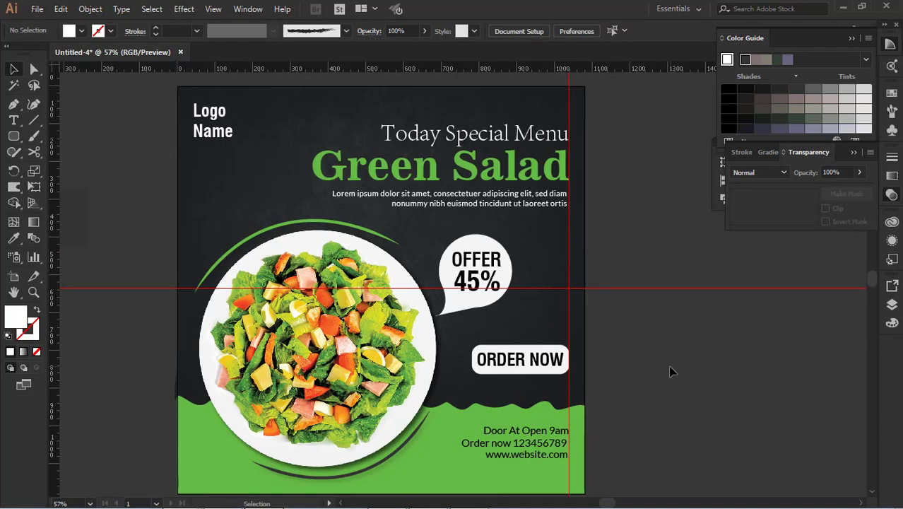
pyautogui.scroll(1, 671, 371)
pyautogui.click(599, 339)
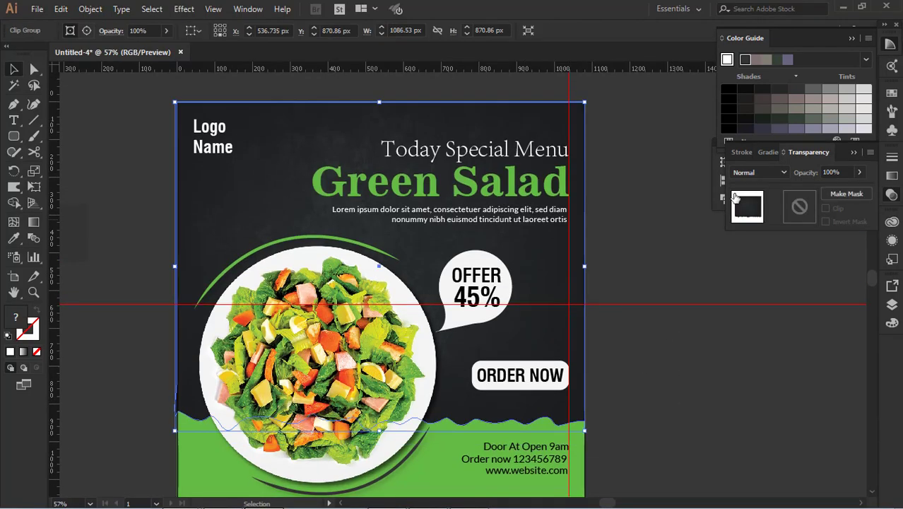
pyautogui.moveTo(841, 189); pyautogui.dragTo(850, 189)
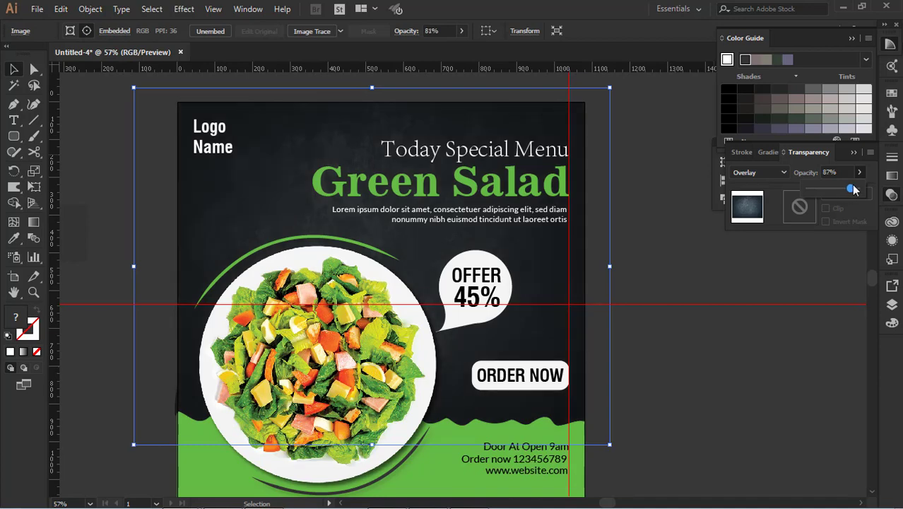
pyautogui.click(704, 364)
pyautogui.scroll(-2, 139, 194)
pyautogui.scroll(2, 139, 194)
pyautogui.scroll(-2, 659, 395)
pyautogui.scroll(3, 648, 358)
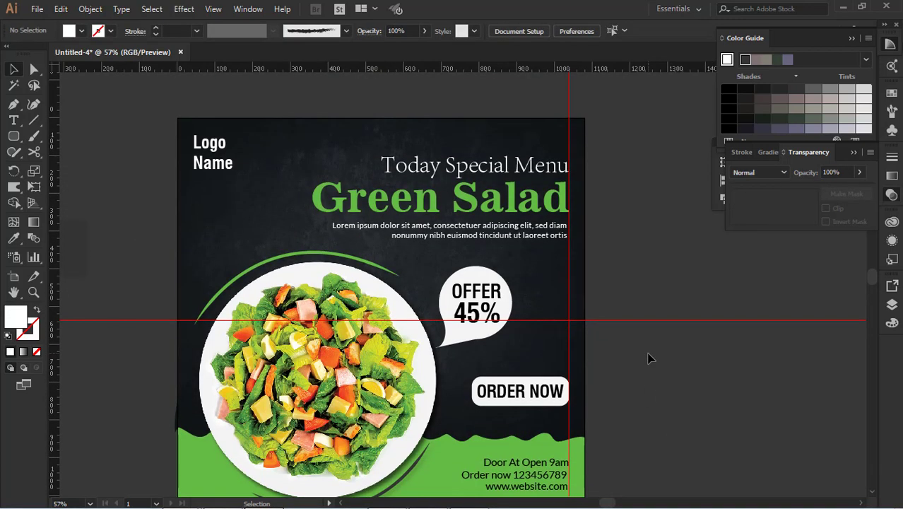
# Loosen the headline spacing by nudging Today Special Menu up five steps and the lorem ipsum paragraph down five steps
pyautogui.scroll(-2, 650, 358)
pyautogui.click(520, 134)
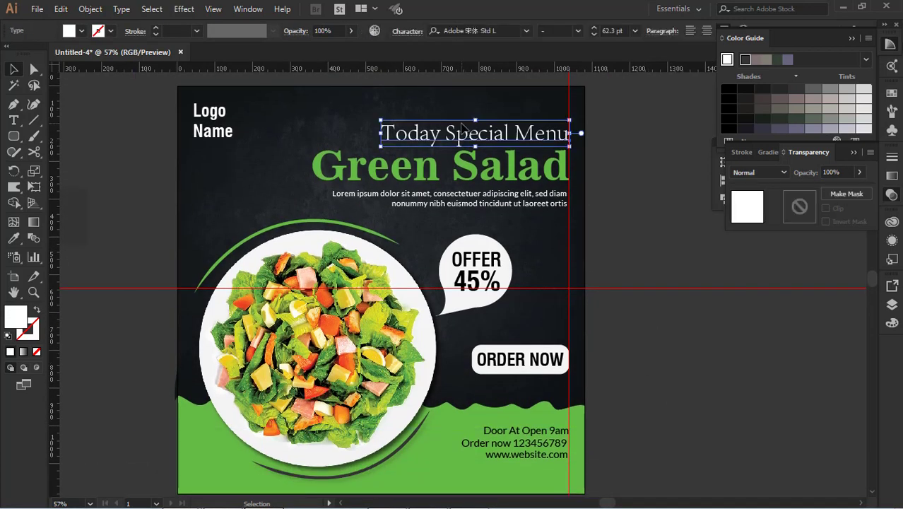
pyautogui.press('Up')
pyautogui.press('Up')
pyautogui.press('Up')
pyautogui.press('Up')
pyautogui.press('Up')
pyautogui.click(508, 204)
pyautogui.press('Down')
pyautogui.press('Down')
pyautogui.press('Down')
pyautogui.press('Down')
pyautogui.press('Down')
pyautogui.click(650, 260)
pyautogui.scroll(1, 651, 259)
pyautogui.scroll(-1, 651, 259)
# Recolour only the word Salad in the Green Salad headline to white
pyautogui.click(495, 168)
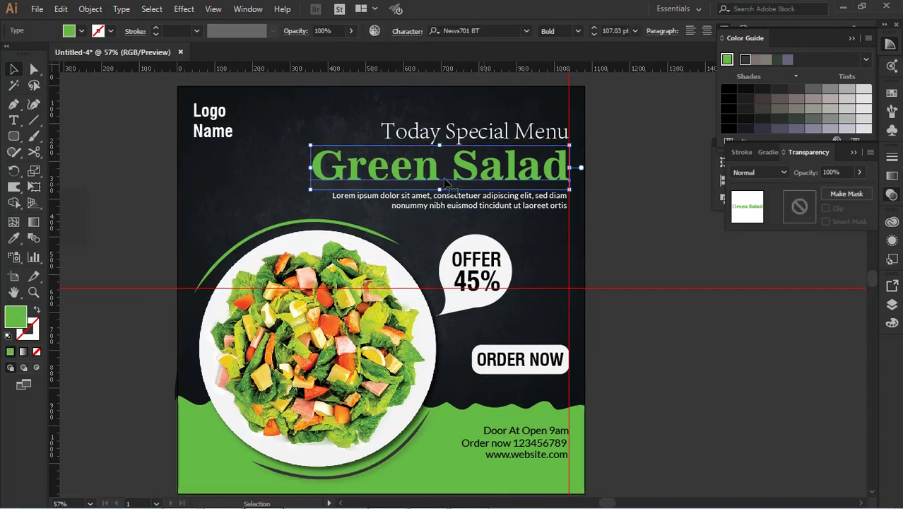
pyautogui.click(14, 120)
pyautogui.moveTo(453, 167); pyautogui.dragTo(603, 164)
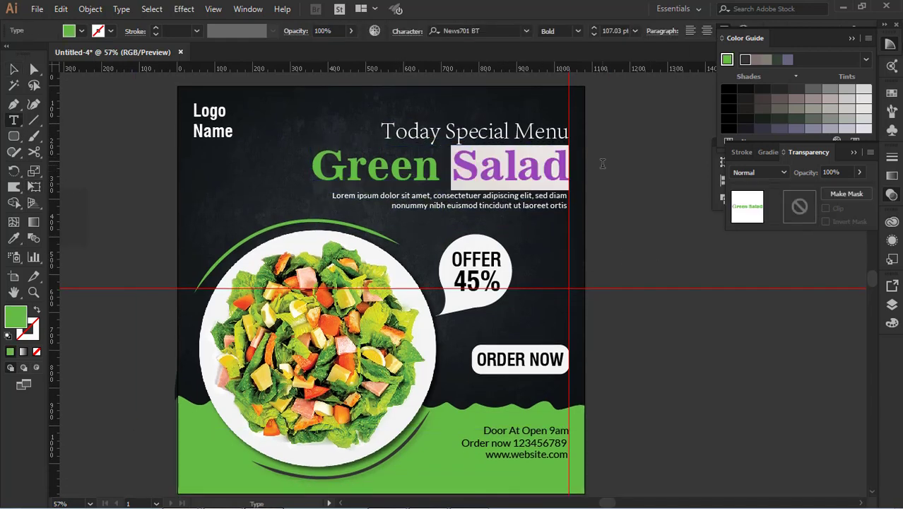
pyautogui.click(82, 32)
pyautogui.click(27, 53)
pyautogui.click(45, 37)
pyautogui.click(13, 70)
pyautogui.click(120, 109)
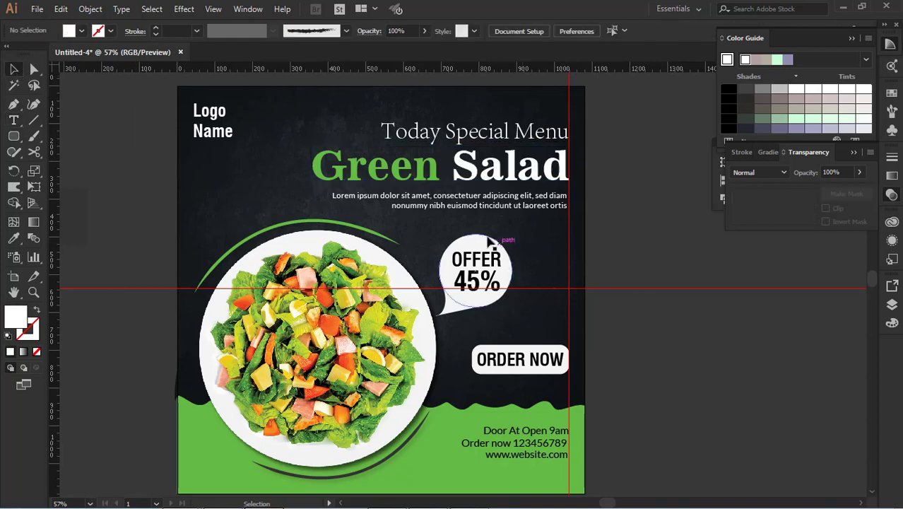
# Undo the white recolouring of the word Salad in the headline and leave nothing selected
pyautogui.hotkey('ctrl', 'z')
pyautogui.click(643, 295)
pyautogui.scroll(-2, 436, 284)
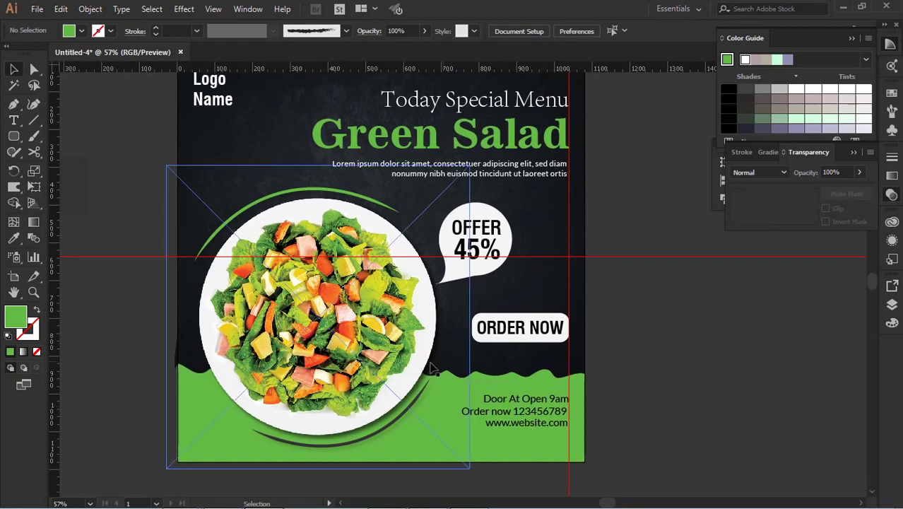
# Check the post in full-screen mode, return to the normal screen mode and hide the red guides
pyautogui.moveTo(472, 498)
pyautogui.press('f')
pyautogui.press('f')
pyautogui.scroll(3, 597, 391)
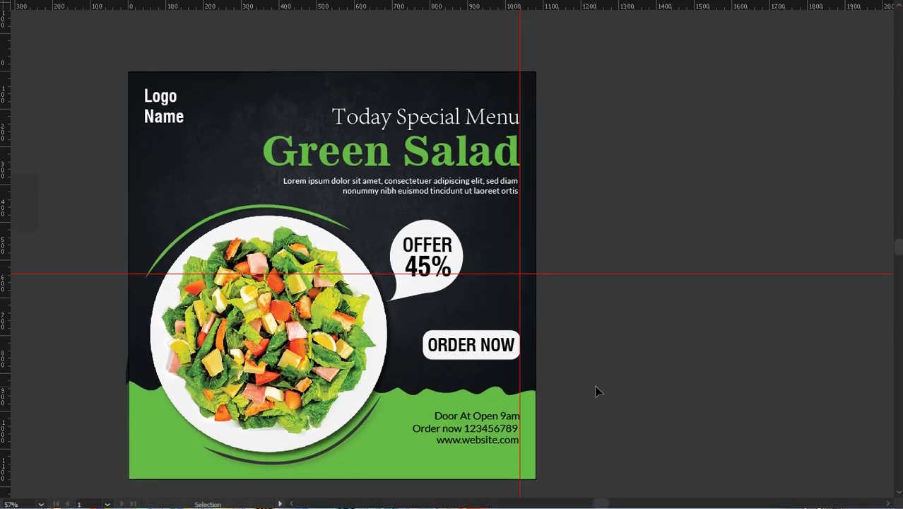
pyautogui.press('f')
pyautogui.click(213, 9)
pyautogui.moveTo(275, 410)
pyautogui.click(463, 404)
pyautogui.scroll(-3, 649, 392)
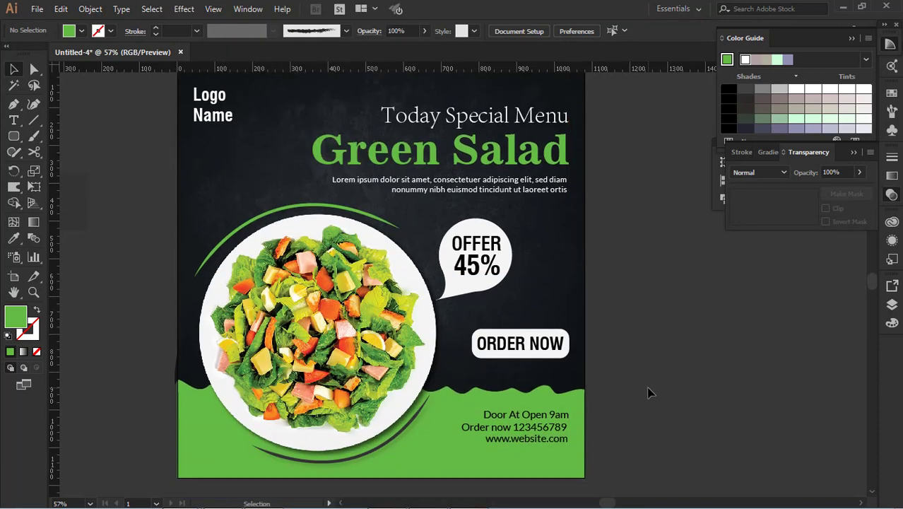
# Review the finished post in full-screen mode with the whole artboard fitted to the window
pyautogui.press('f')
pyautogui.press('f')
pyautogui.scroll(3, 650, 392)
pyautogui.hotkey('ctrl', '0')
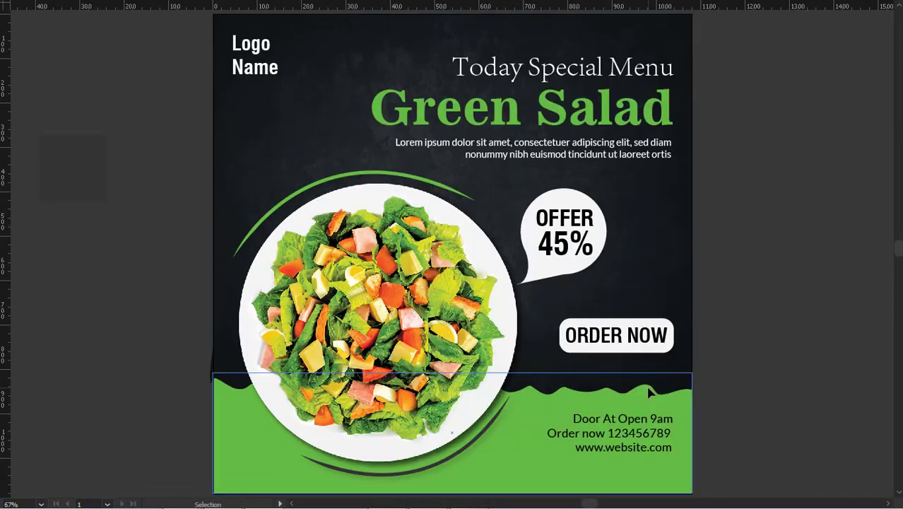
pyautogui.hotkey('ctrl', '-')
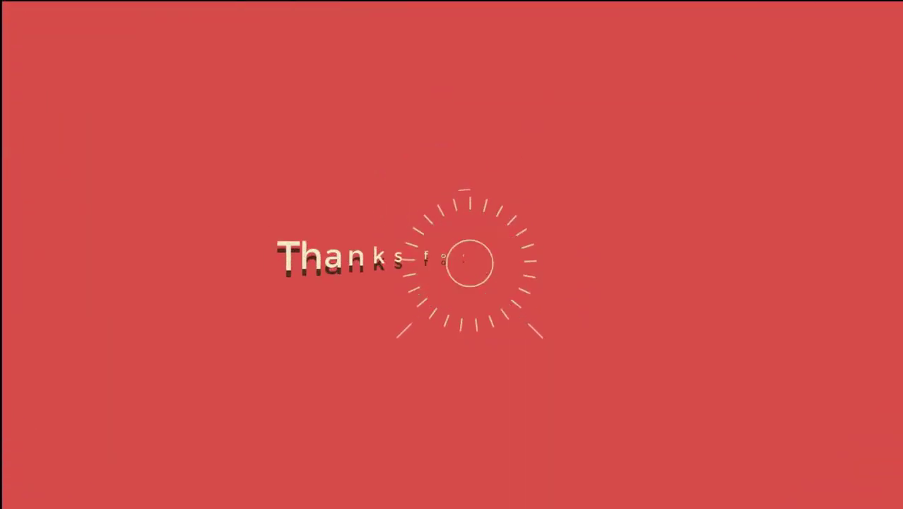